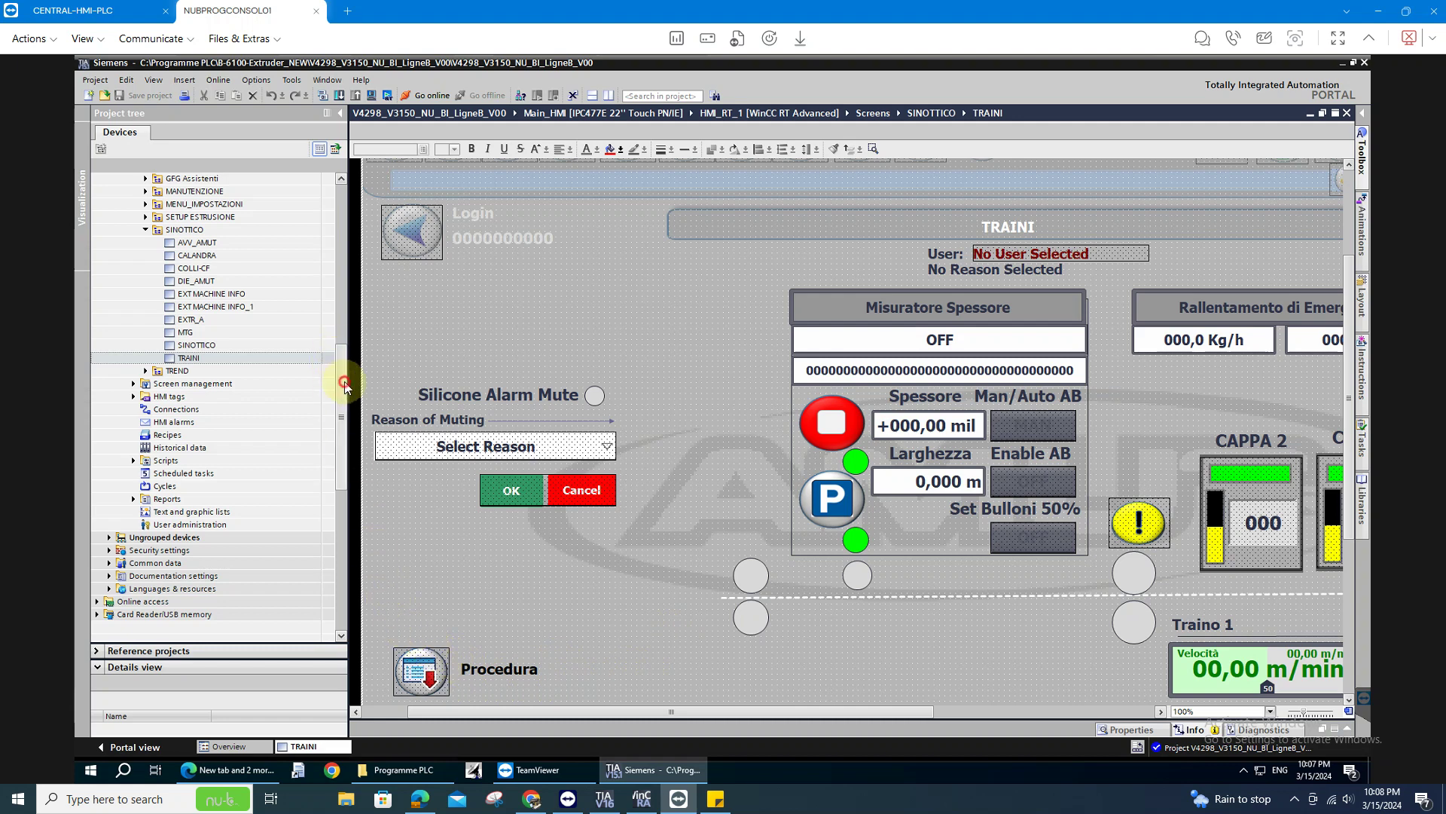
Step: Expand Screen management > Pop-up screens in the Project tree to list every existing pop-up screen
mouse_move(345, 381)
mouse_down()
mouse_move(340, 401)
mouse_move(340, 336)
mouse_move(329, 402)
mouse_up()
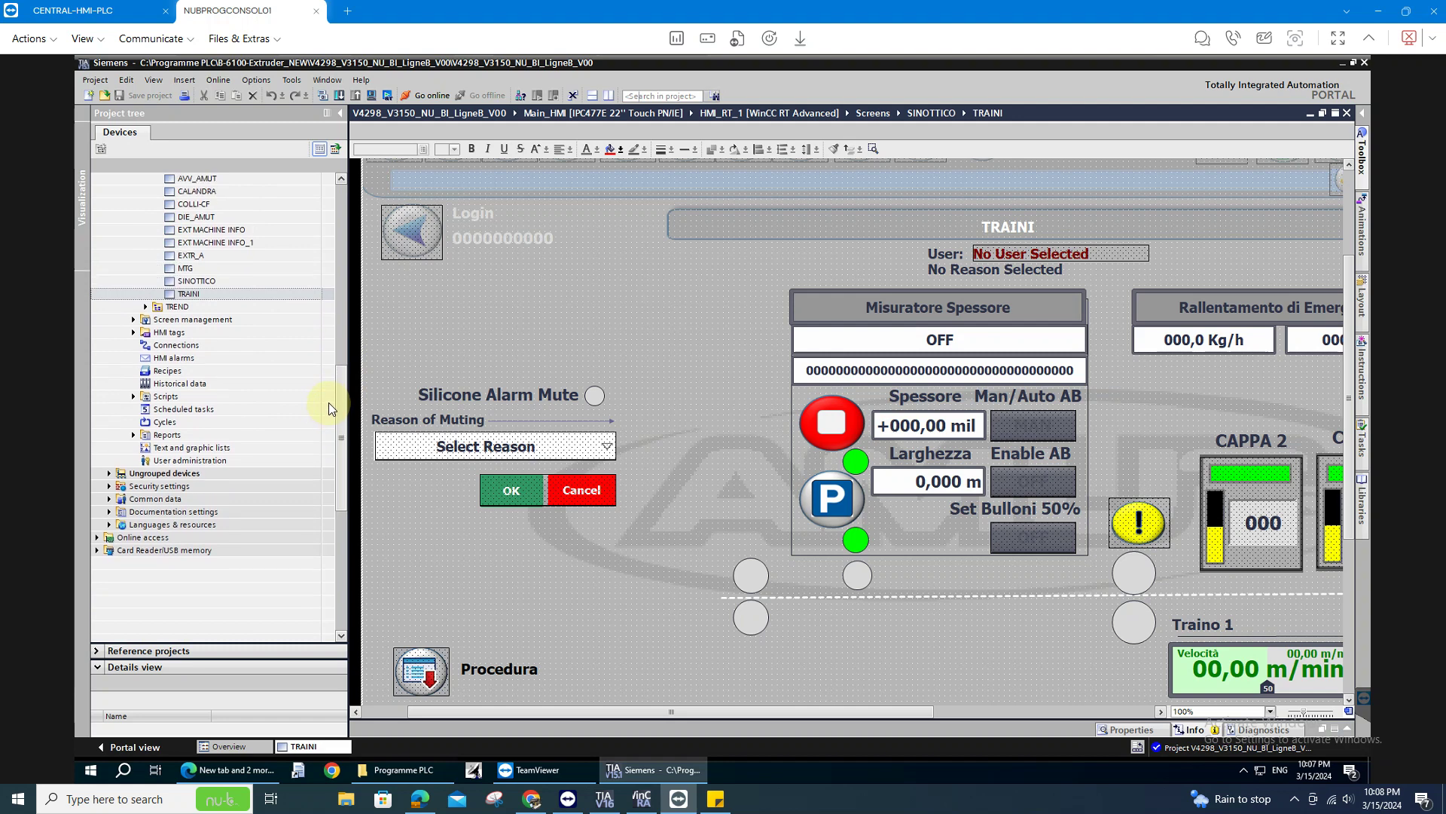
click(133, 320)
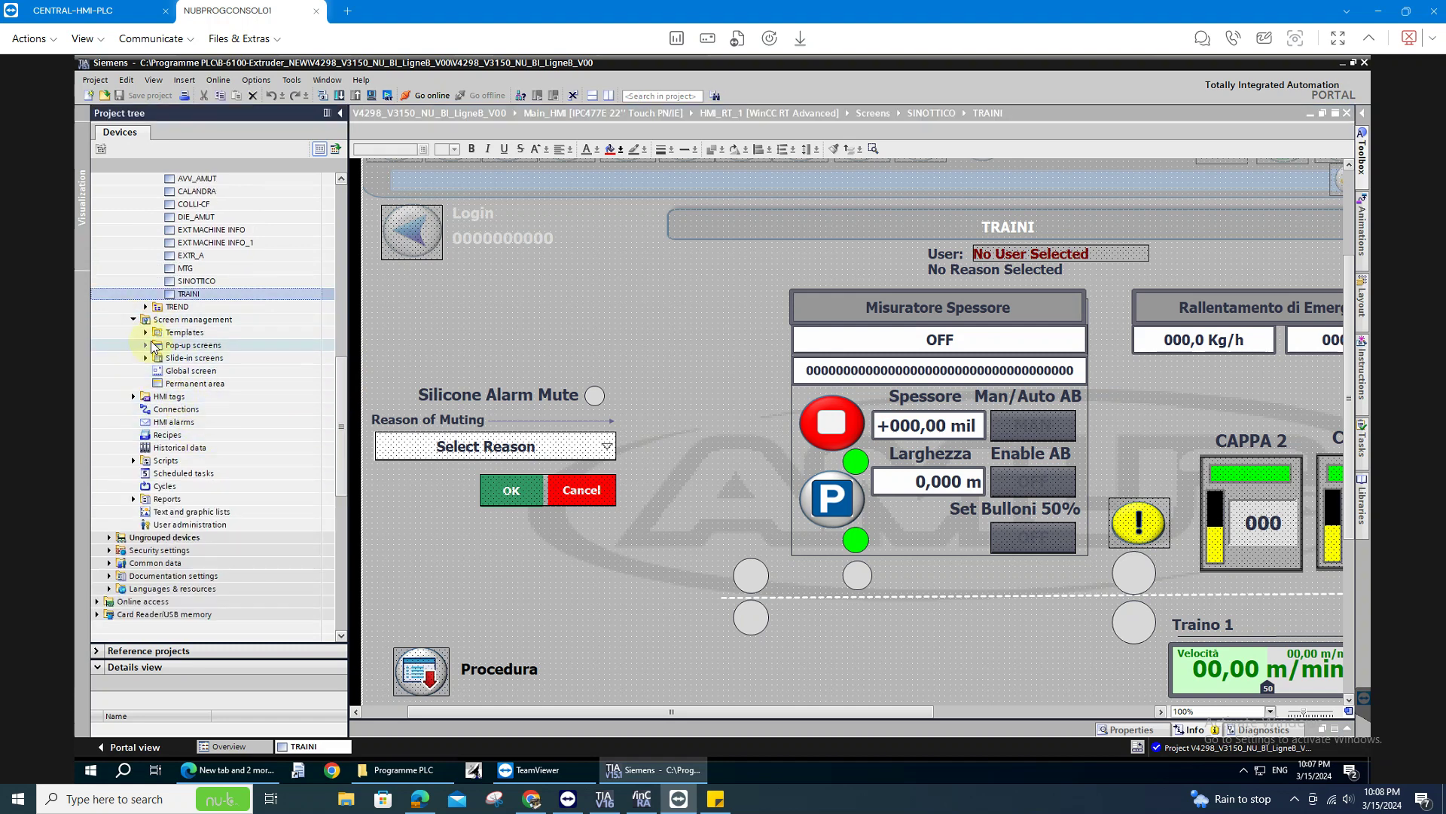
click(147, 346)
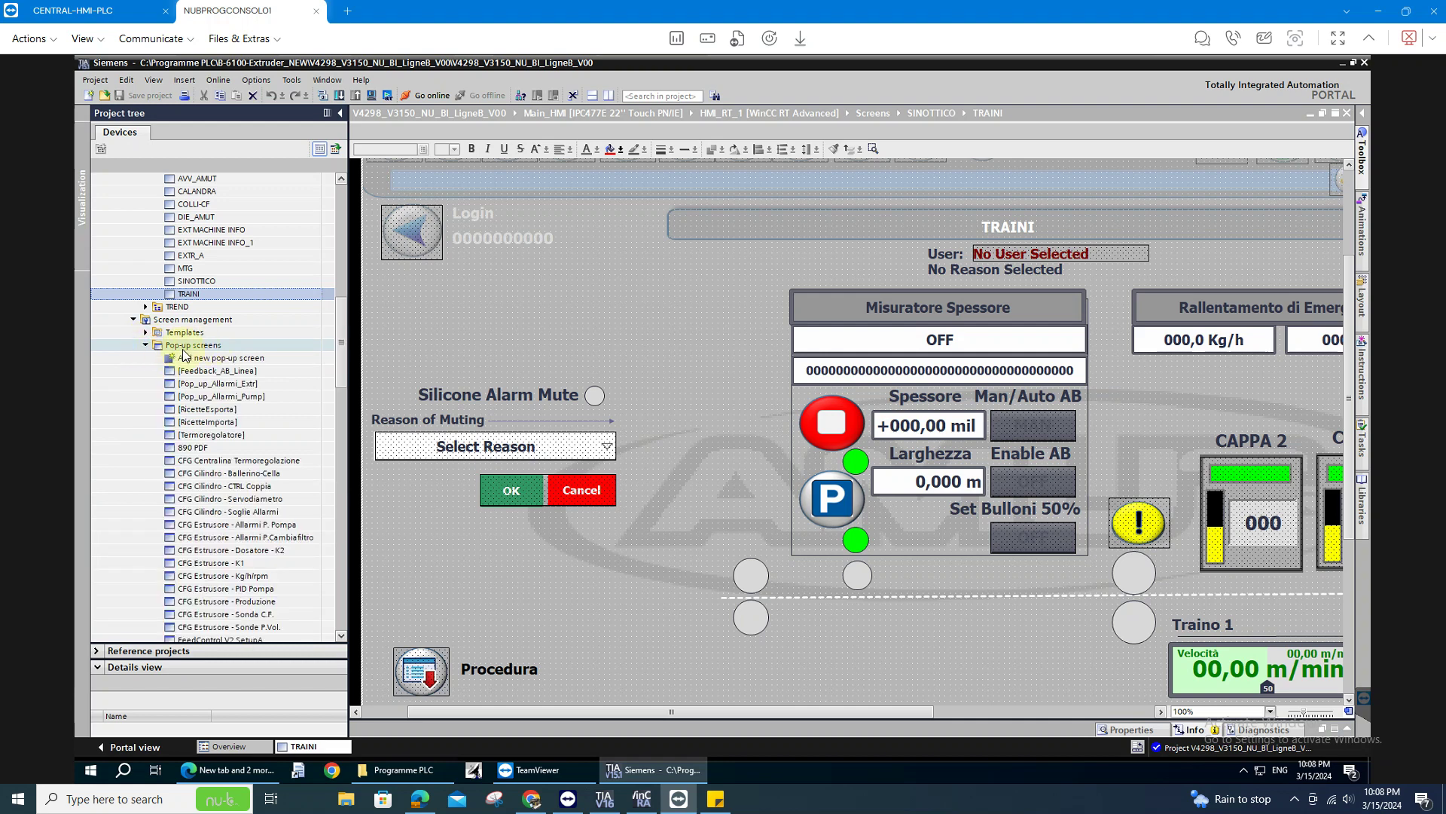
scroll(218, 411, up, 3)
scroll(219, 414, down, 6)
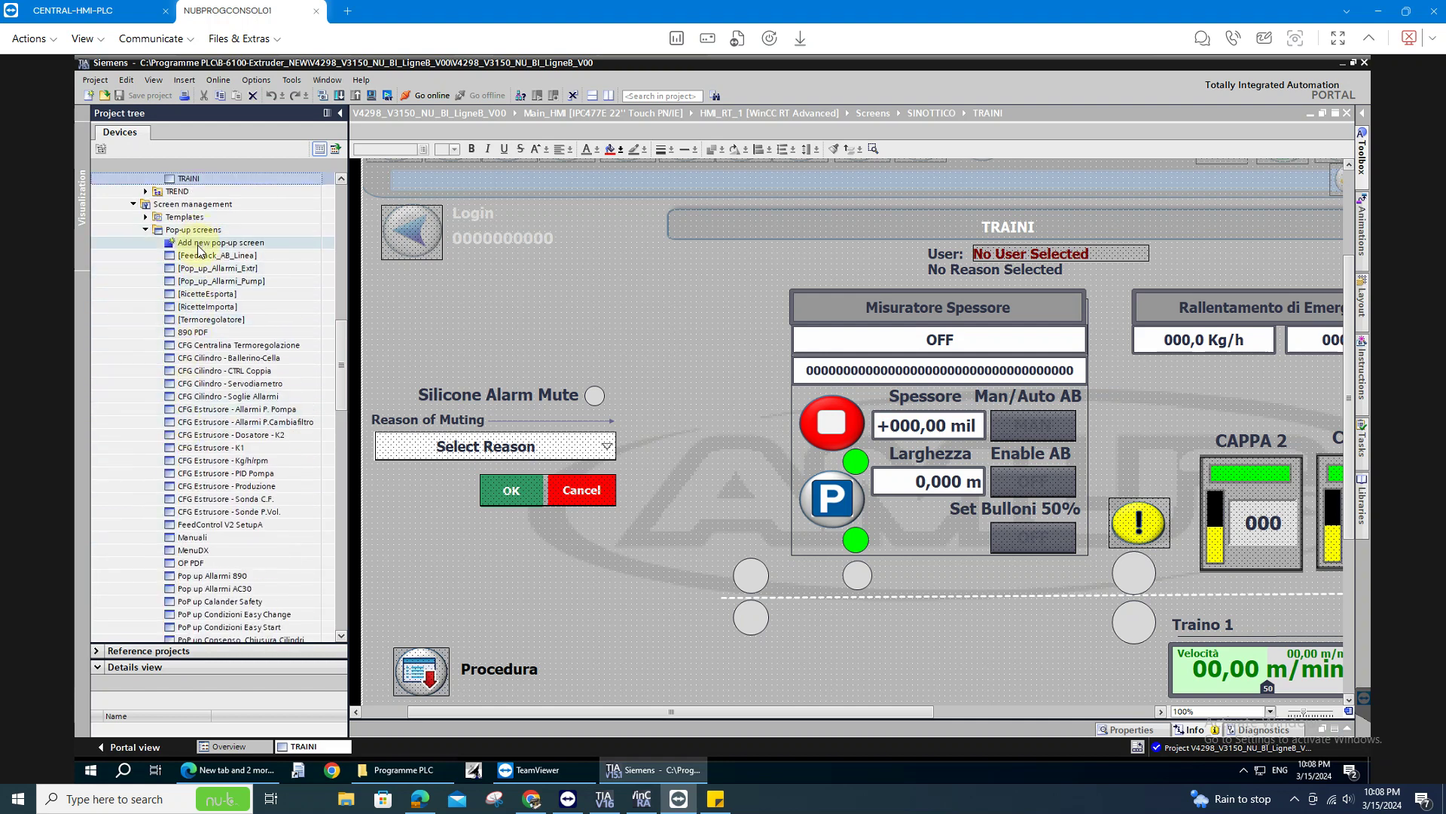
click(197, 244)
drag(337, 381, 336, 450)
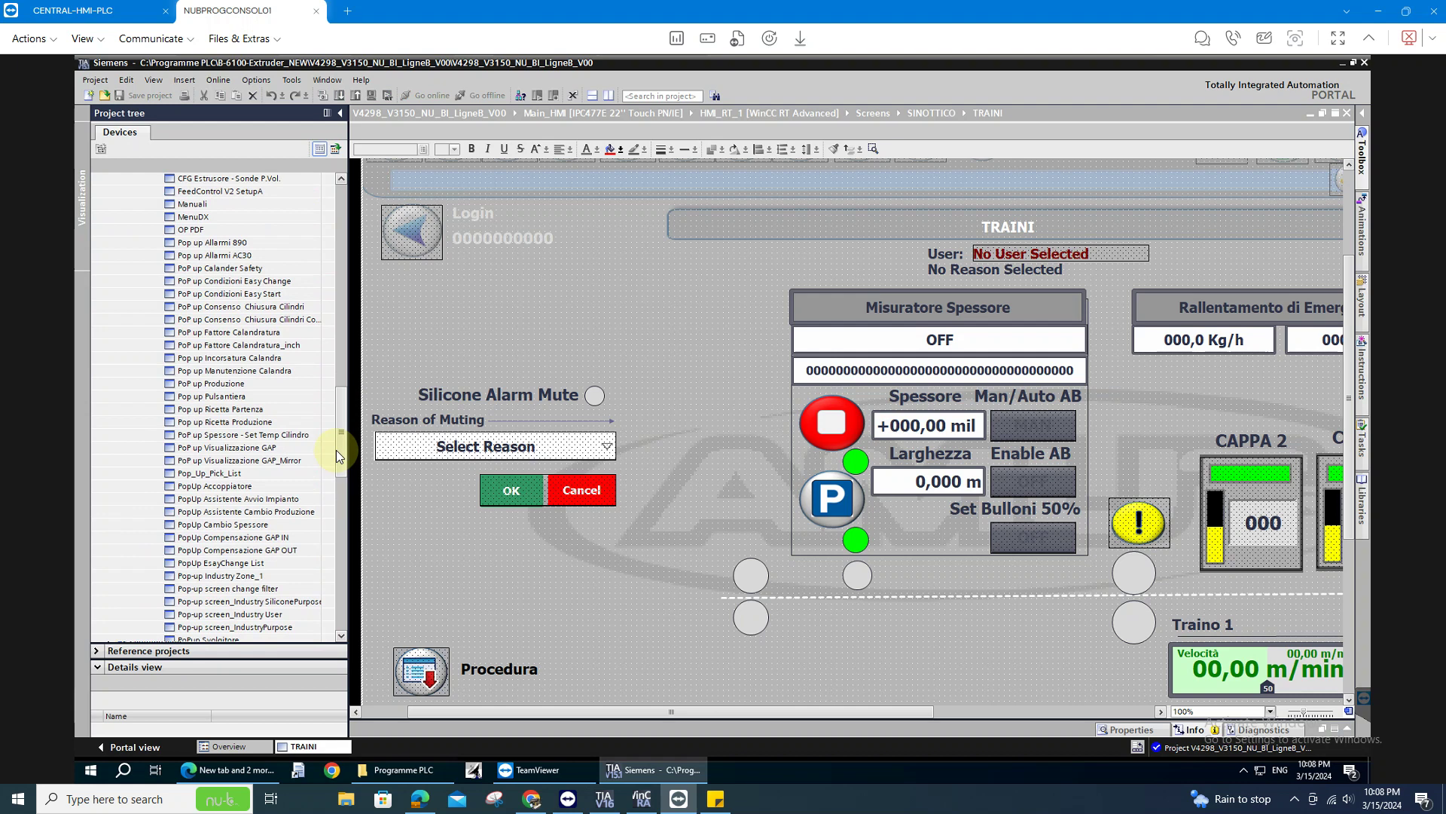
Step: Open the Pop-up Industry Zone_1 screen and select its 'ZONE 1 - OVER-TEMPERATURE ALARM' text
double_click(222, 575)
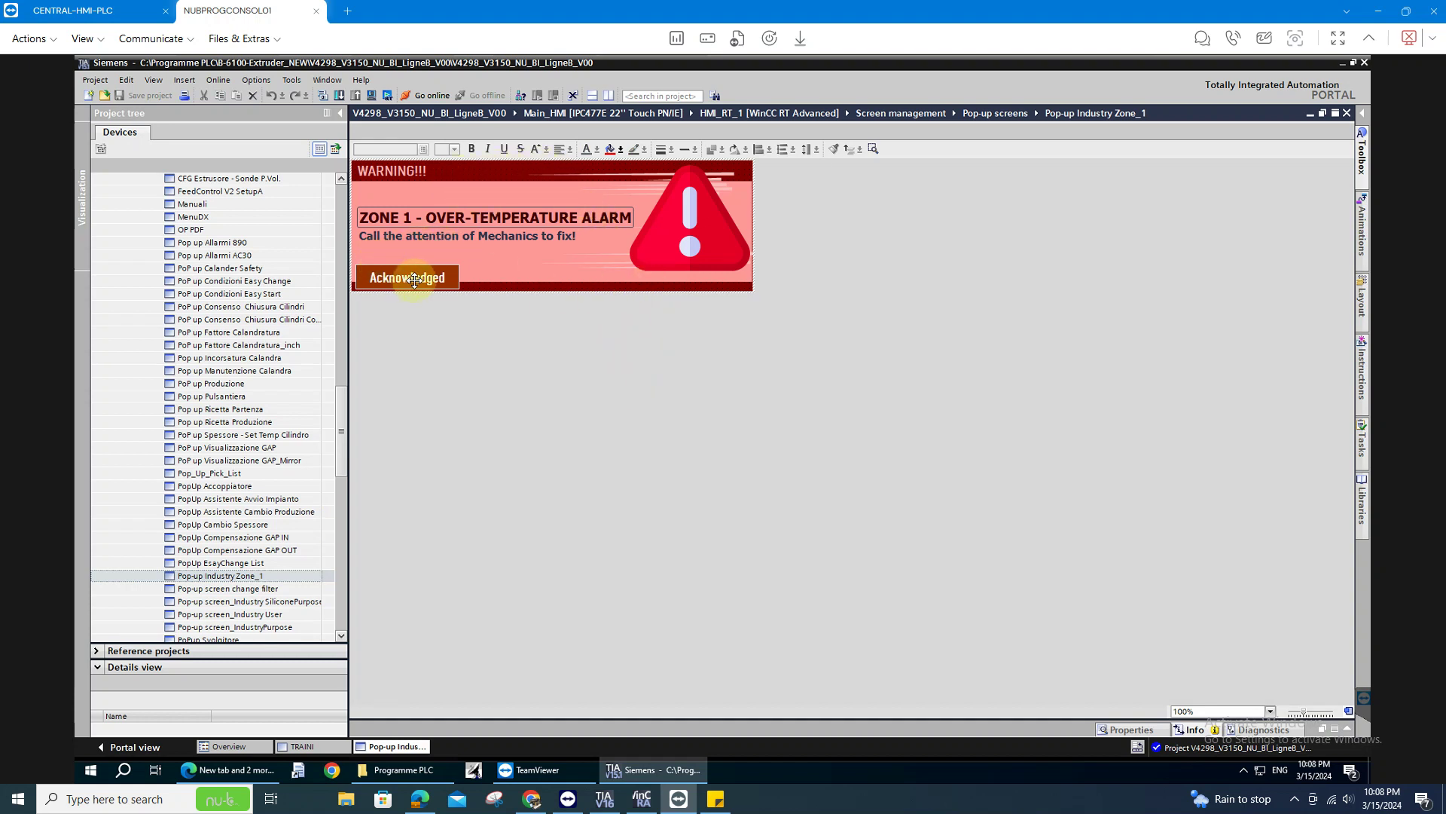
click(422, 219)
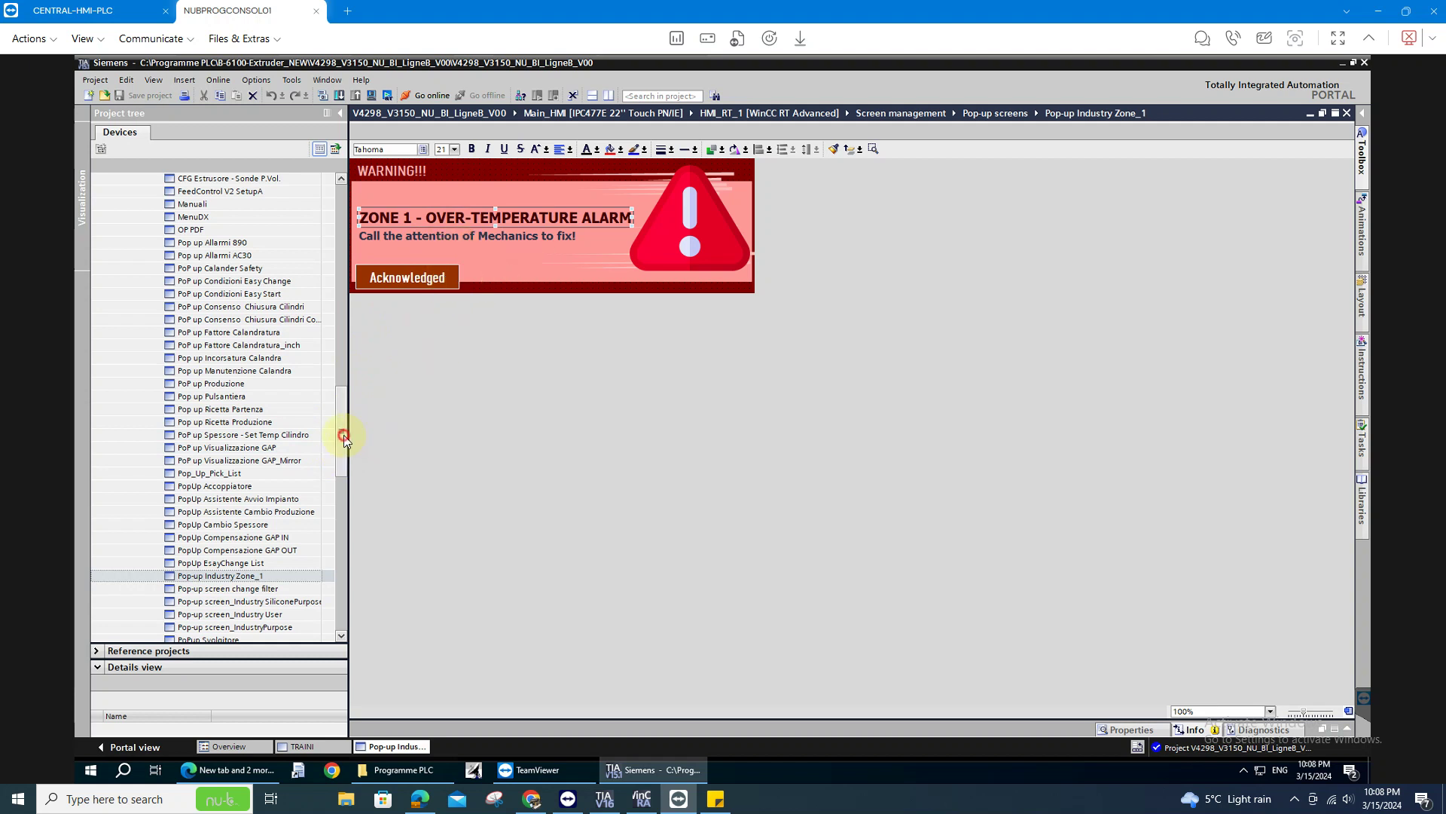
drag(344, 435, 343, 451)
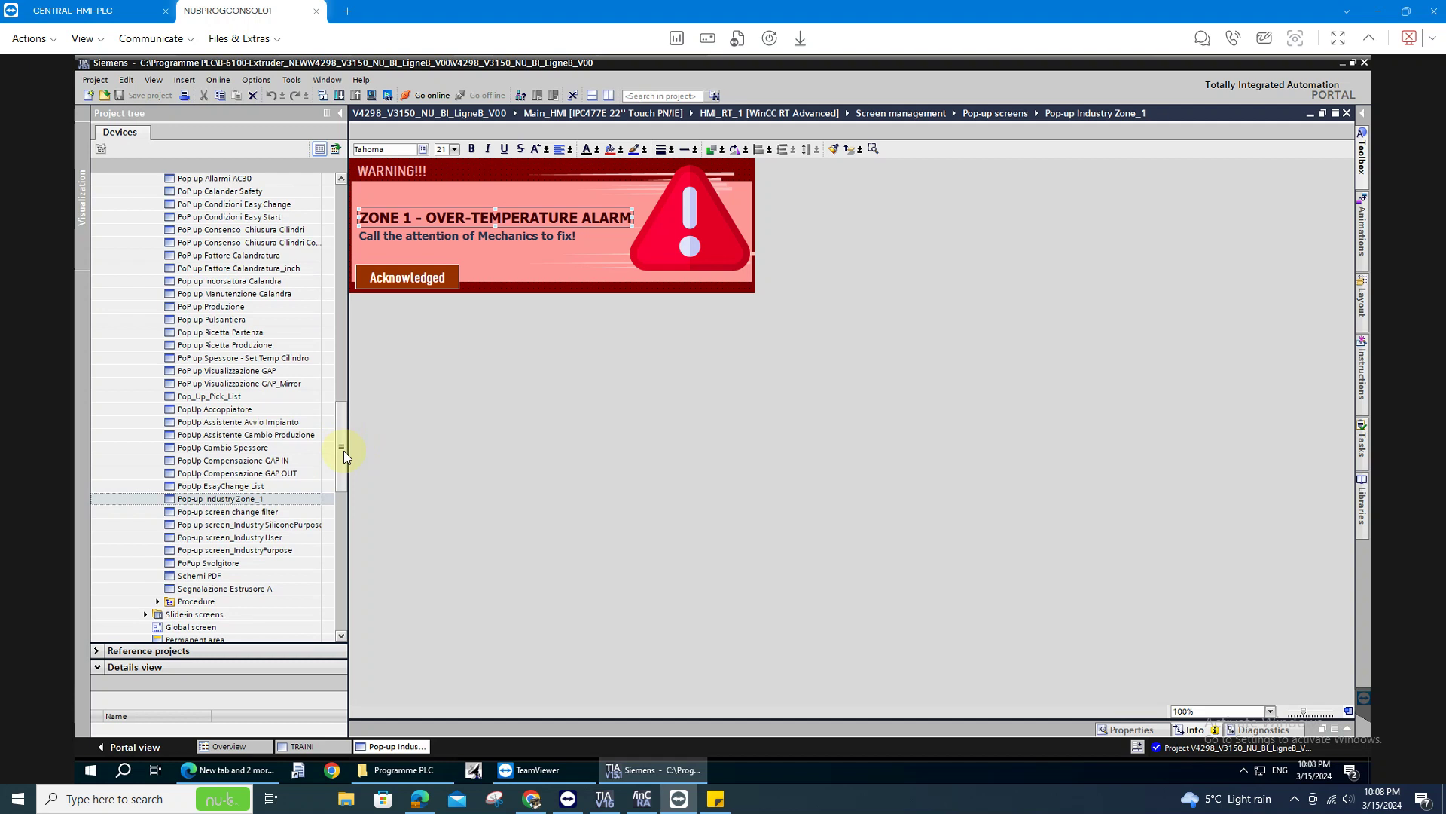
drag(343, 450, 333, 500)
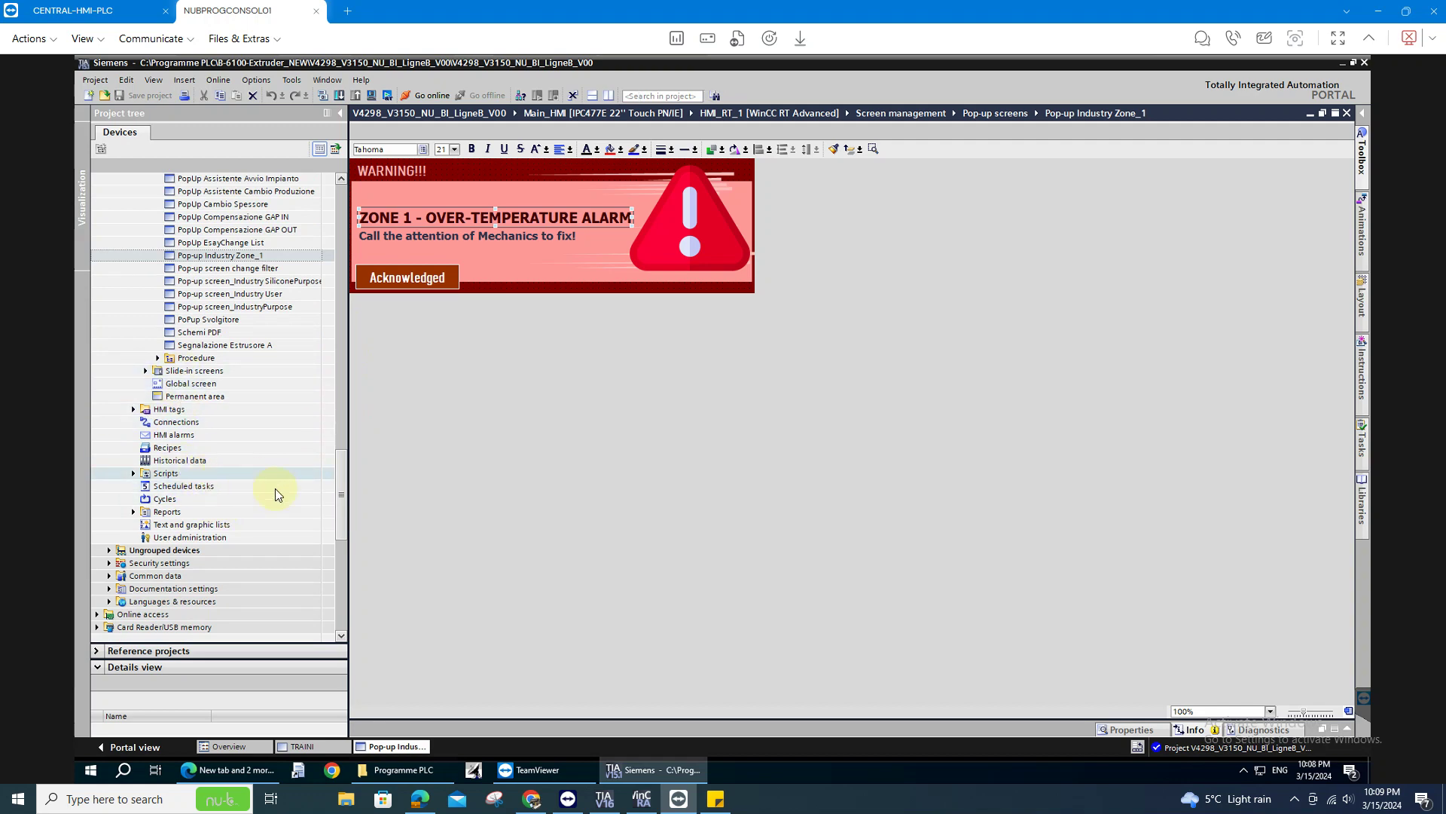
Step: Collapse the Pop-up screens and Screen management folders in the Project tree
drag(338, 507, 351, 321)
scroll(165, 497, up, 3)
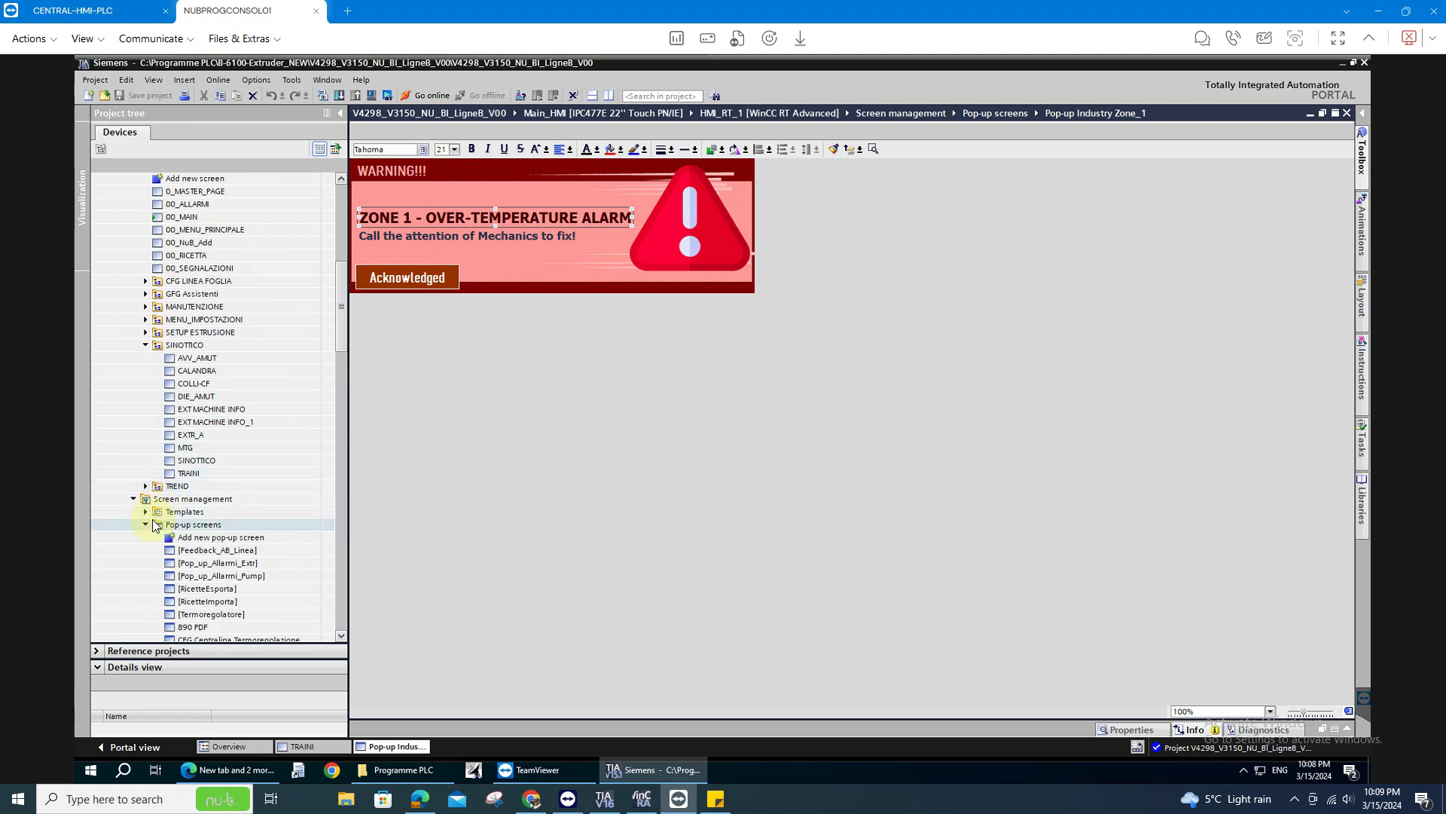
click(146, 526)
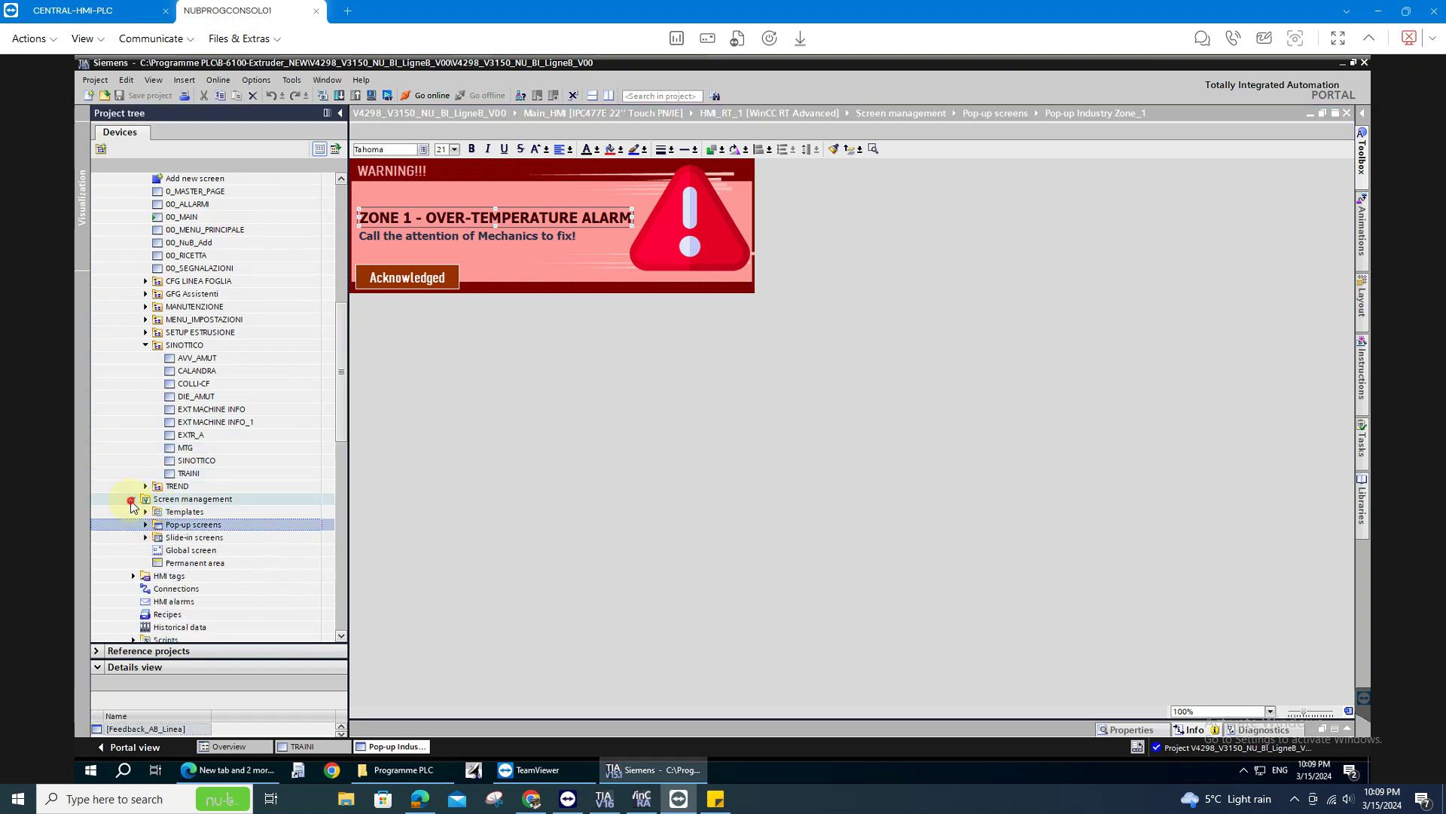
click(132, 500)
scroll(149, 601, down, 2)
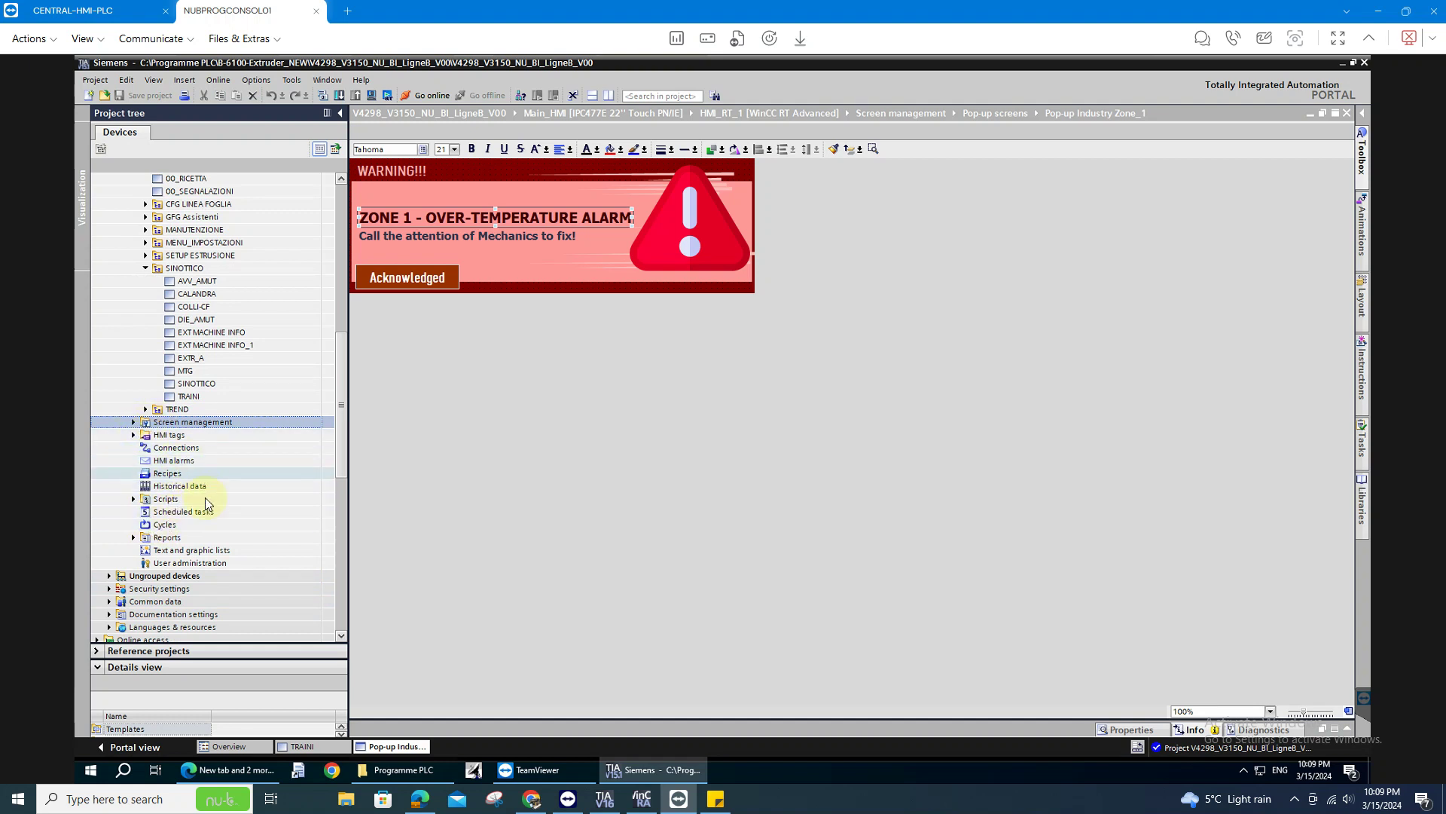
Step: Expand Scripts > VB scripts and select the Zone1_AlarmPopup script
click(132, 504)
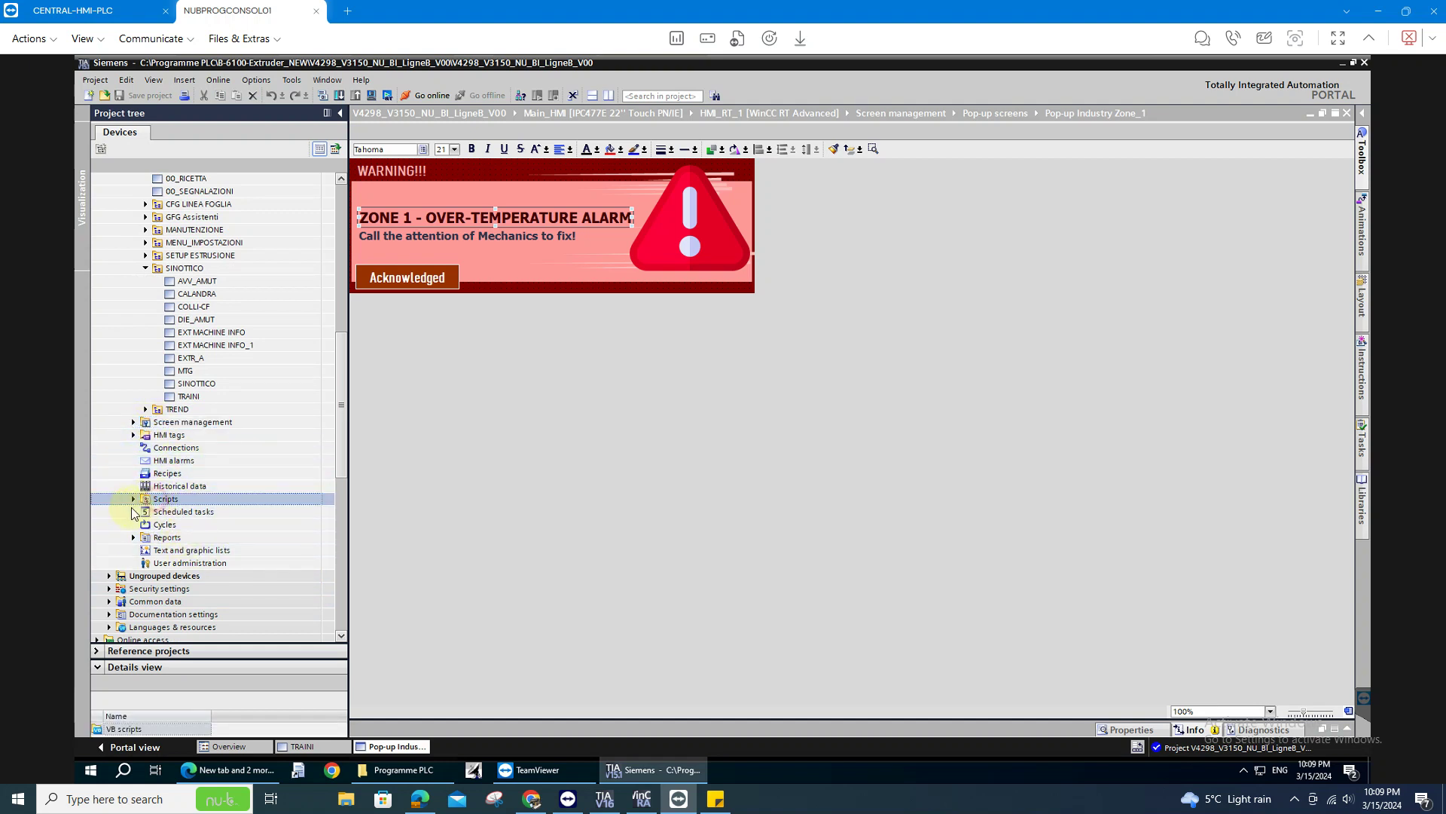
click(133, 498)
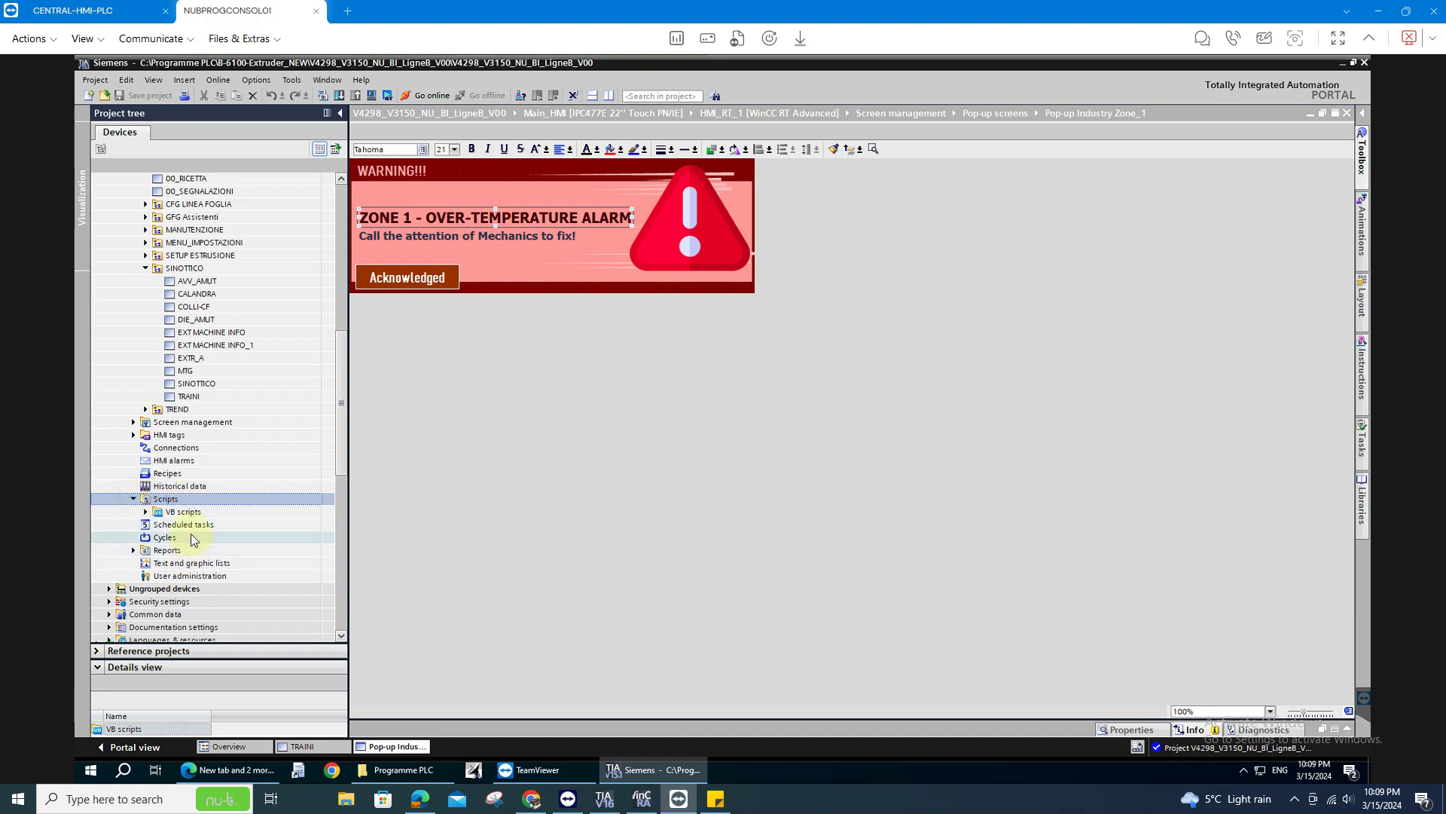
click(180, 511)
click(145, 511)
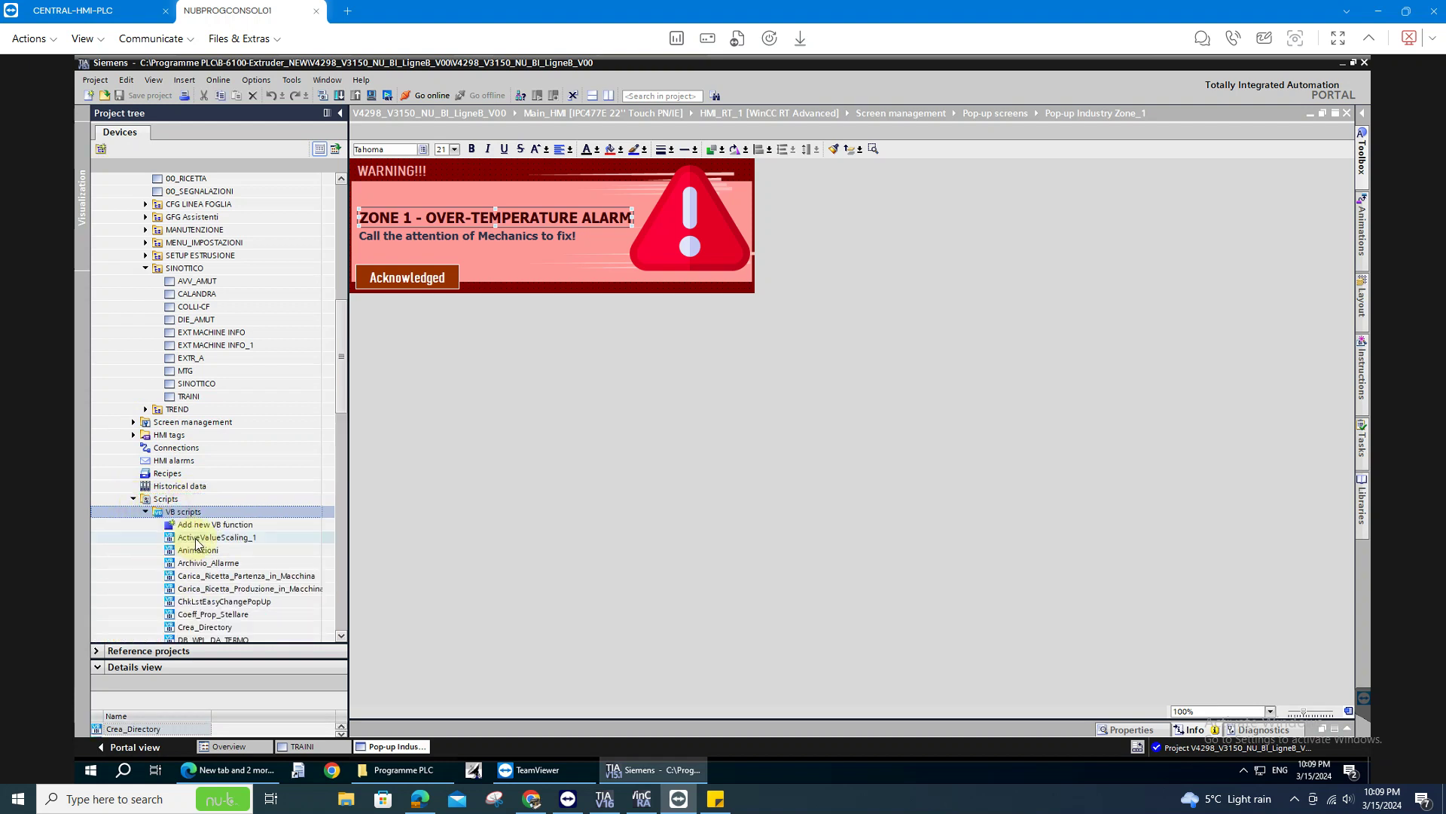
scroll(196, 542, down, 3)
click(203, 409)
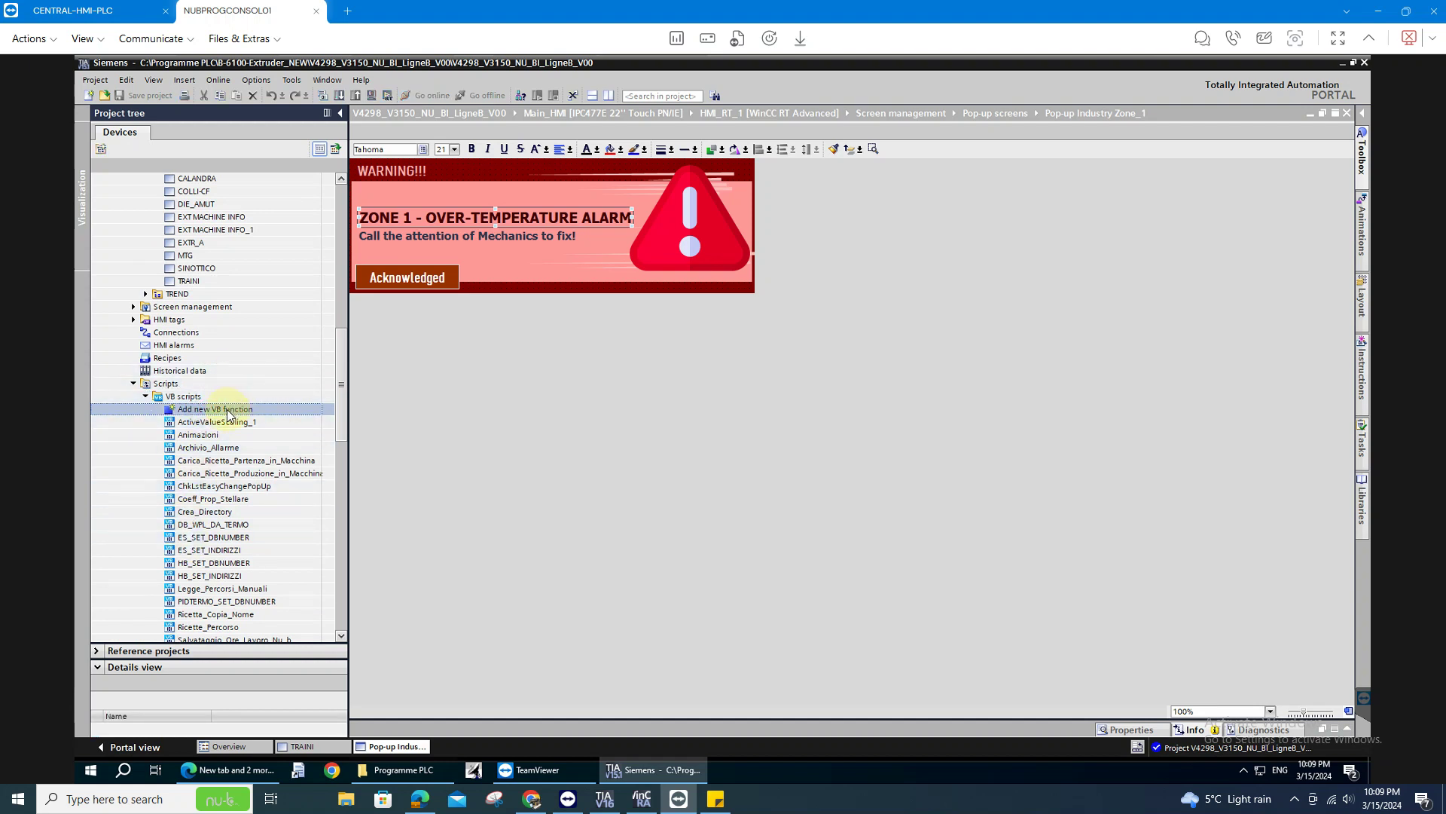
mouse_move(344, 372)
mouse_down()
mouse_move(336, 445)
mouse_move(306, 462)
mouse_up()
click(220, 488)
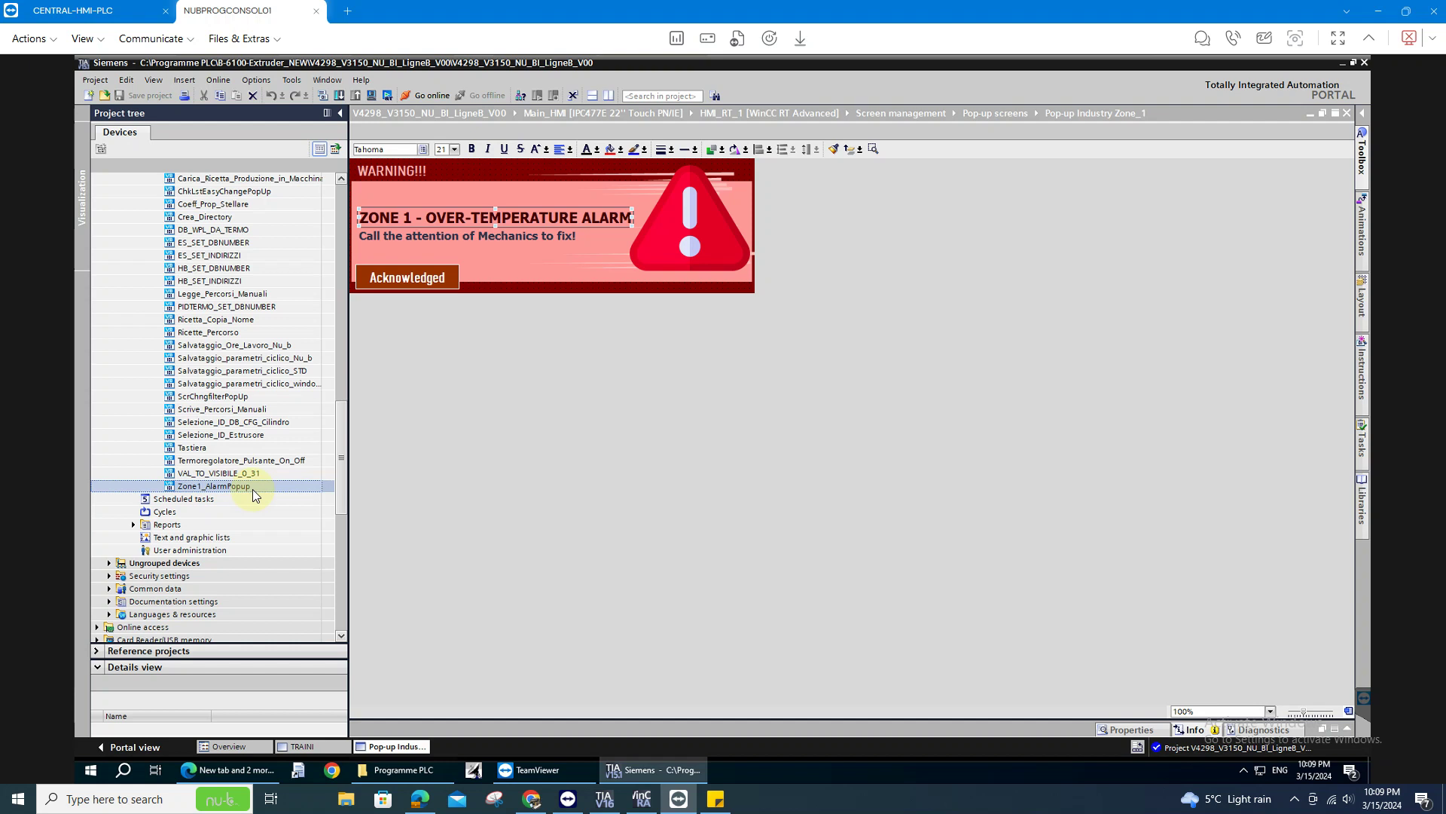
Step: Open the Zone1_AlarmPopup script and select its Sub Zone1_AlarmPopup() line
double_click(223, 486)
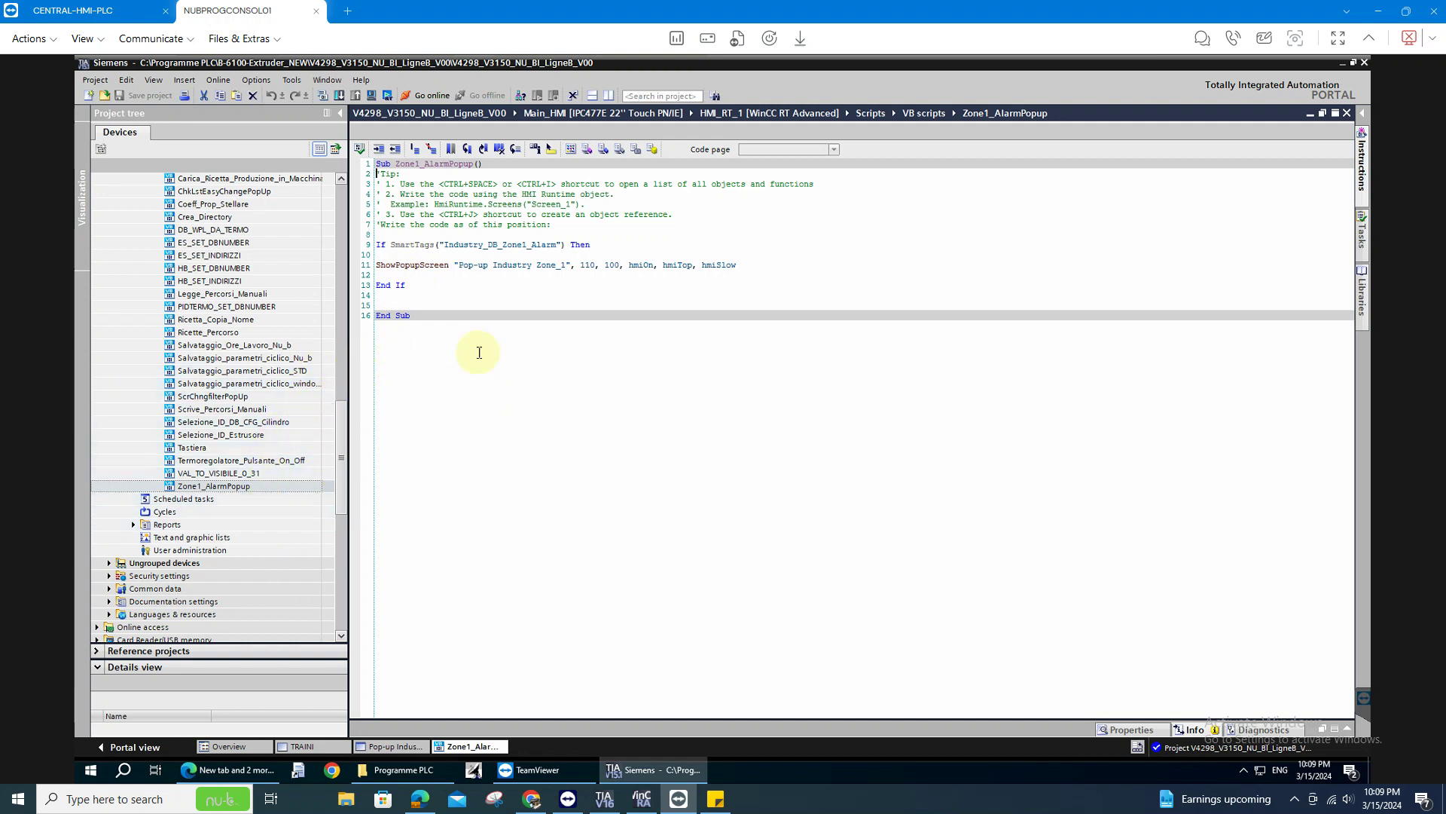
click(435, 184)
triple_click(374, 164)
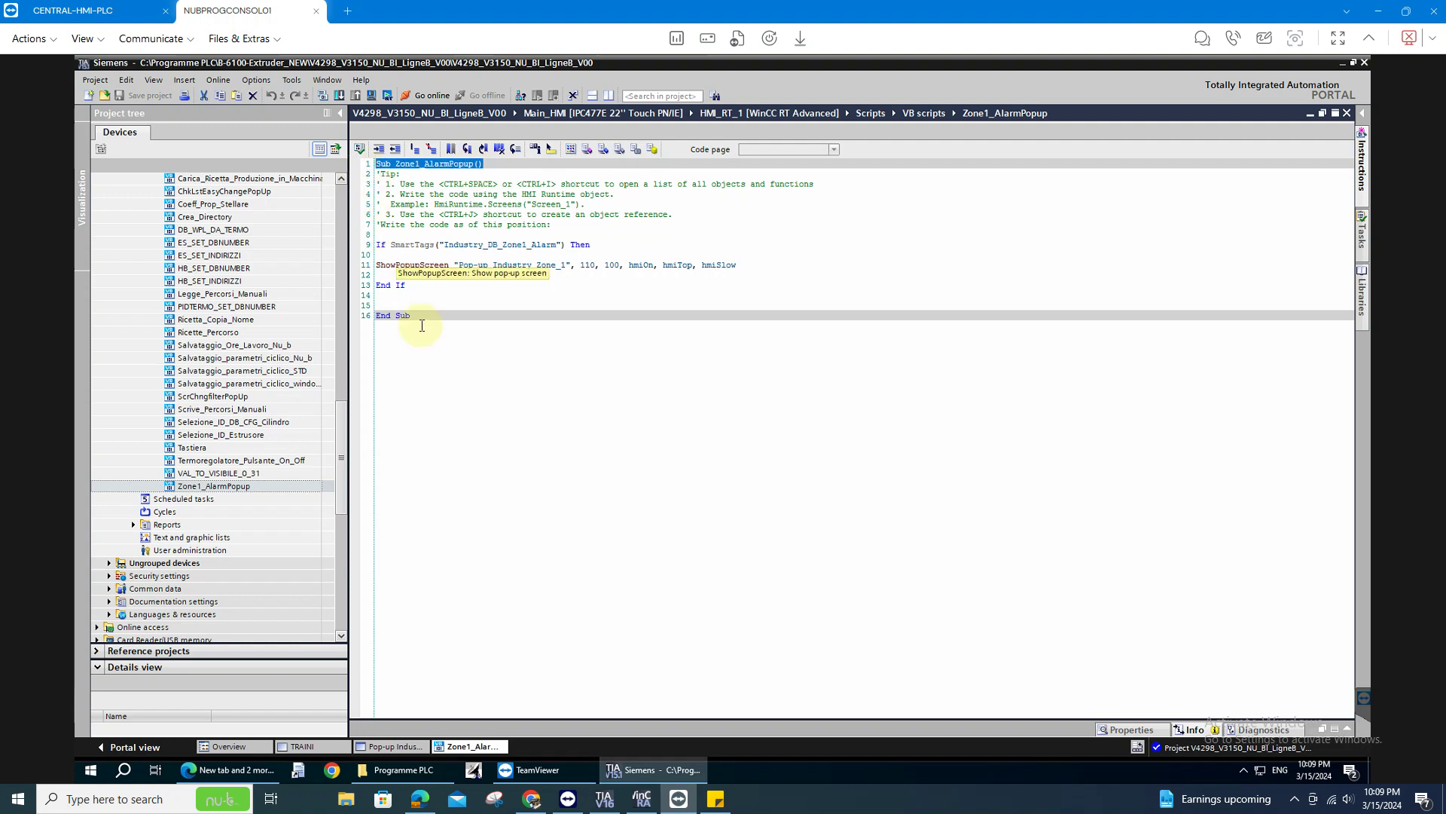
drag(342, 450, 324, 384)
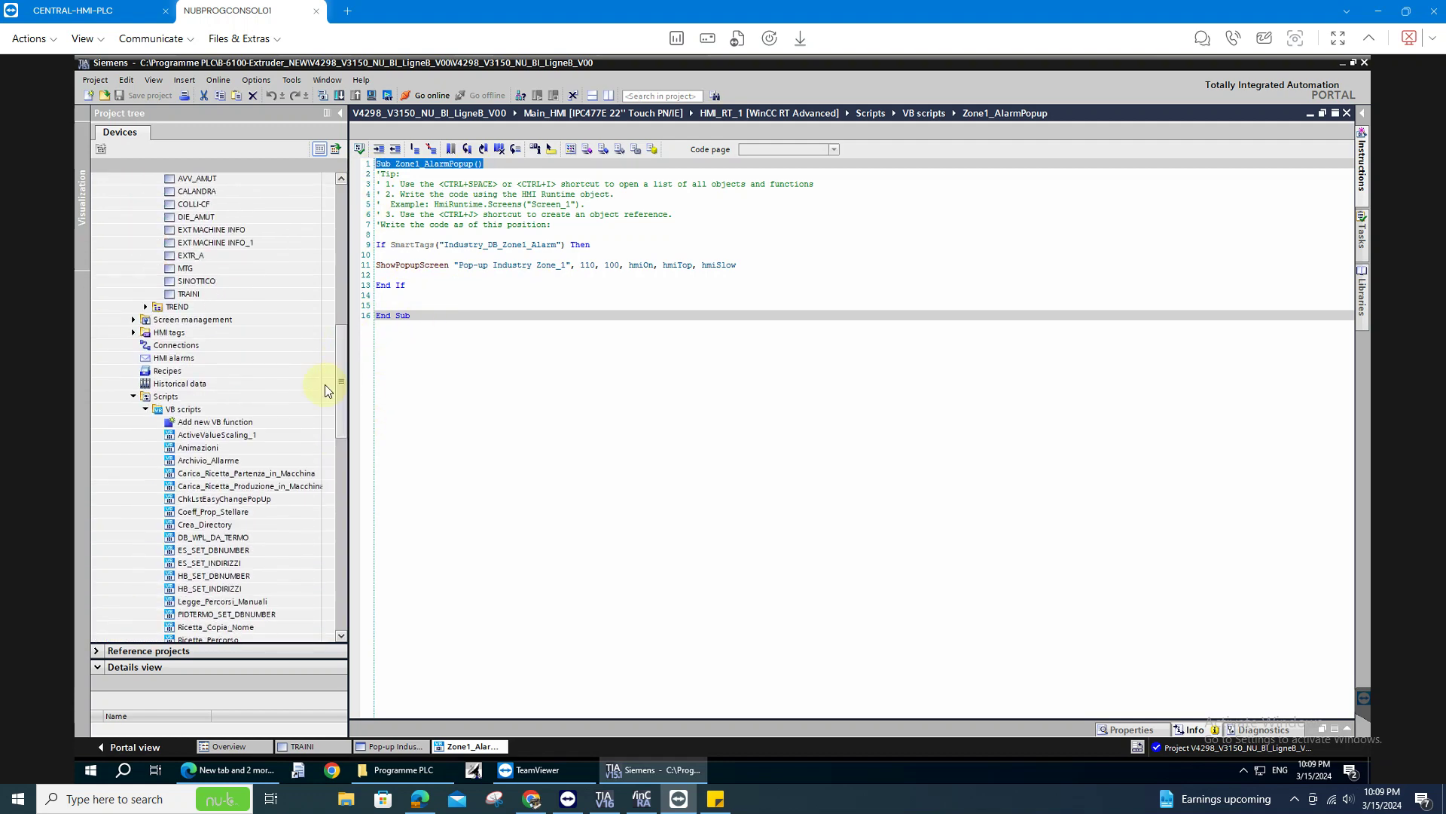
Step: Add a new VB function, VBFunction_1, and begin renaming it
click(248, 422)
double_click(212, 423)
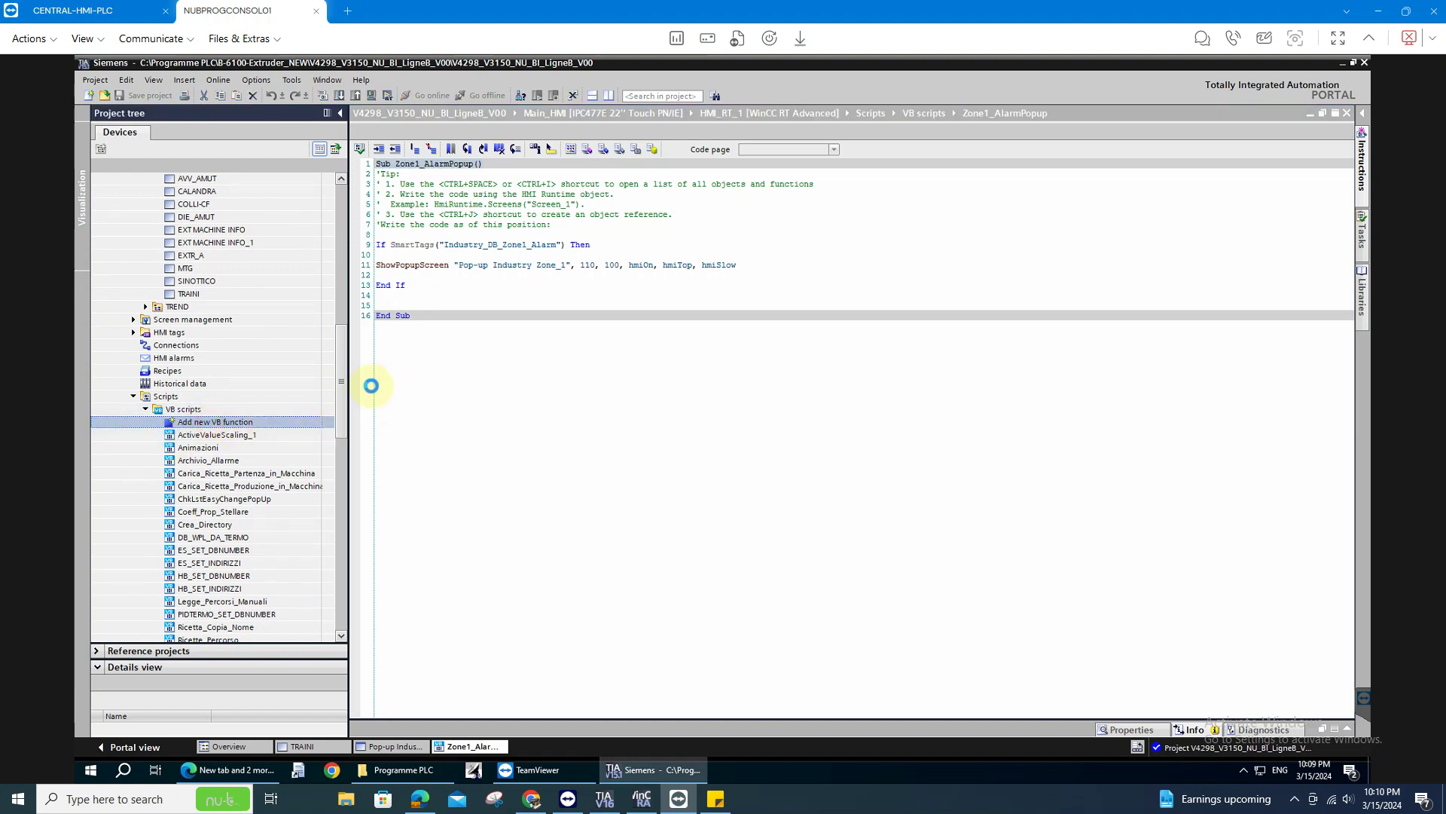
click(218, 463)
Step: Rename VBFunction_1 to pOPUP_wINDOW and inspect its Sub and End Sub code lines
click(224, 462)
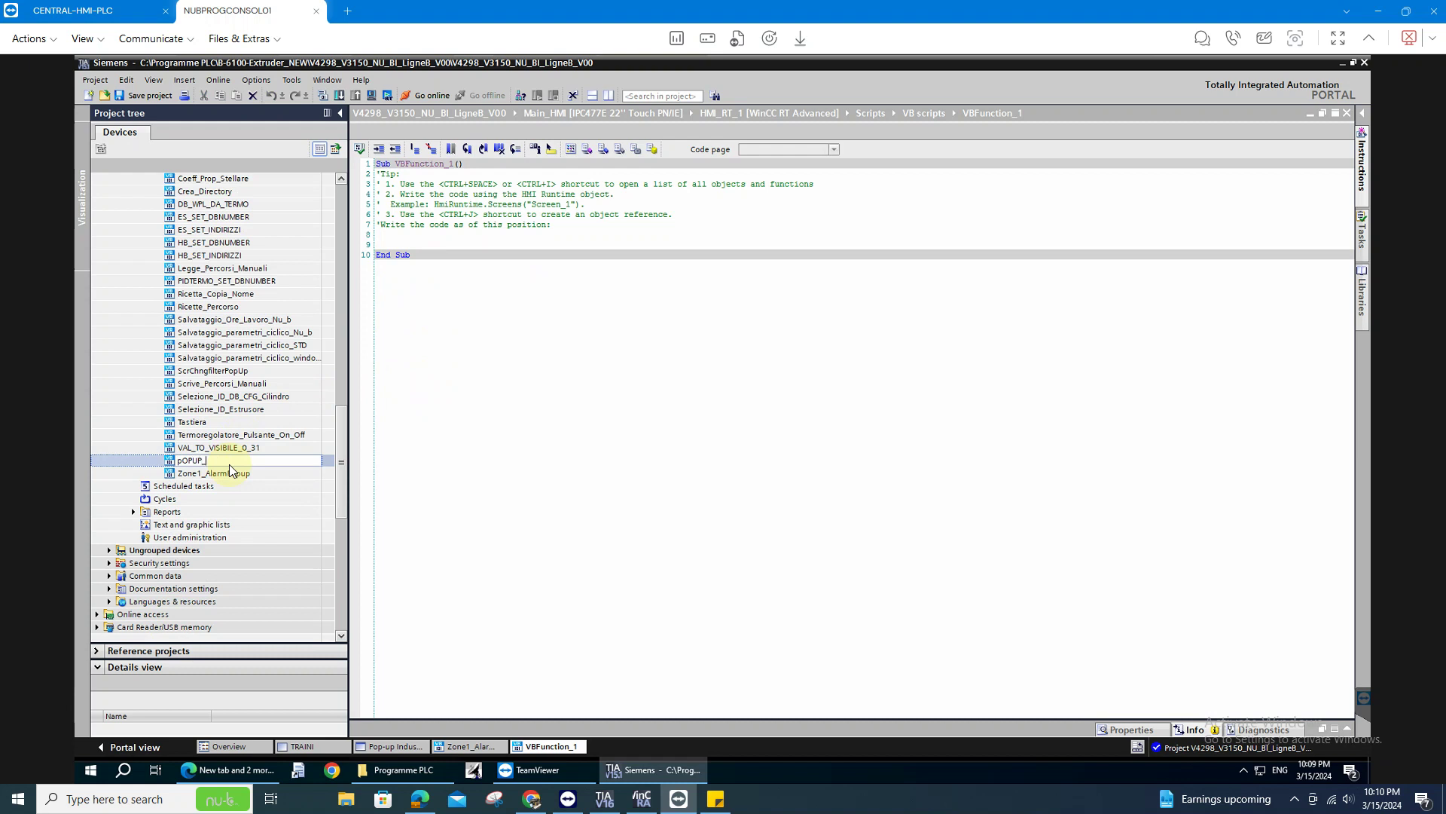
key(Return)
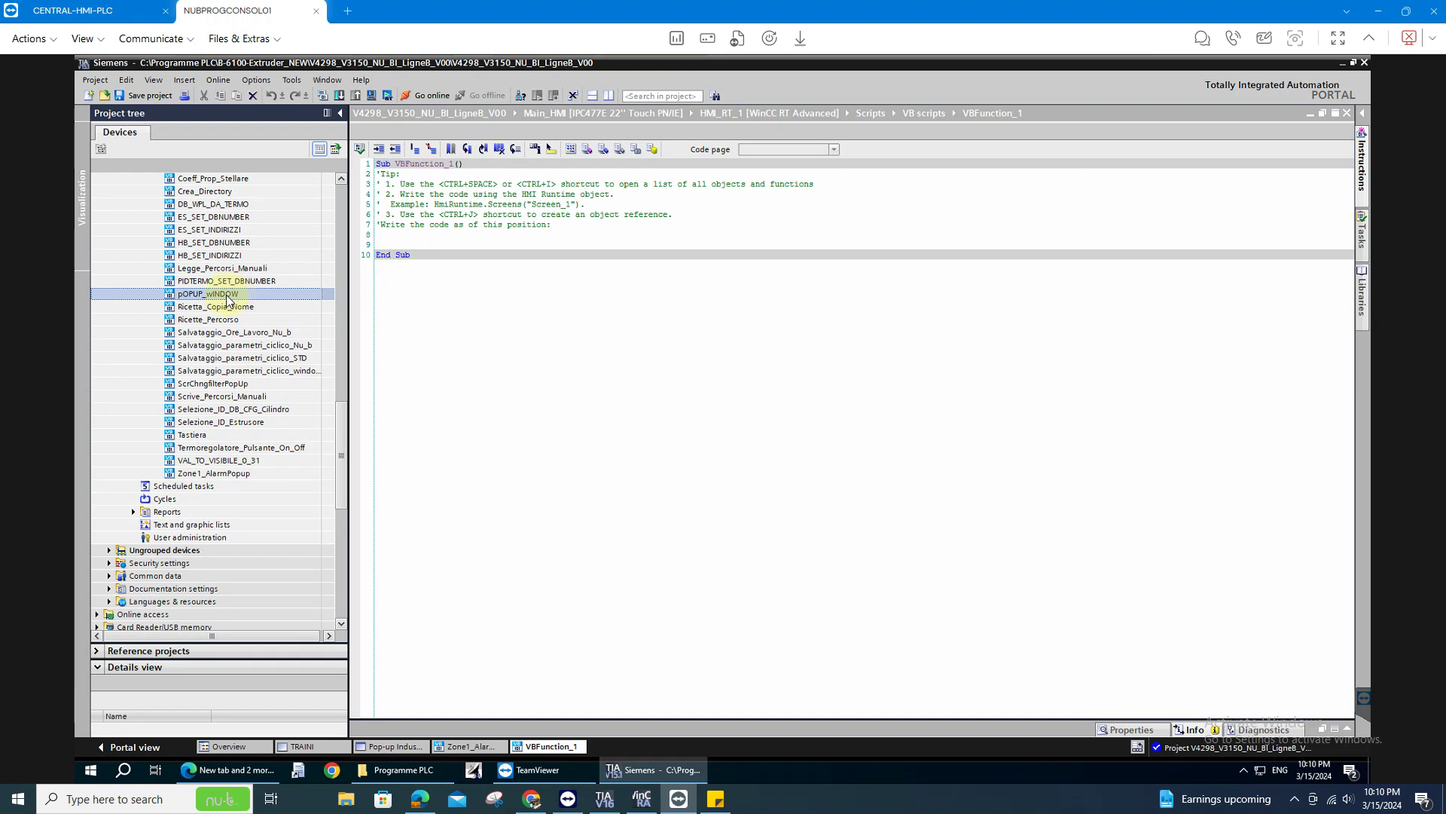
click(417, 256)
key(ctrl+a)
click(423, 165)
drag(452, 165, 393, 166)
click(436, 284)
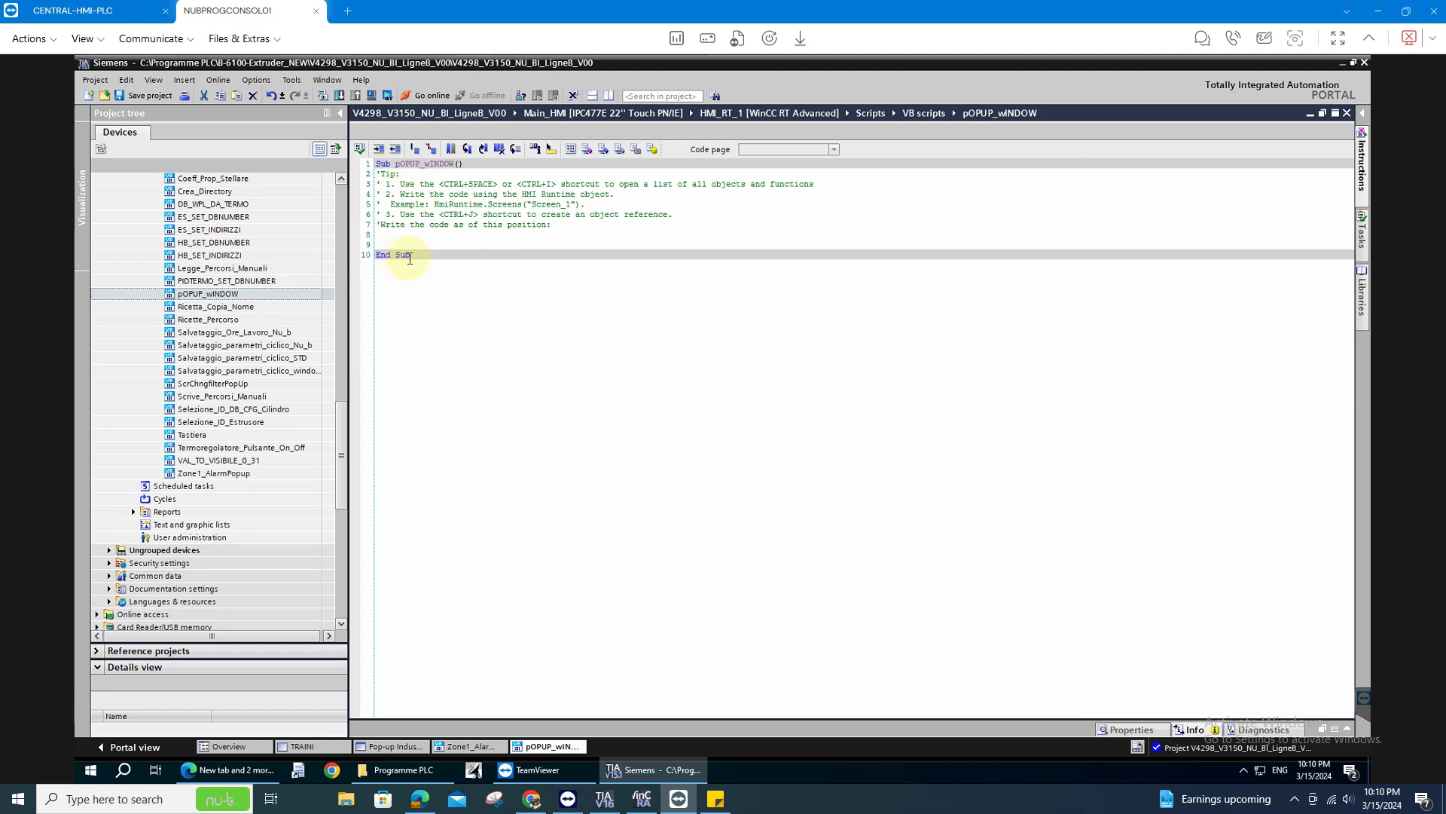
drag(417, 256, 373, 256)
Step: Delete the pOPUP_wINDOW script and confirm the deletion
click(239, 294)
right_click(242, 299)
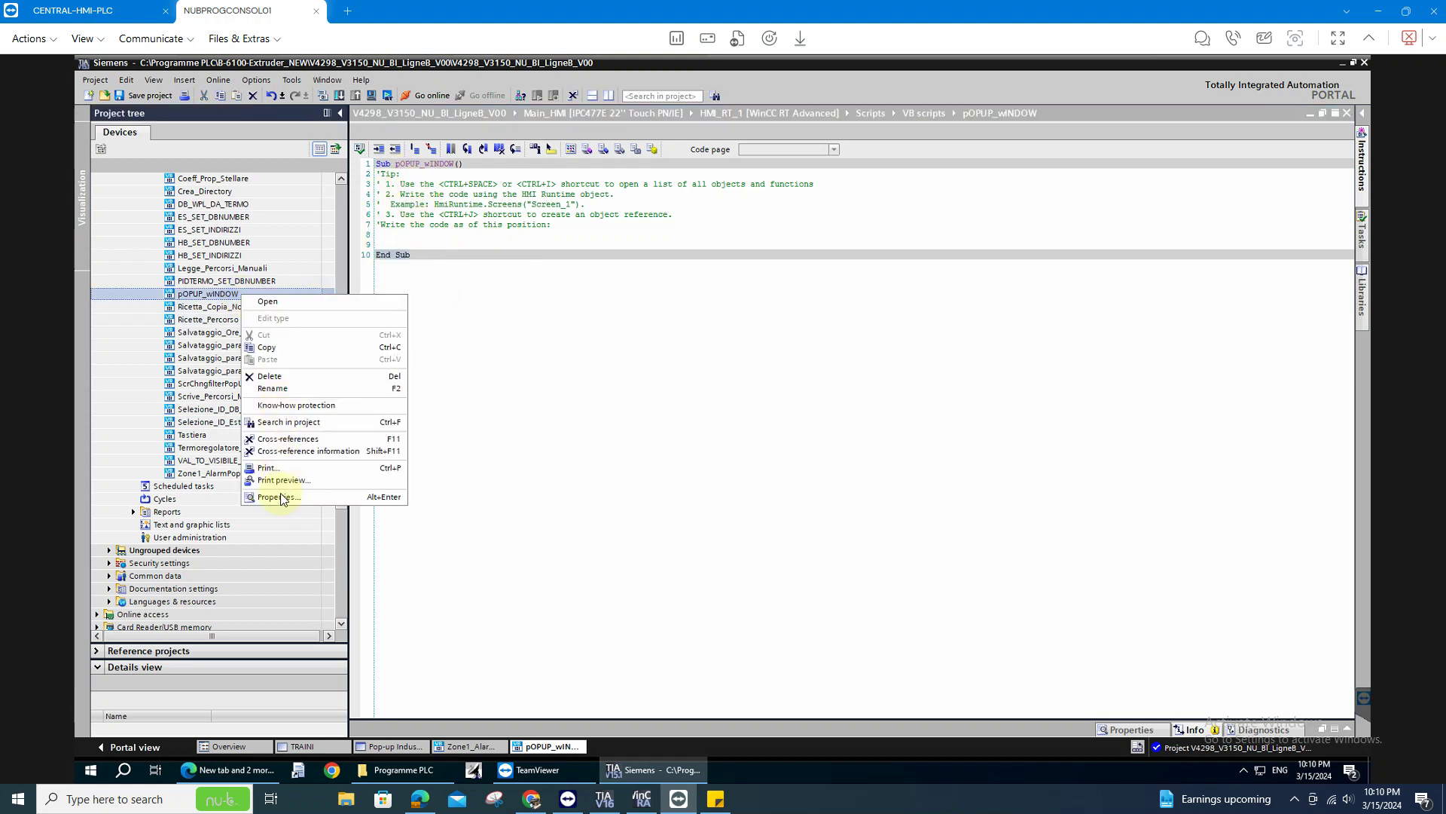
click(277, 375)
click(754, 449)
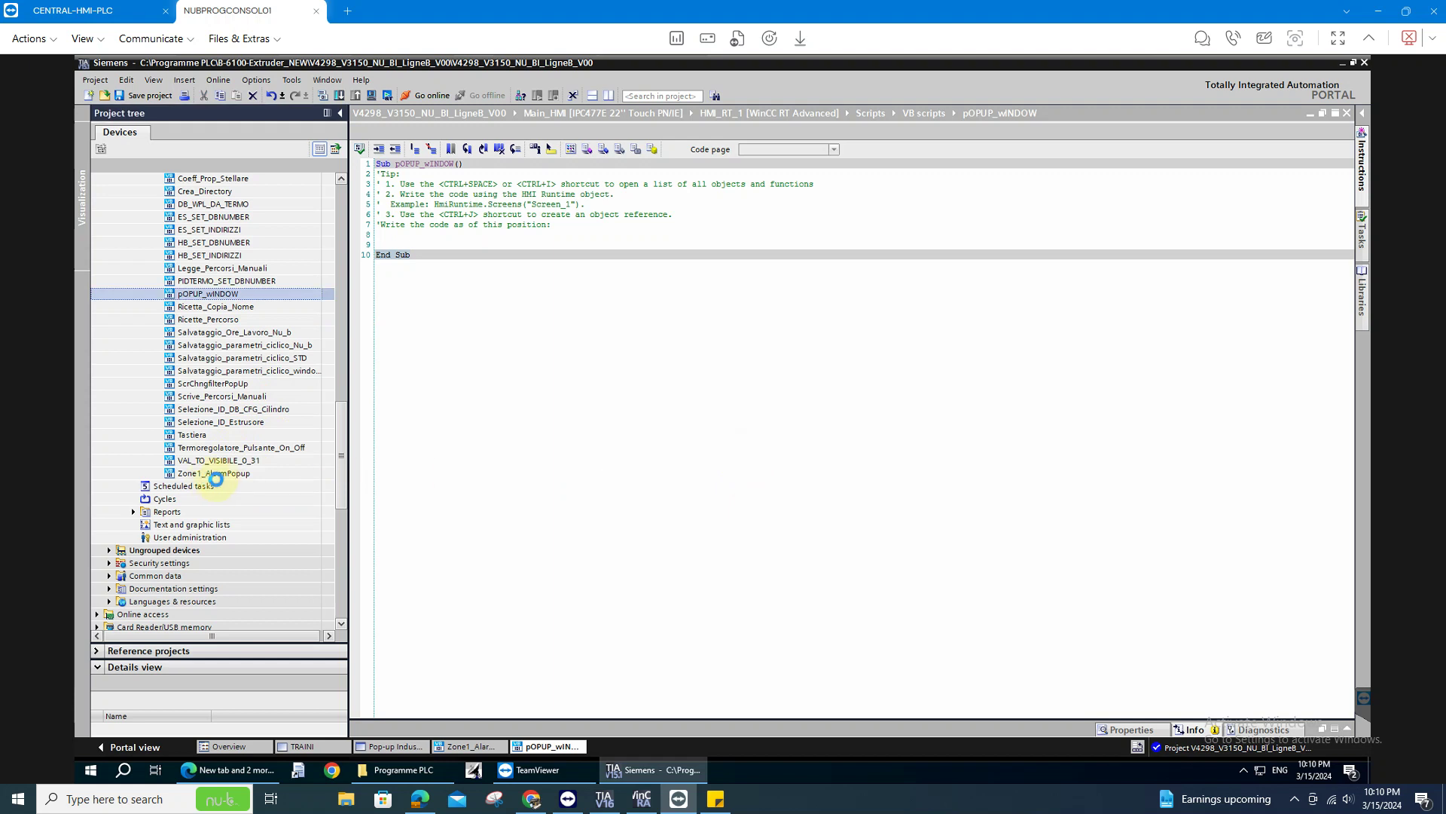
click(211, 463)
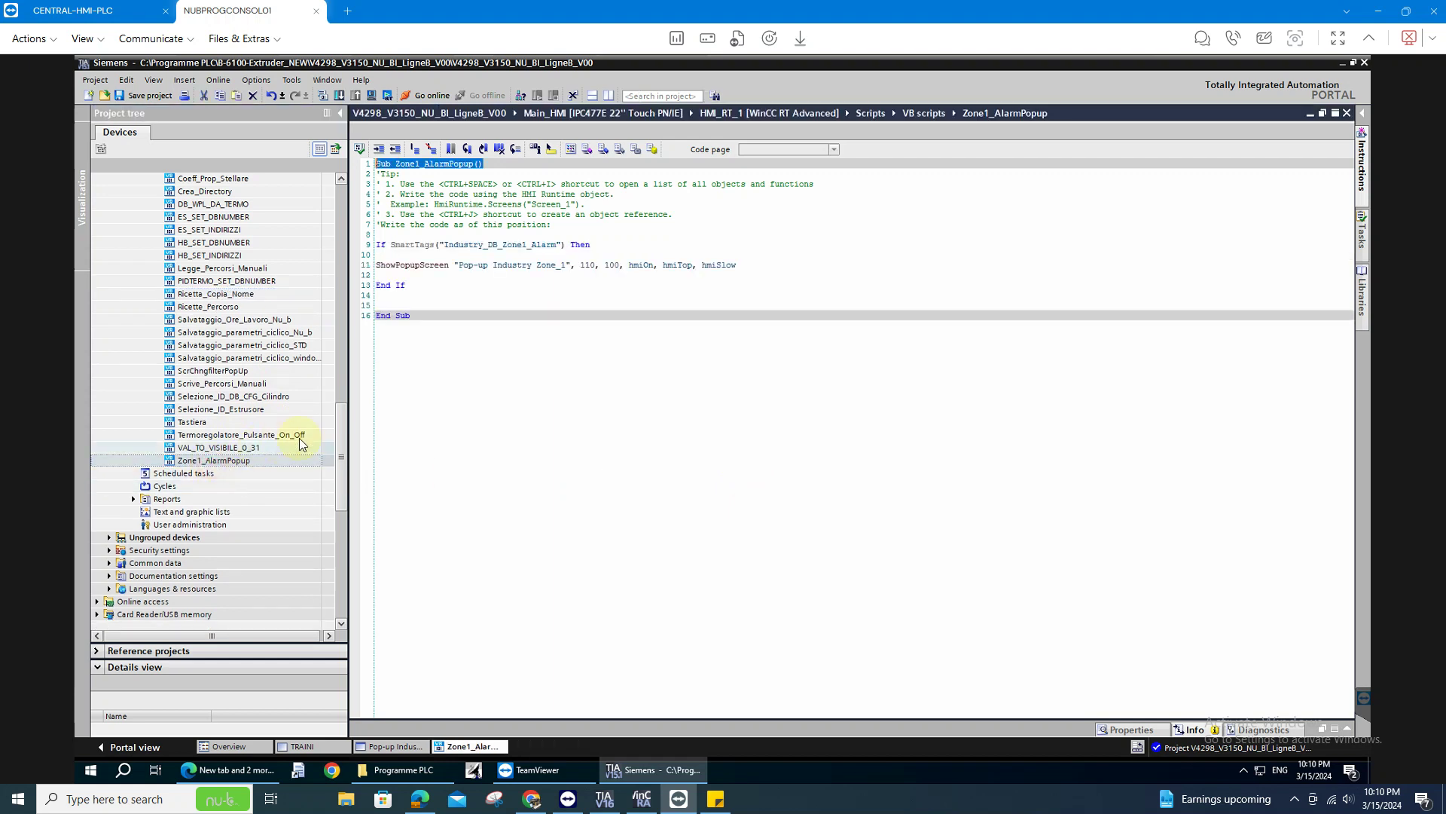
drag(429, 315, 365, 151)
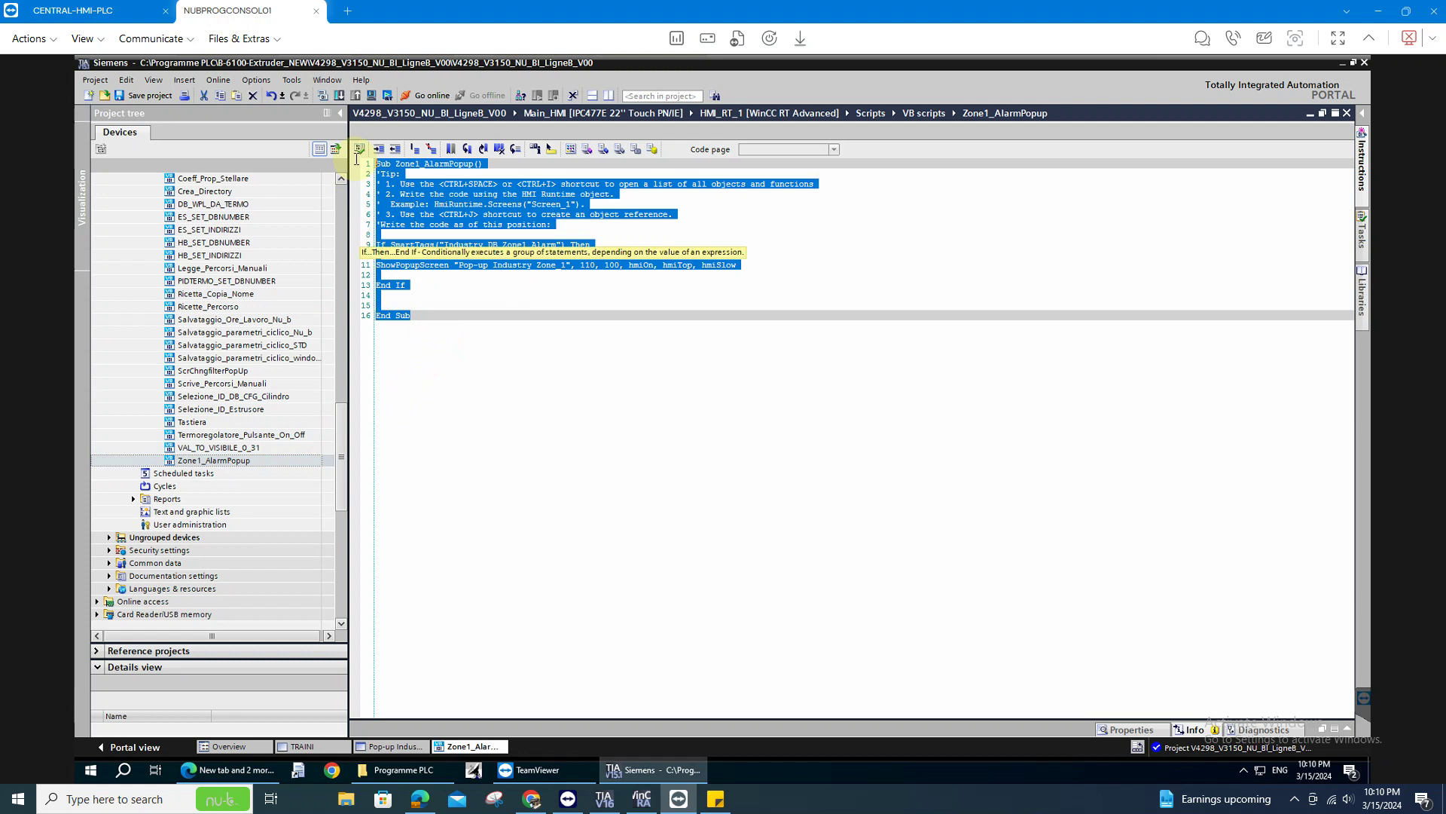
click(465, 385)
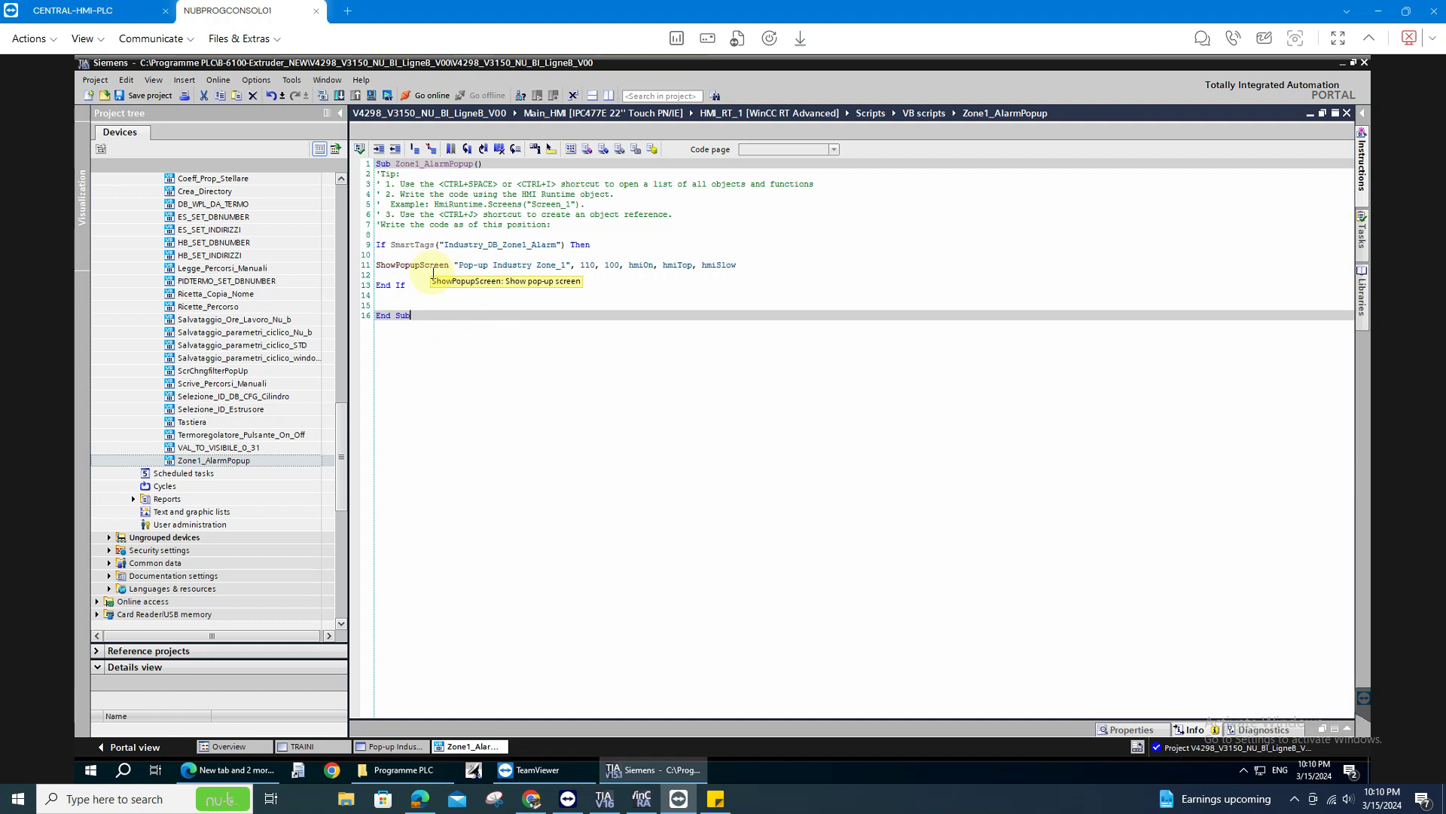
click(382, 255)
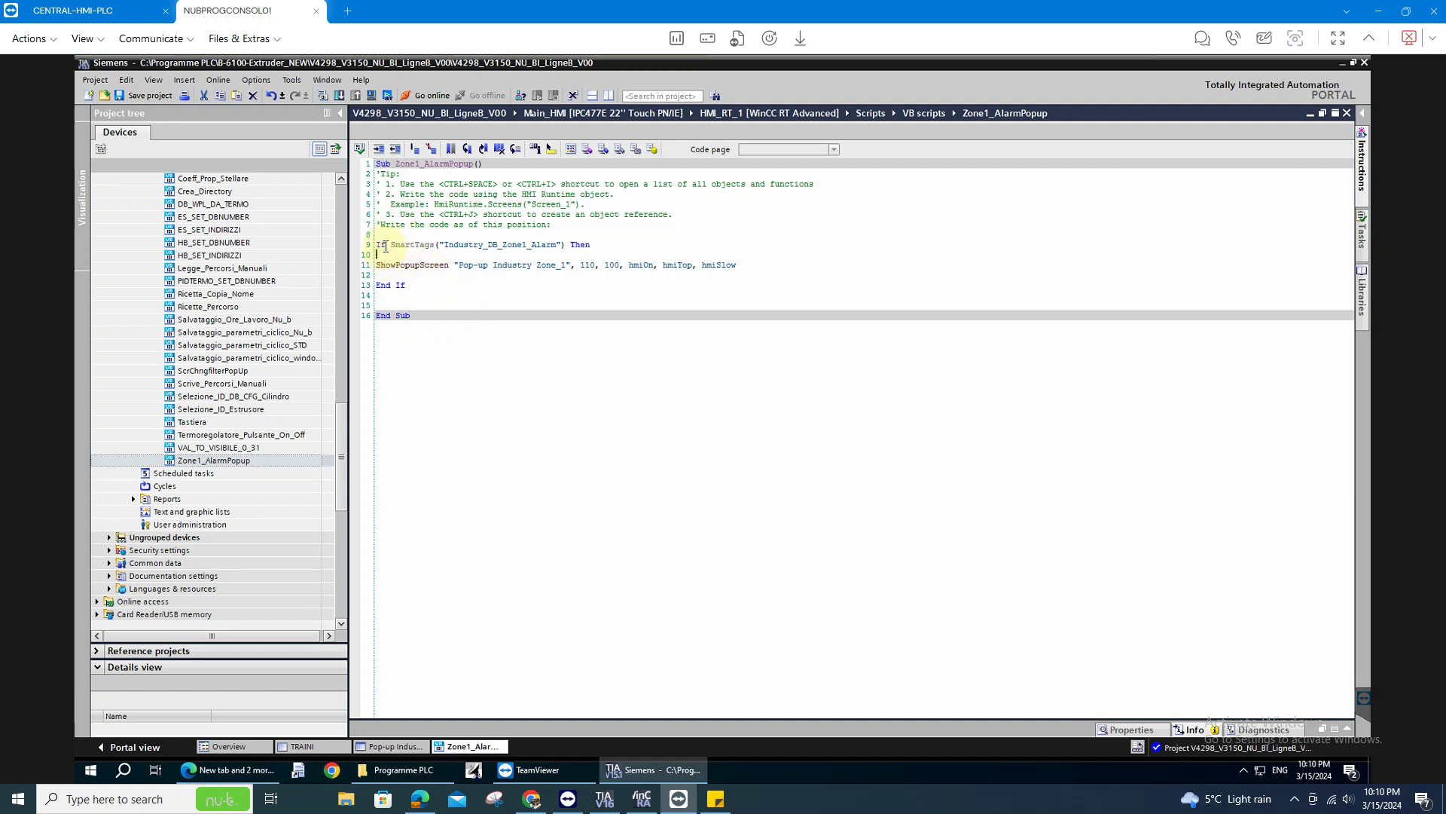
double_click(380, 245)
click(467, 245)
drag(557, 249, 443, 242)
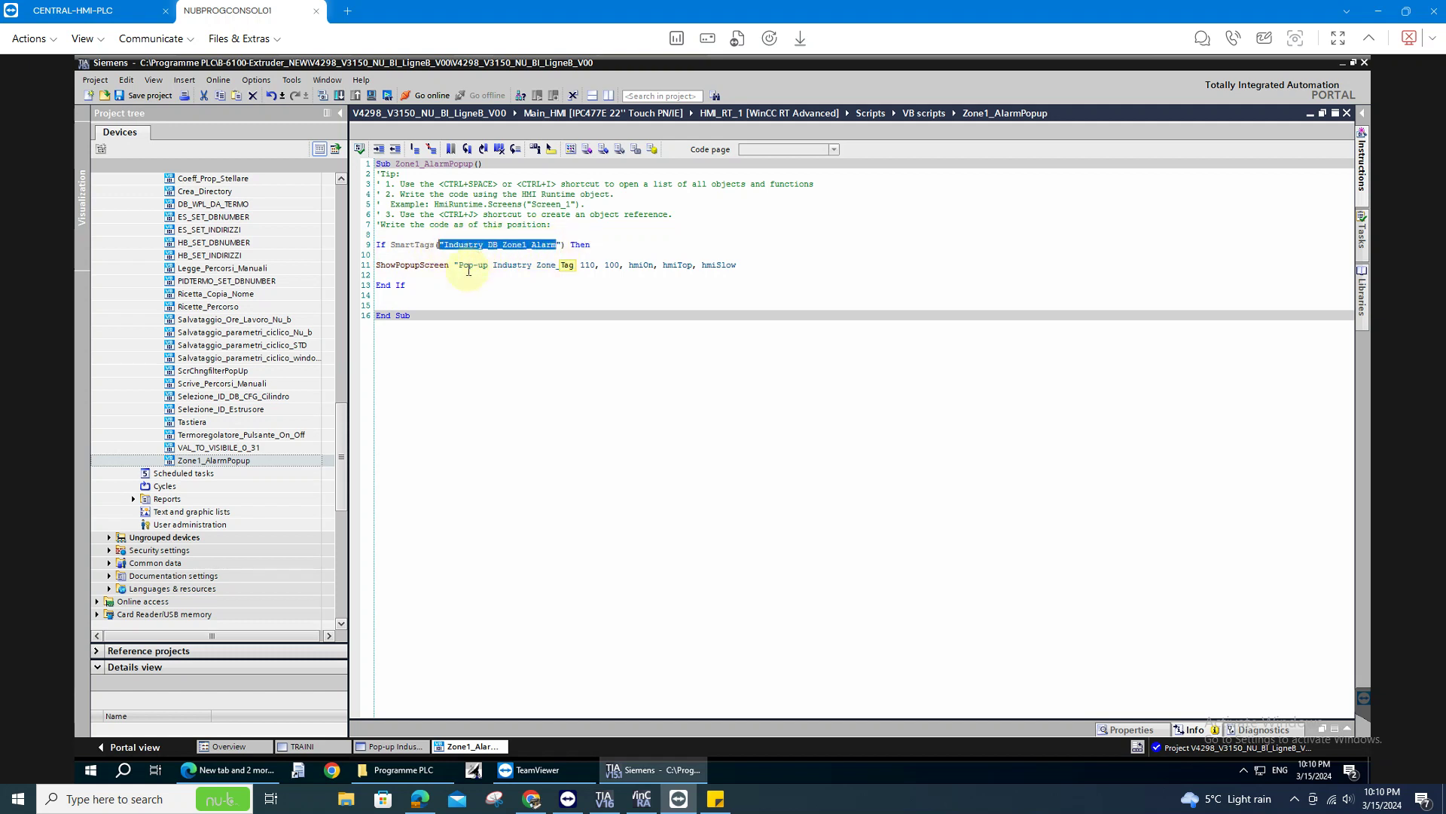
click(381, 264)
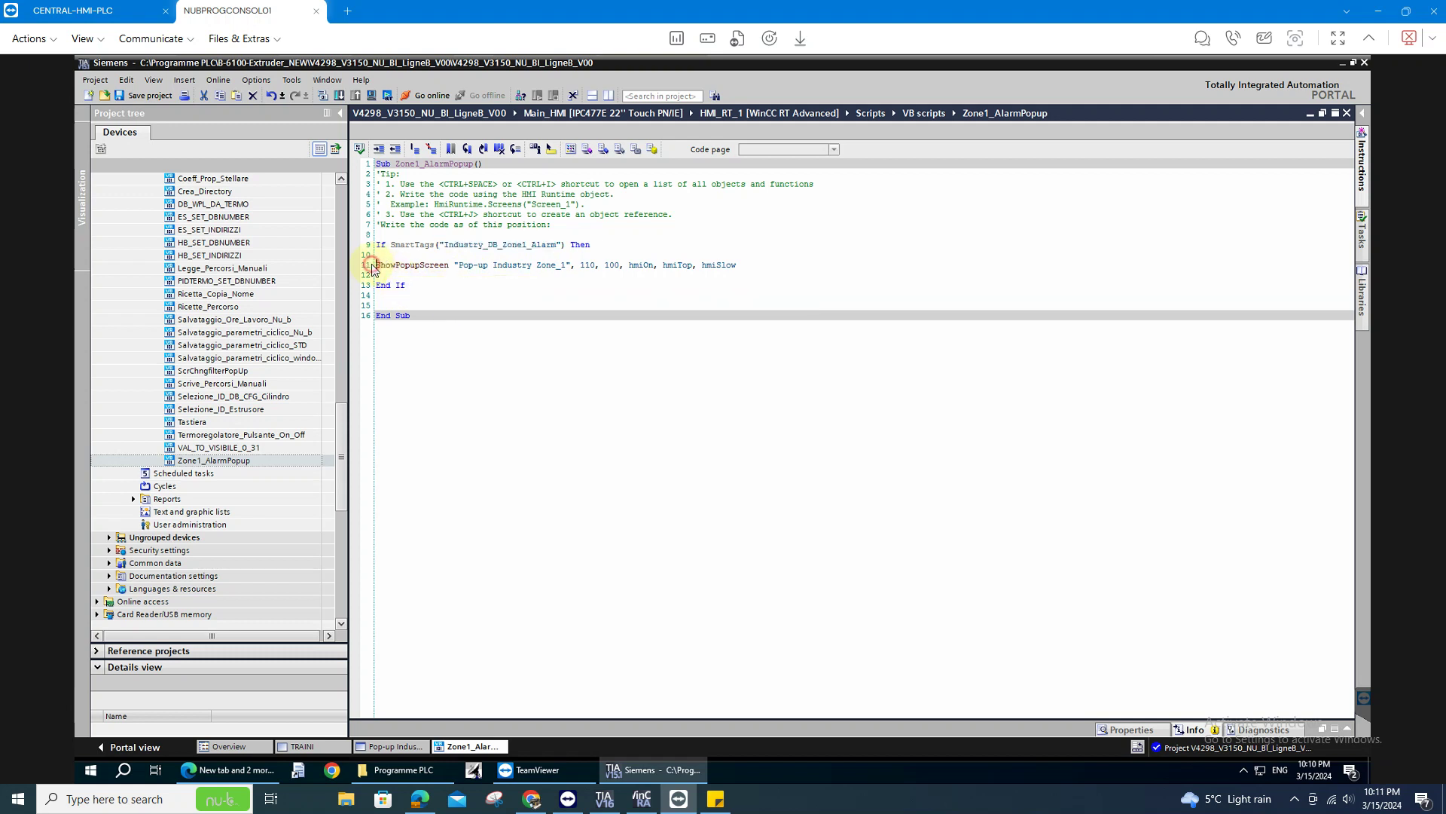
drag(452, 264, 562, 264)
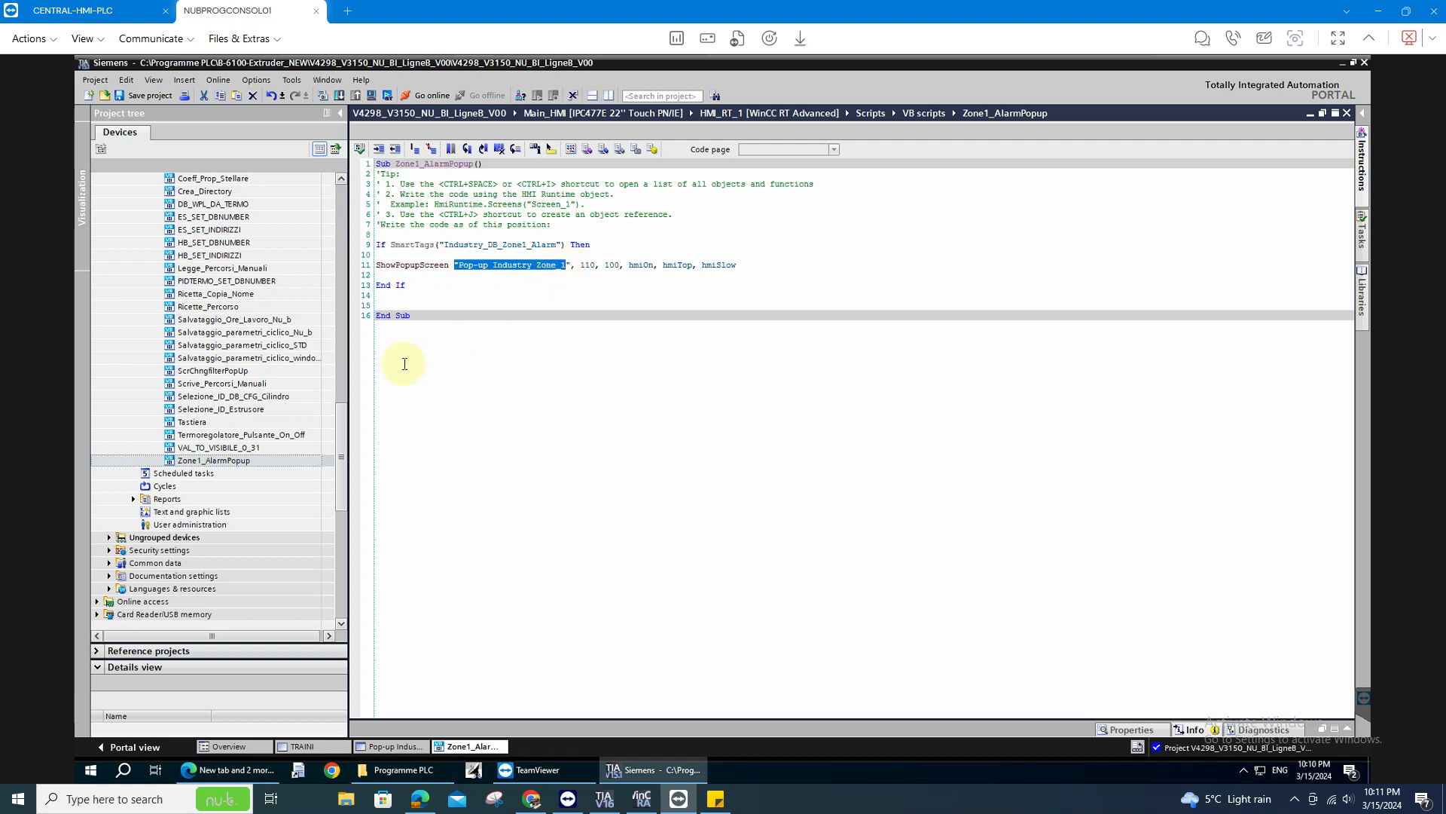
drag(333, 469, 340, 391)
drag(343, 334, 333, 409)
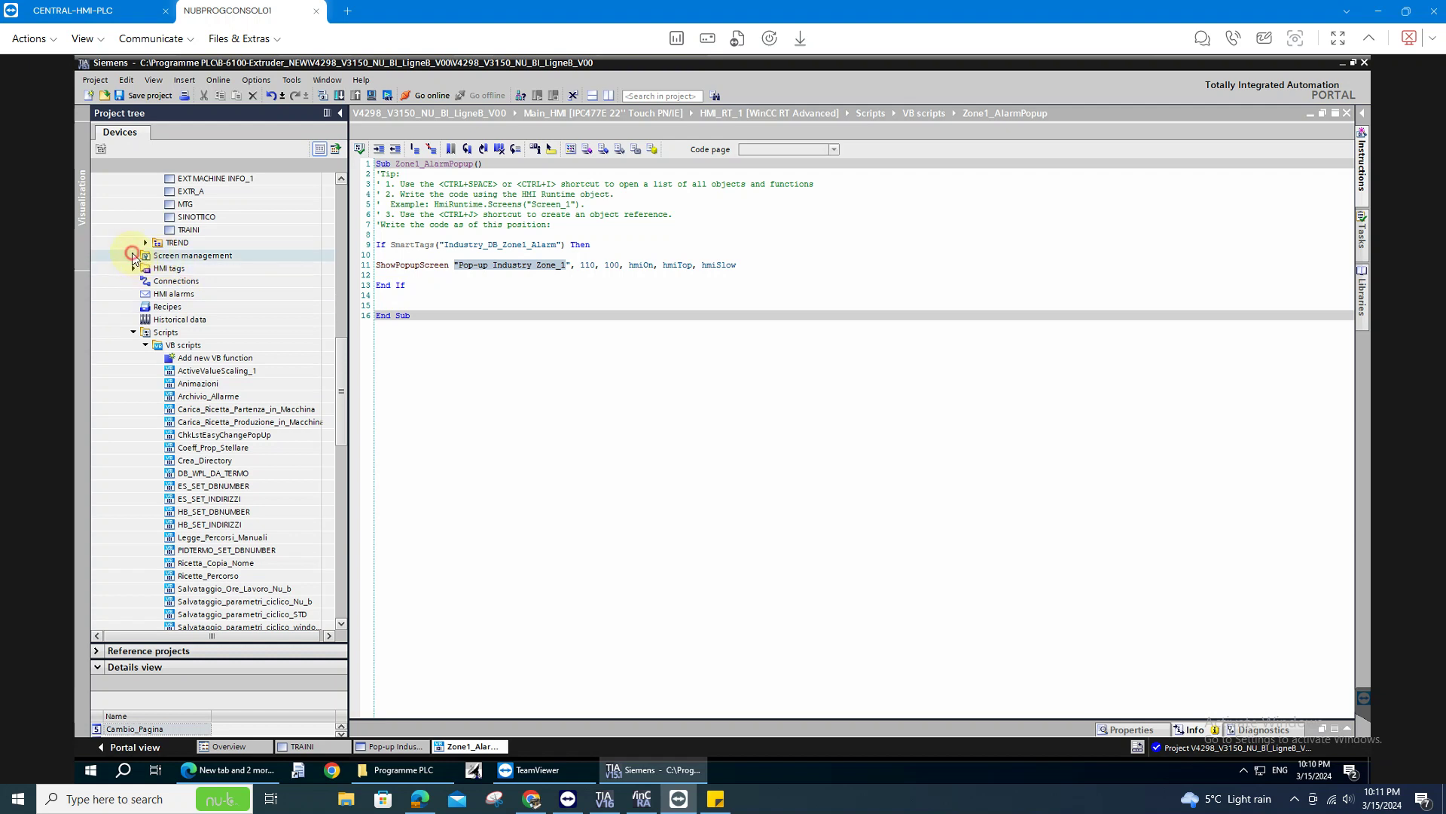
Step: Expand Screen management > Pop-up screens and select Pop-up Industry Zone_1
click(133, 256)
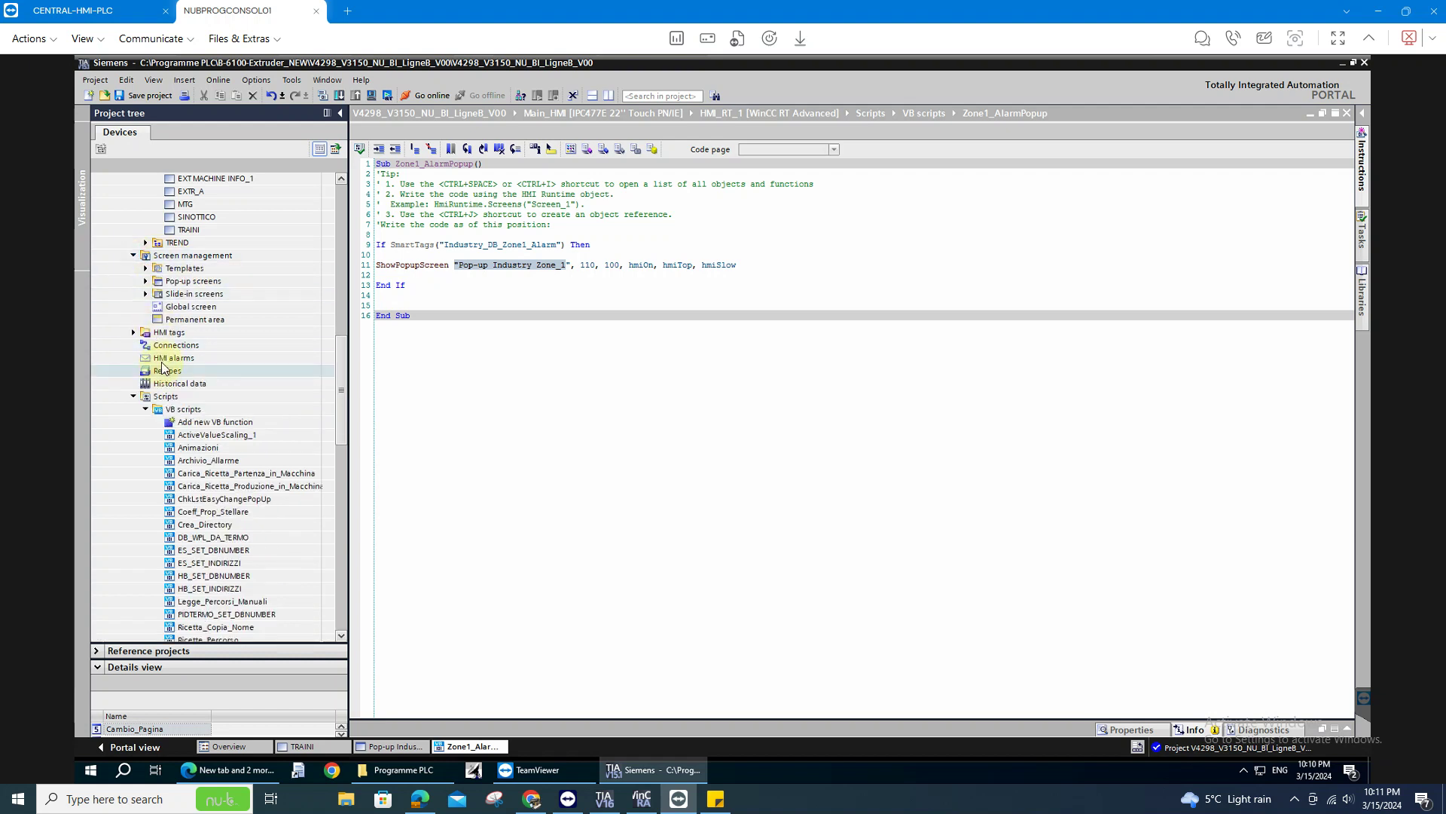
click(145, 281)
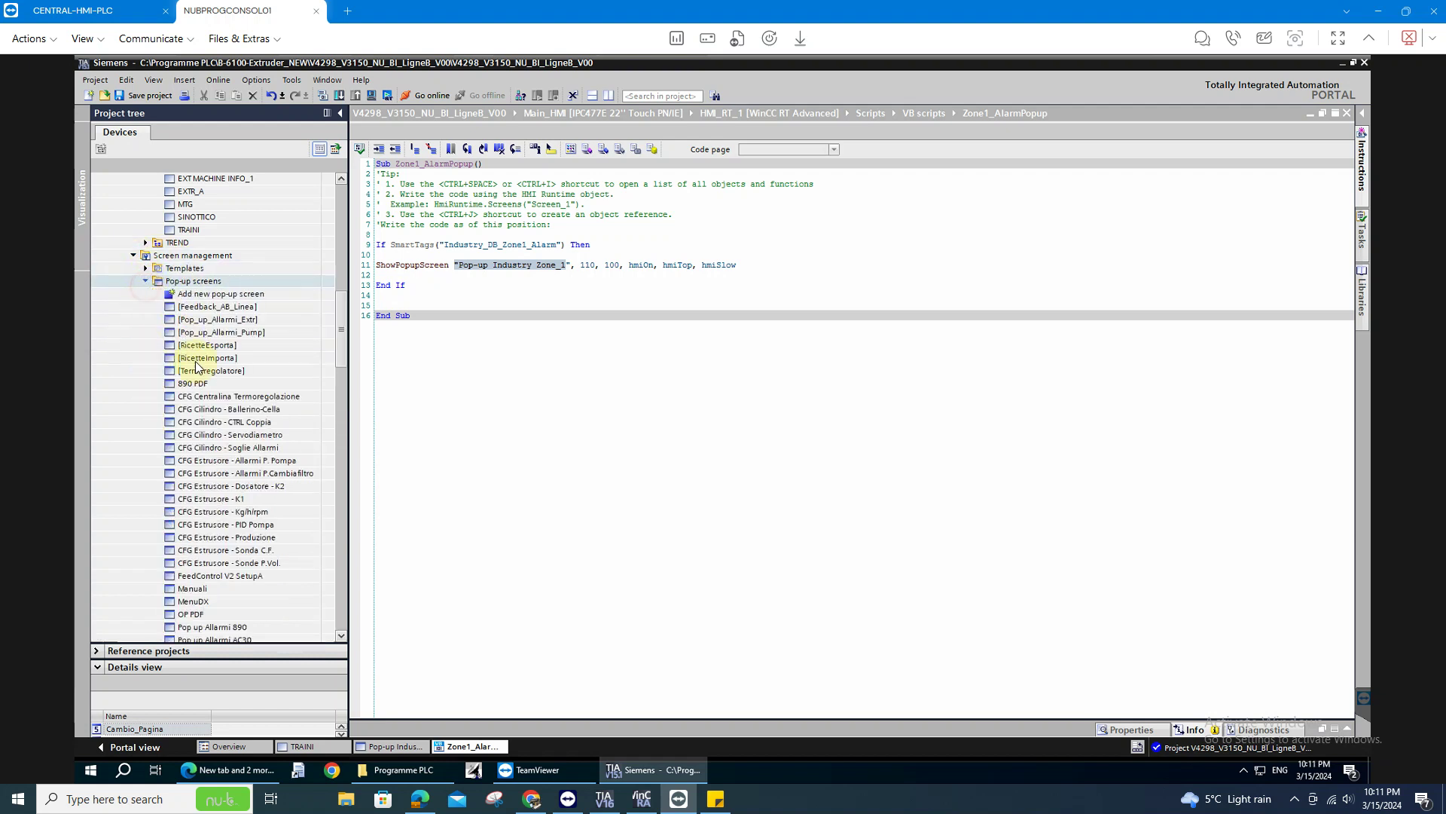
scroll(197, 366, down, 15)
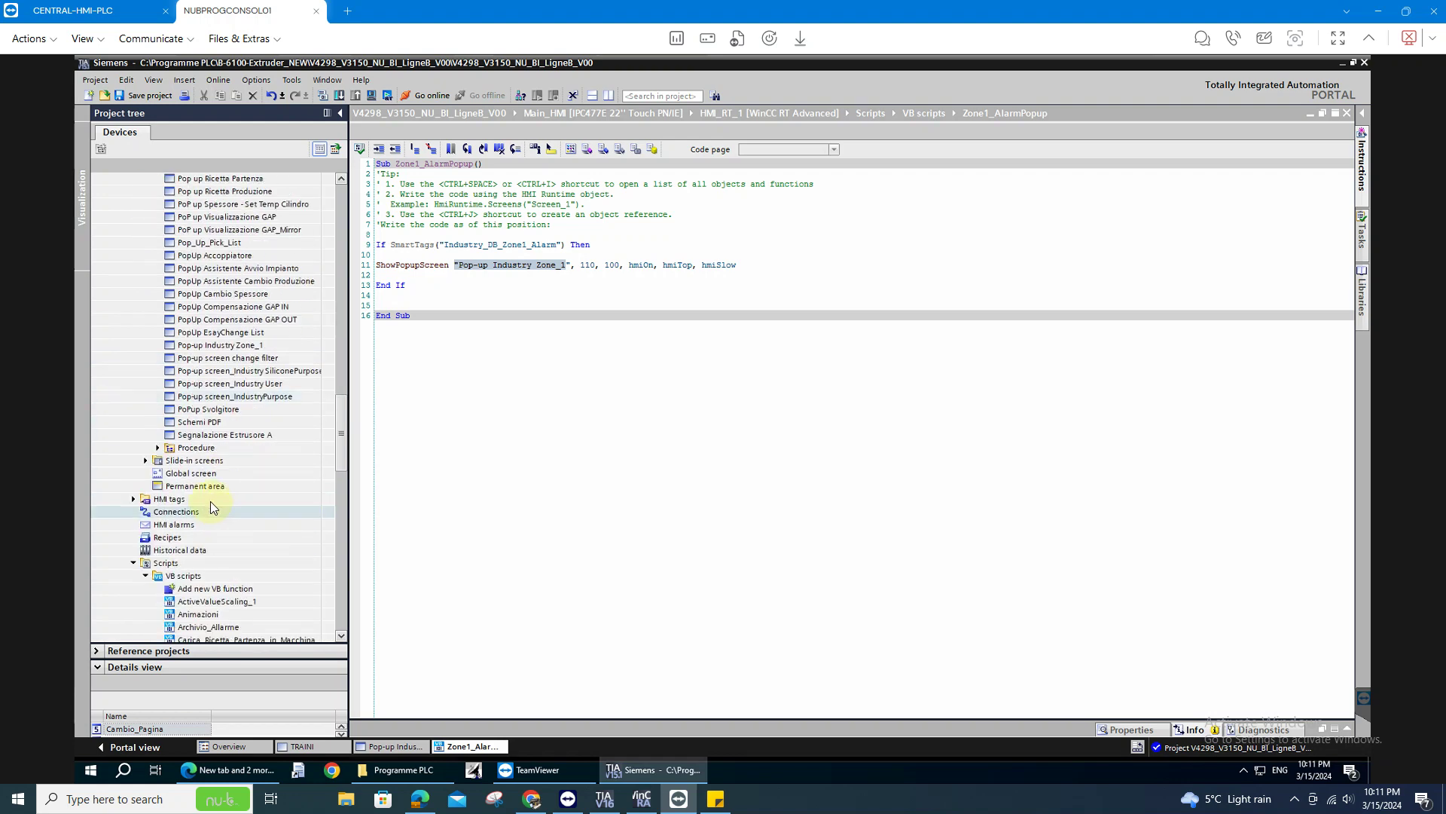
scroll(210, 502, up, 4)
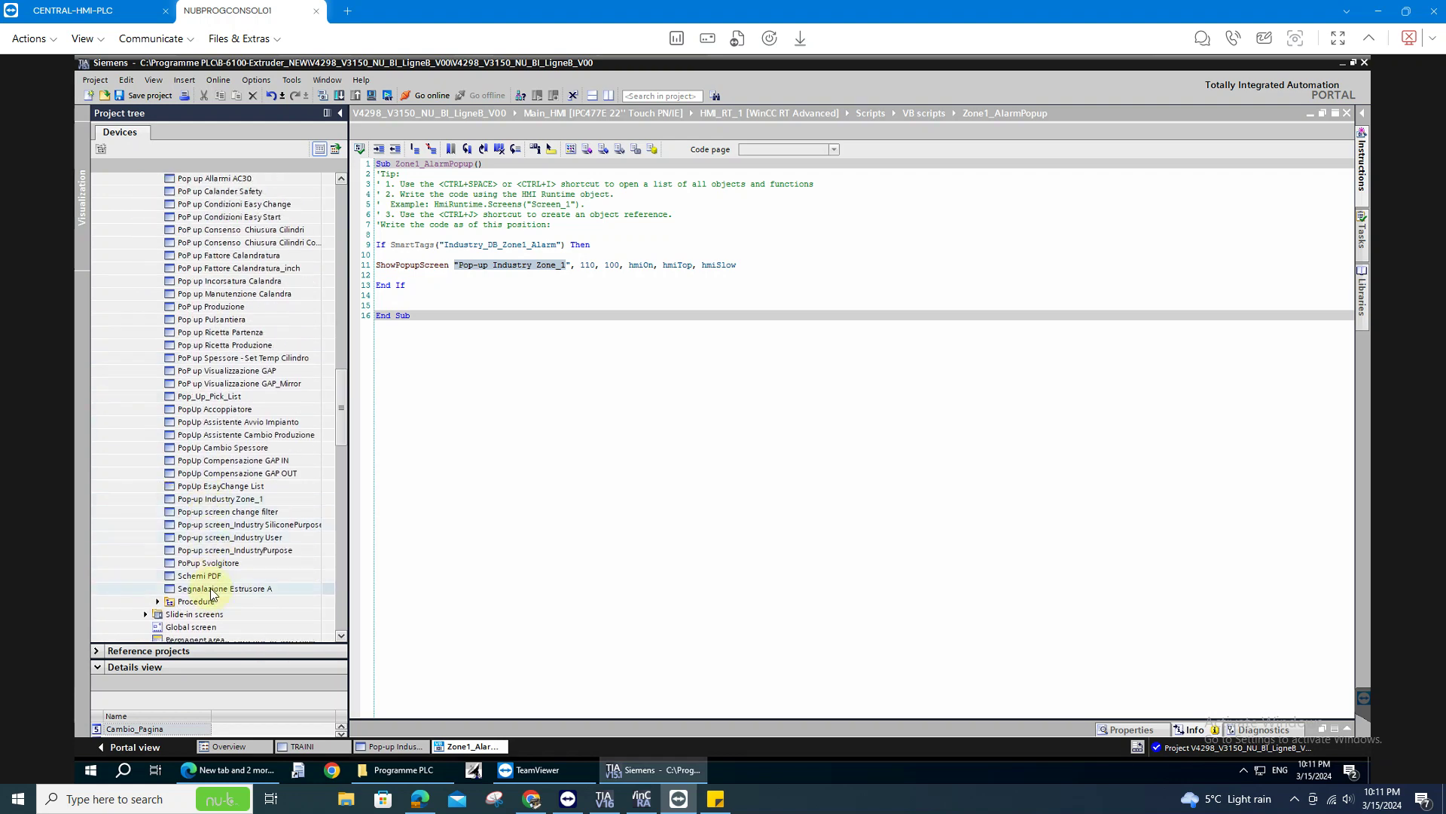
scroll(210, 588, up, 5)
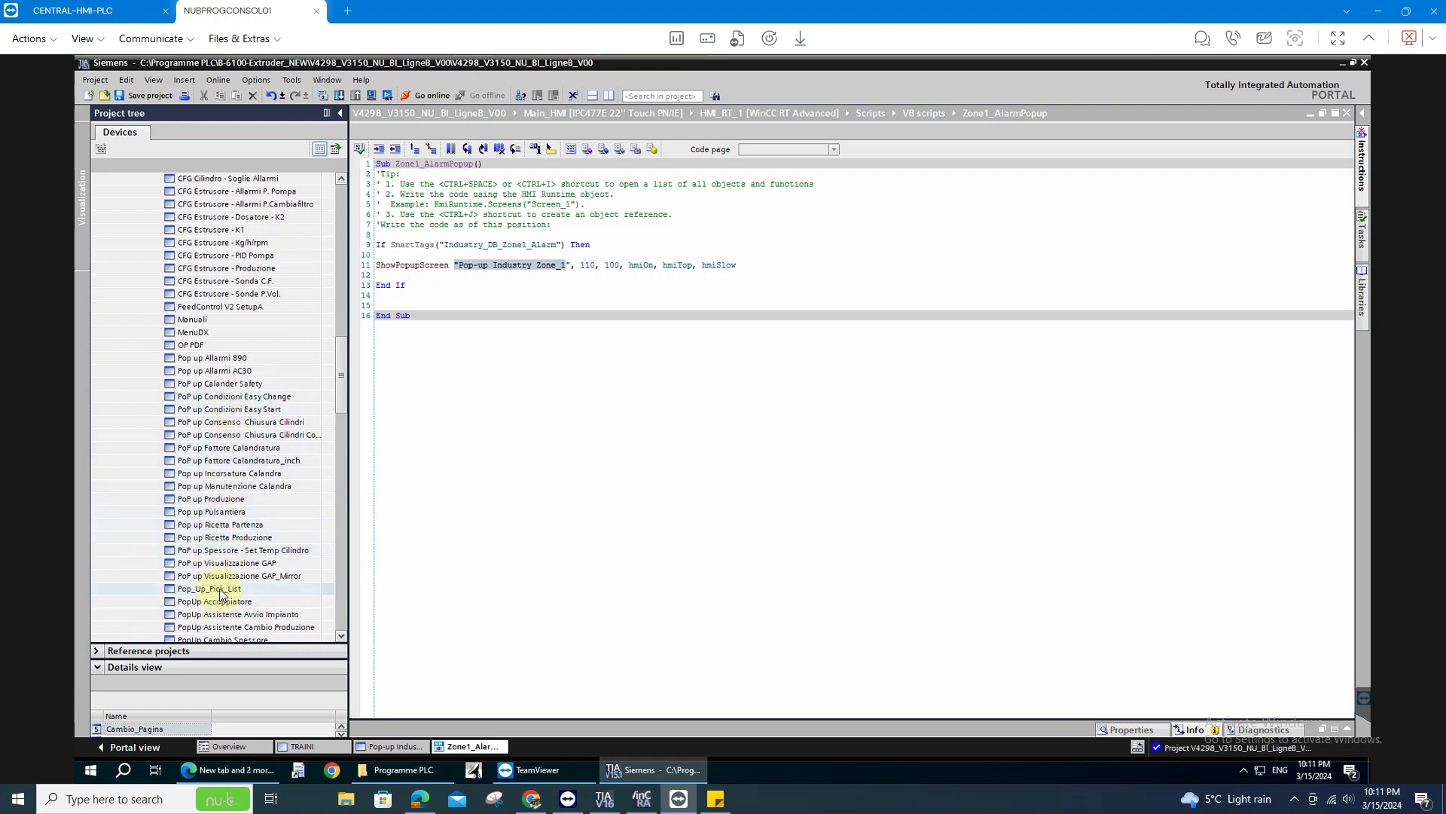
scroll(230, 520, down, 4)
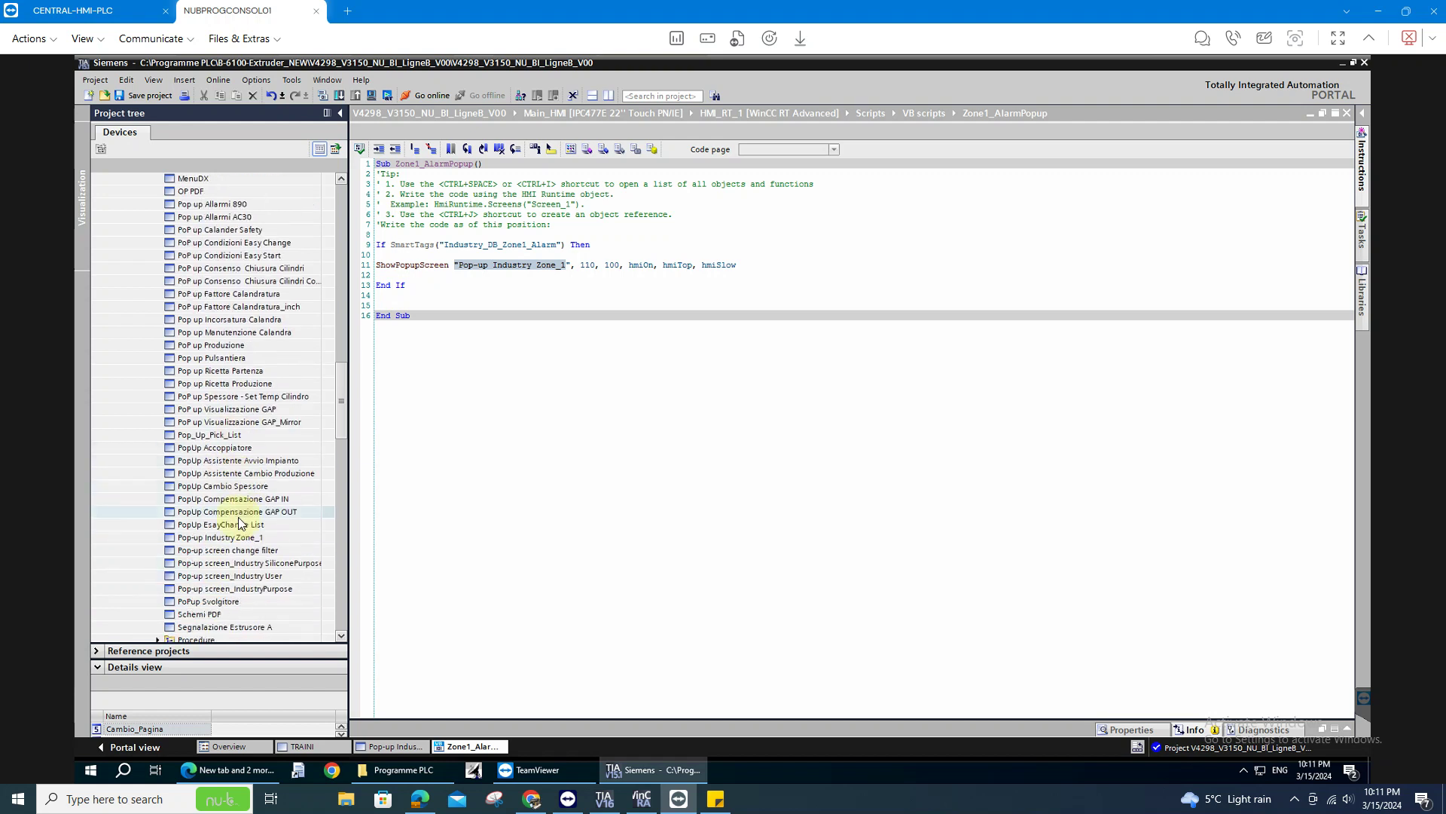
click(232, 538)
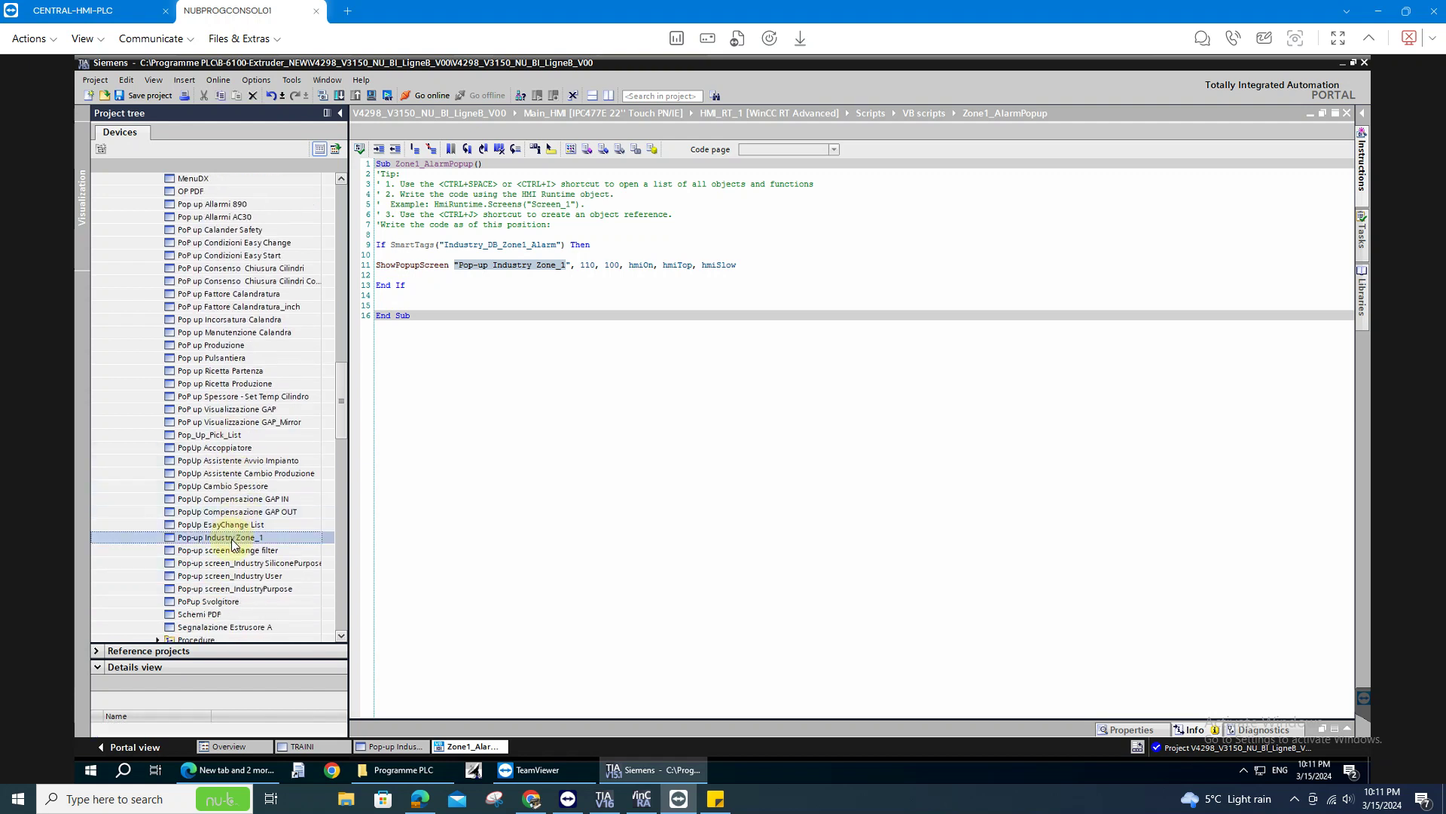
Step: Replace the quoted screen name on line 11 with Pop-up Industry Zone_1 dragged from the tree
click(558, 267)
drag(565, 265, 460, 262)
key(Delete)
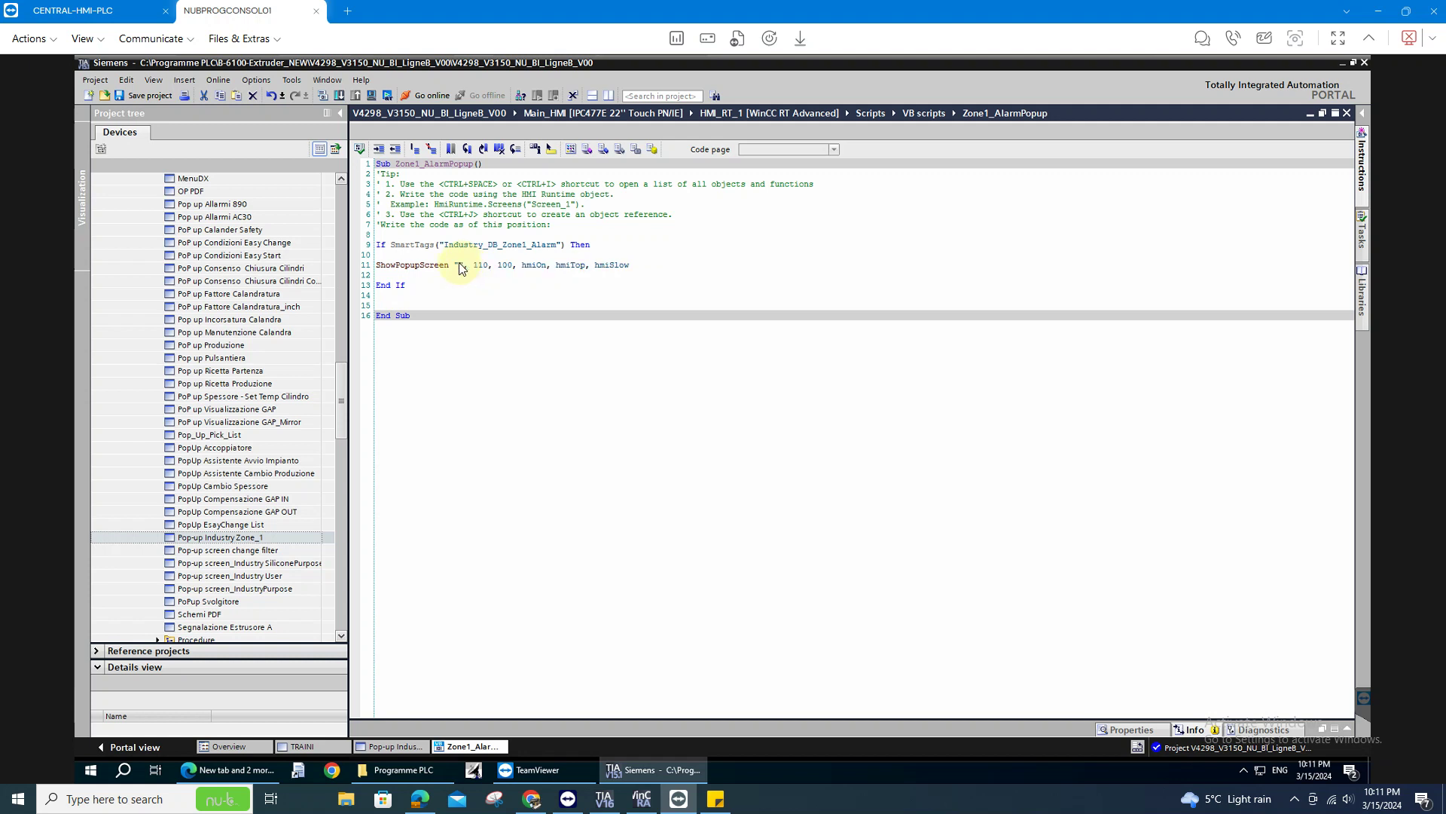
click(206, 540)
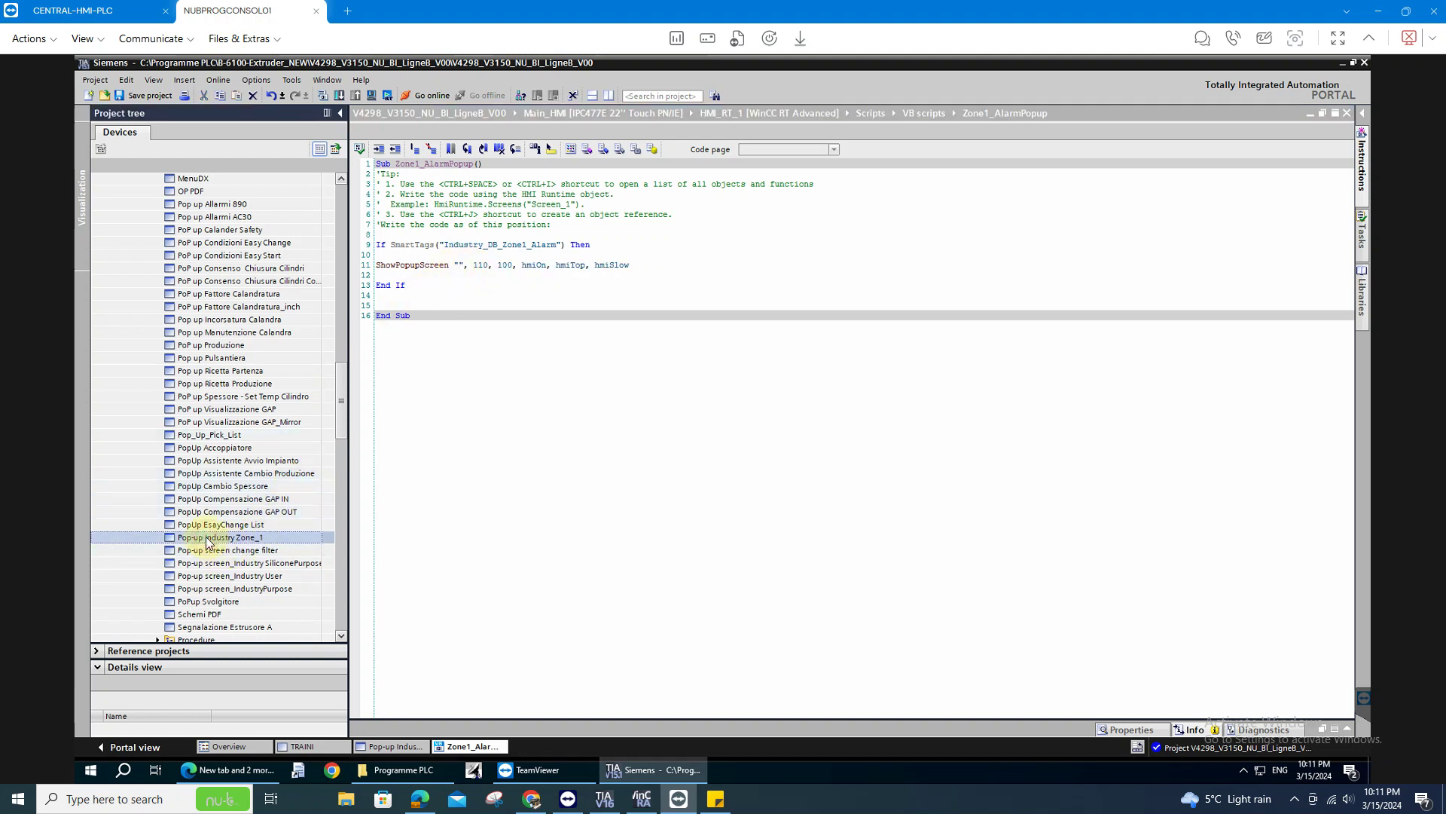
drag(206, 541, 464, 274)
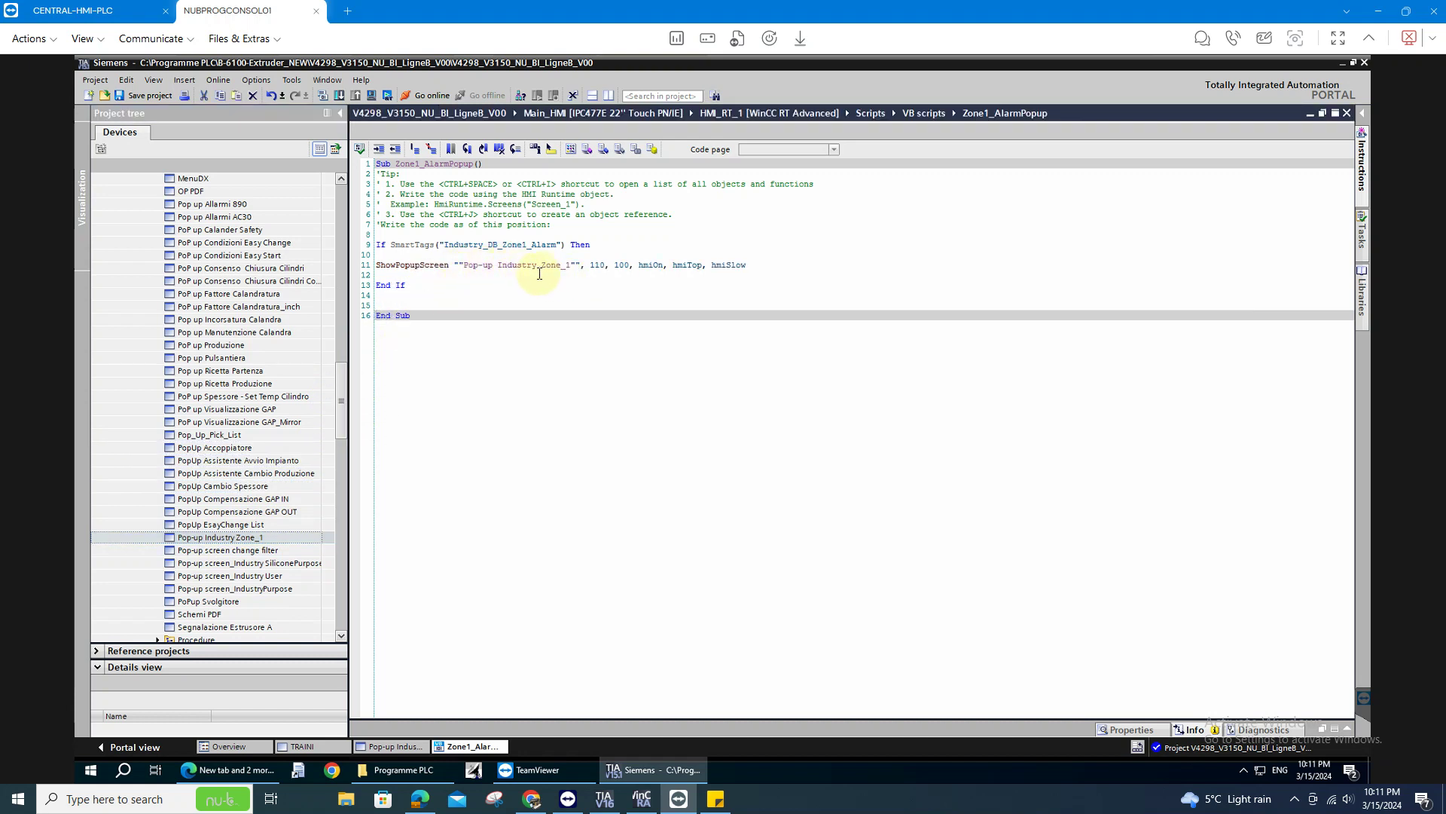
key(Delete)
click(460, 264)
key(Delete)
drag(571, 269, 461, 271)
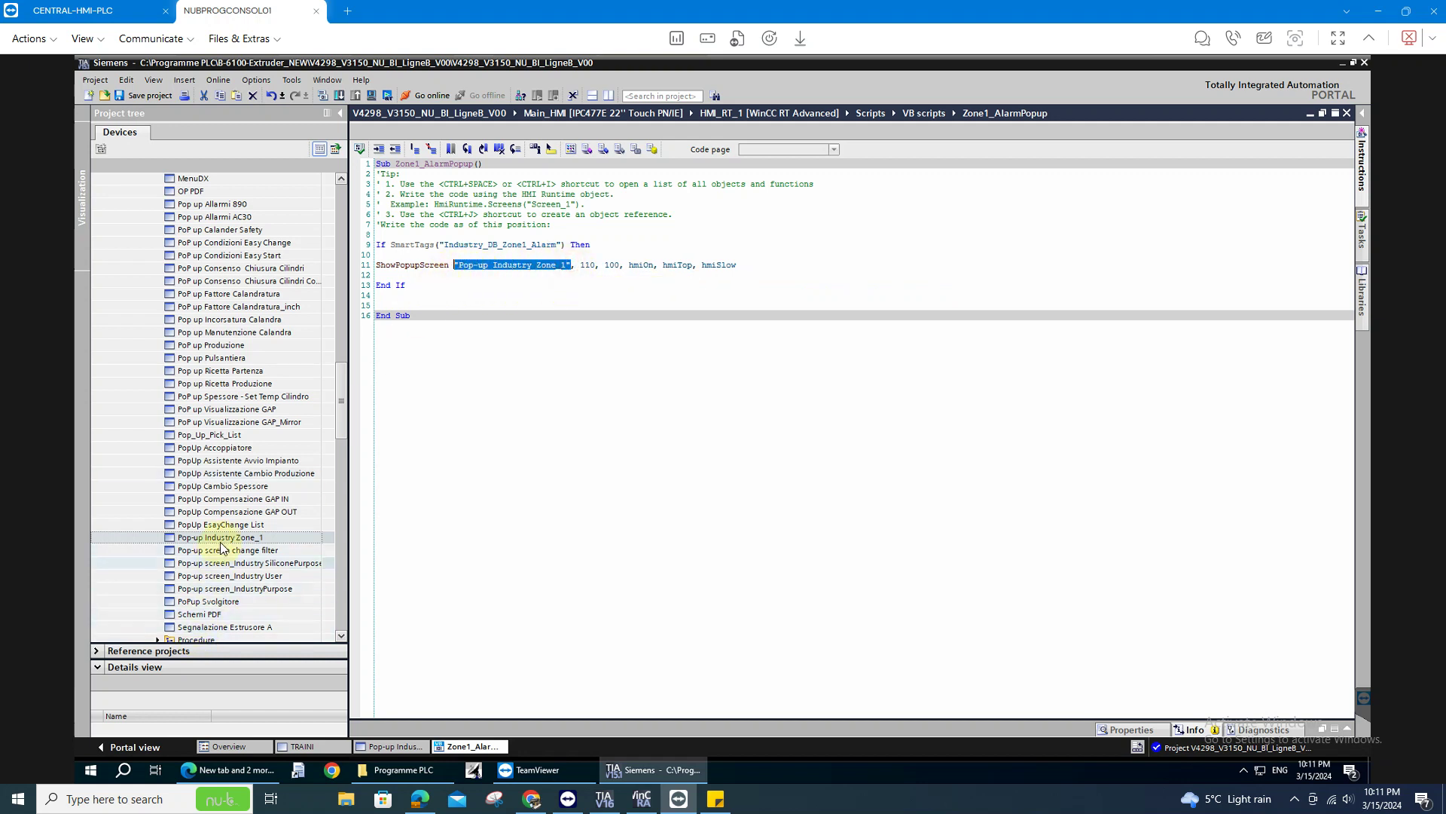
key(Delete)
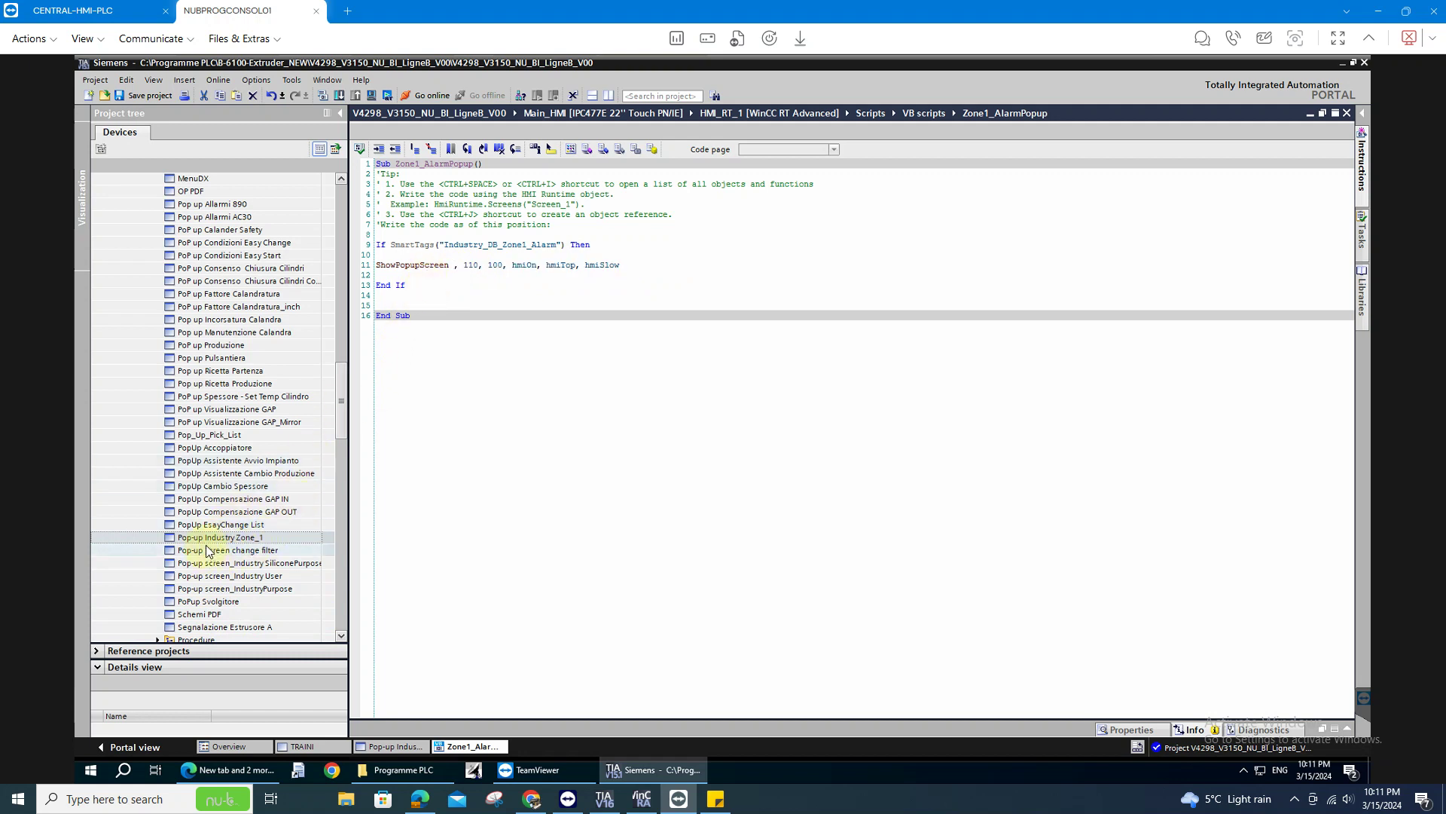
drag(204, 542, 456, 269)
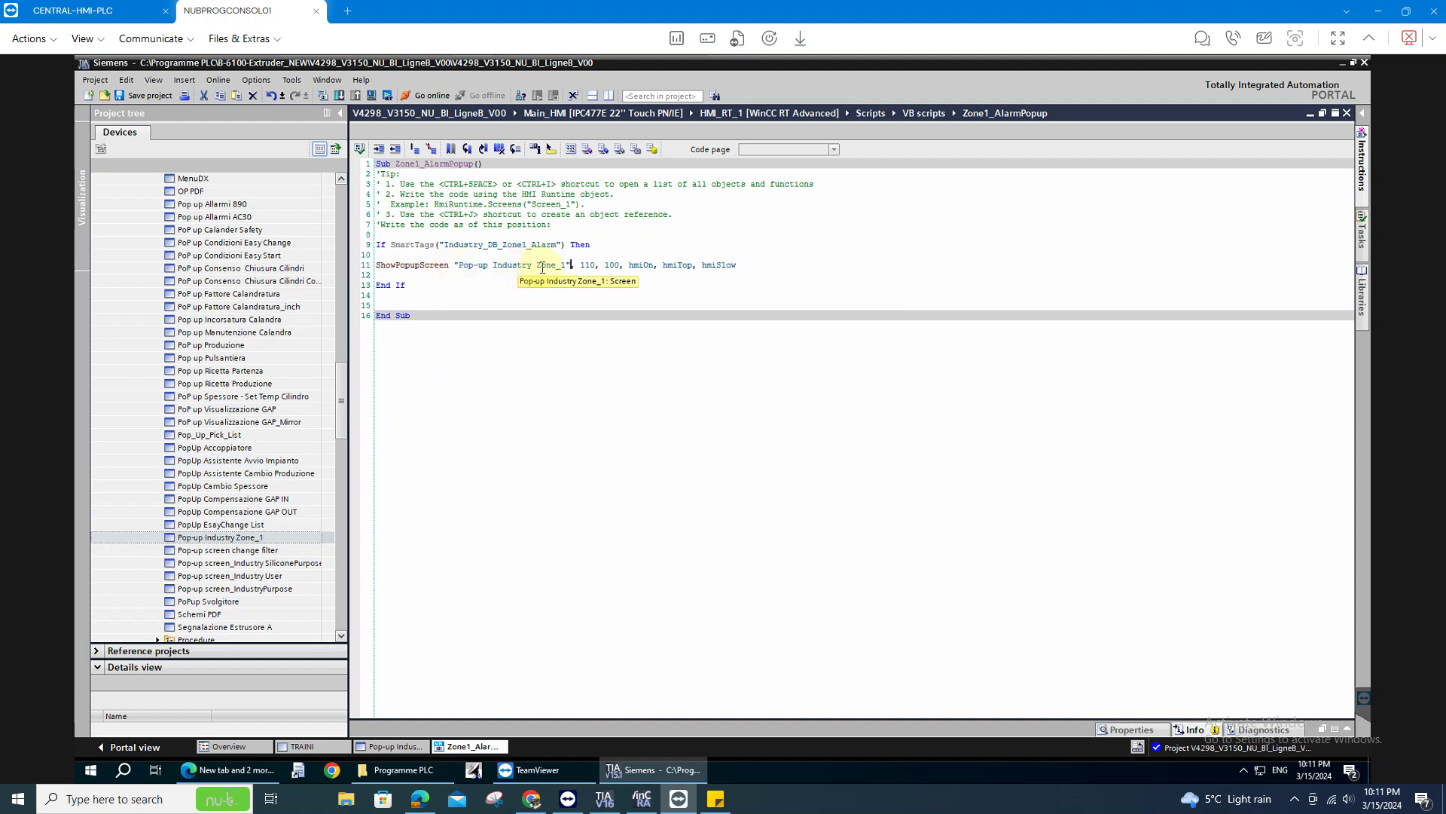
Step: Check the call's remaining arguments: position 110, 100 and hmiOn, hmiTop, hmiSlow
click(580, 268)
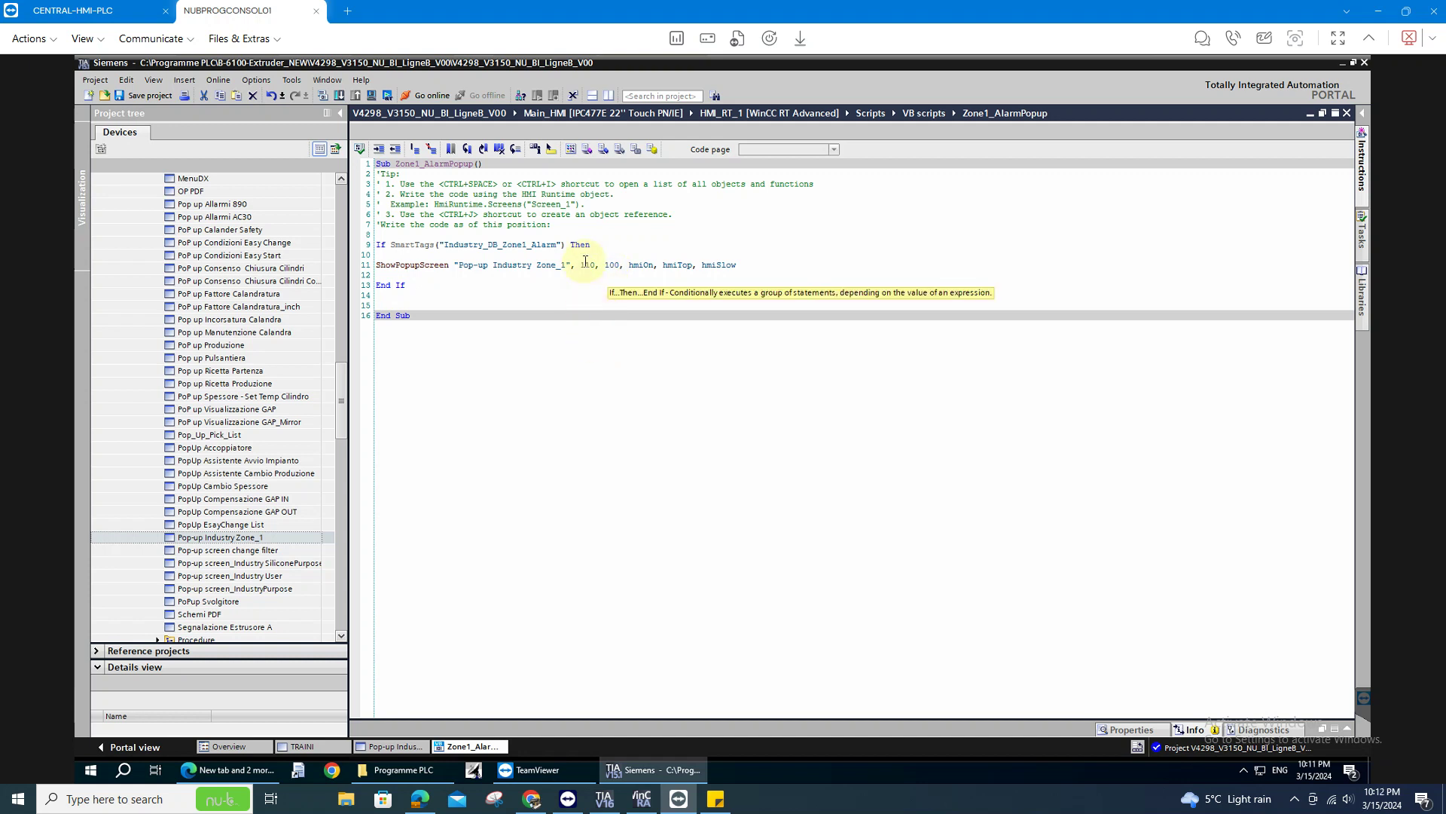
double_click(587, 266)
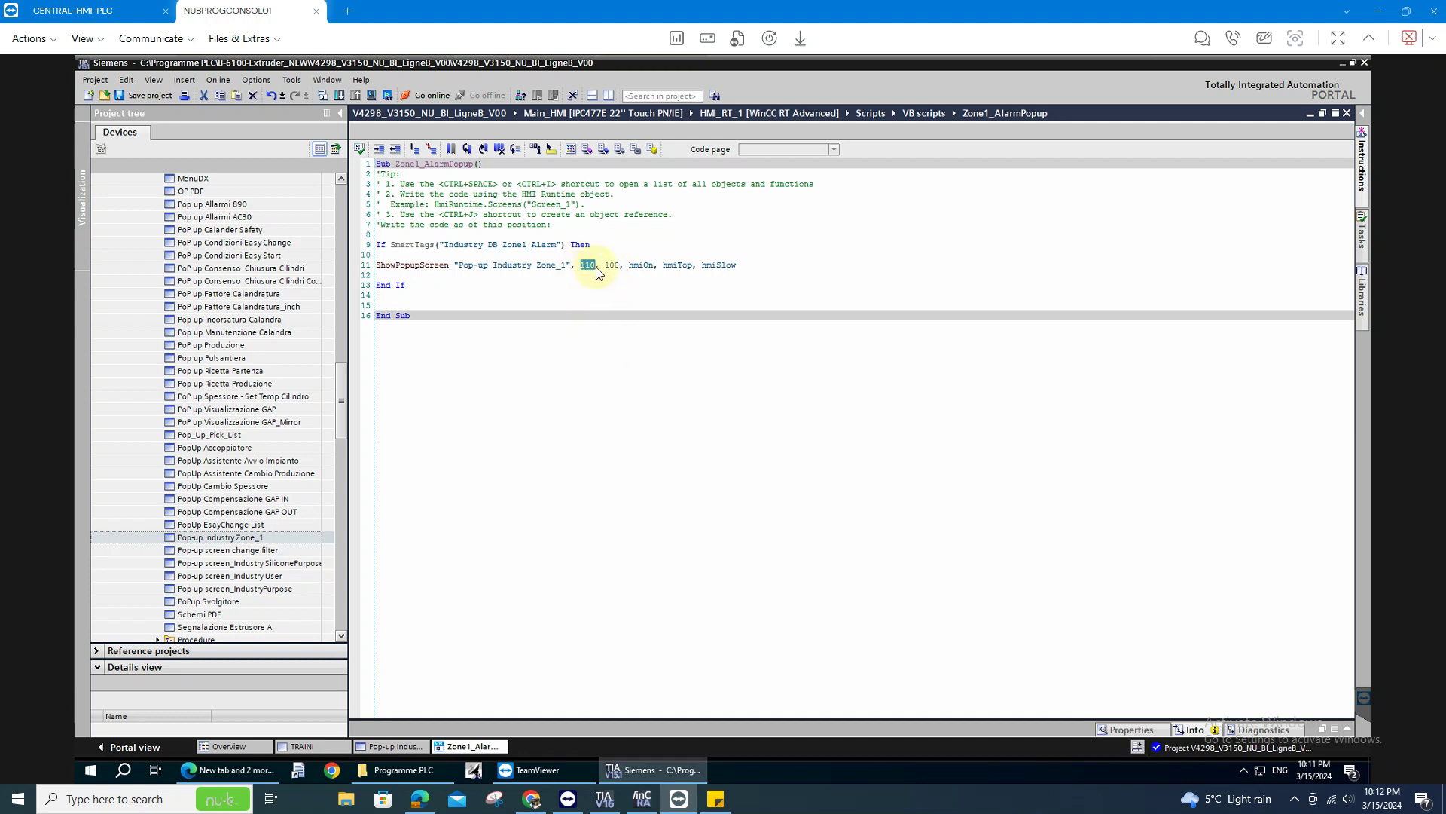
click(612, 266)
drag(630, 265, 740, 265)
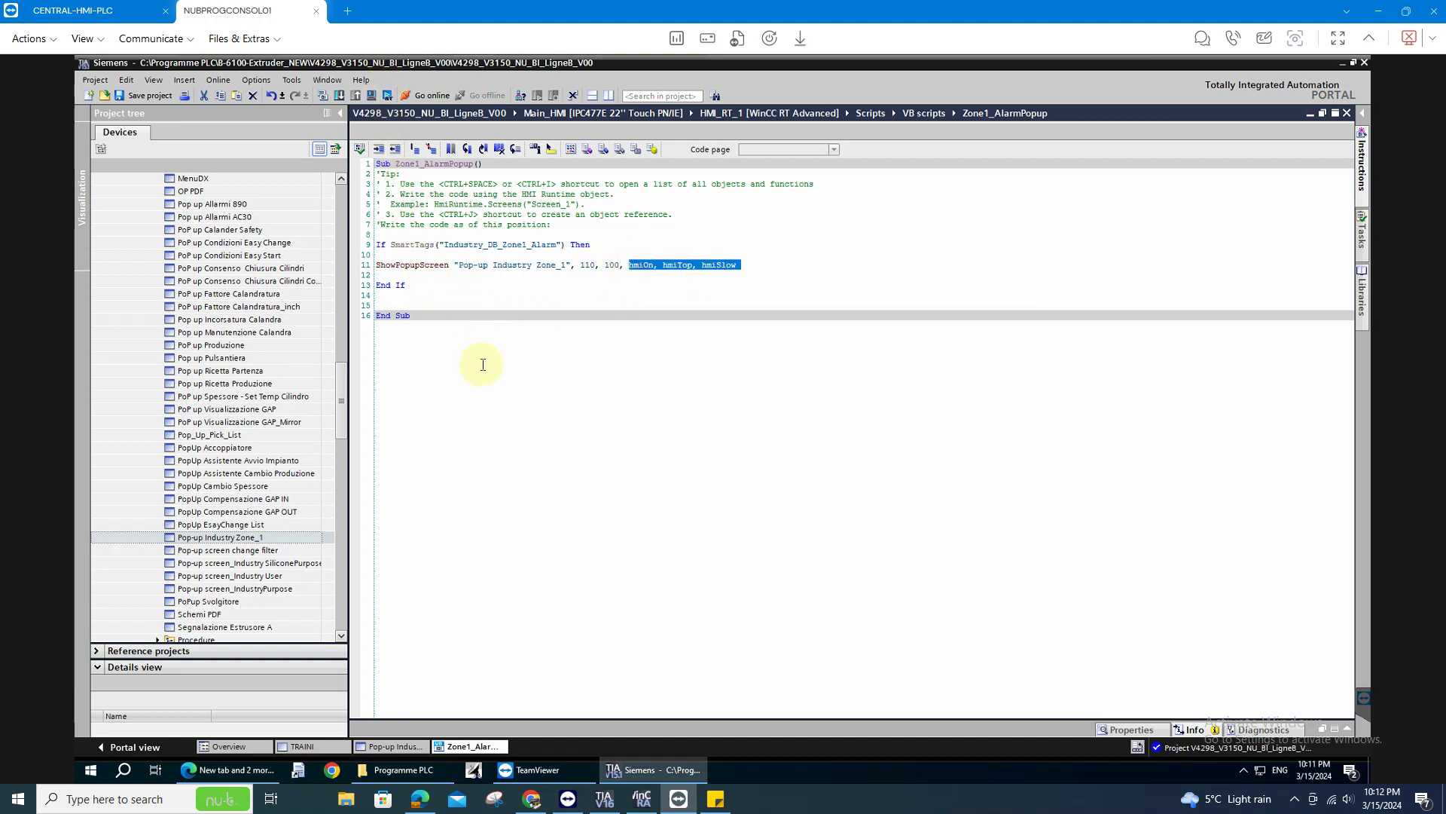
click(497, 416)
drag(344, 421, 334, 476)
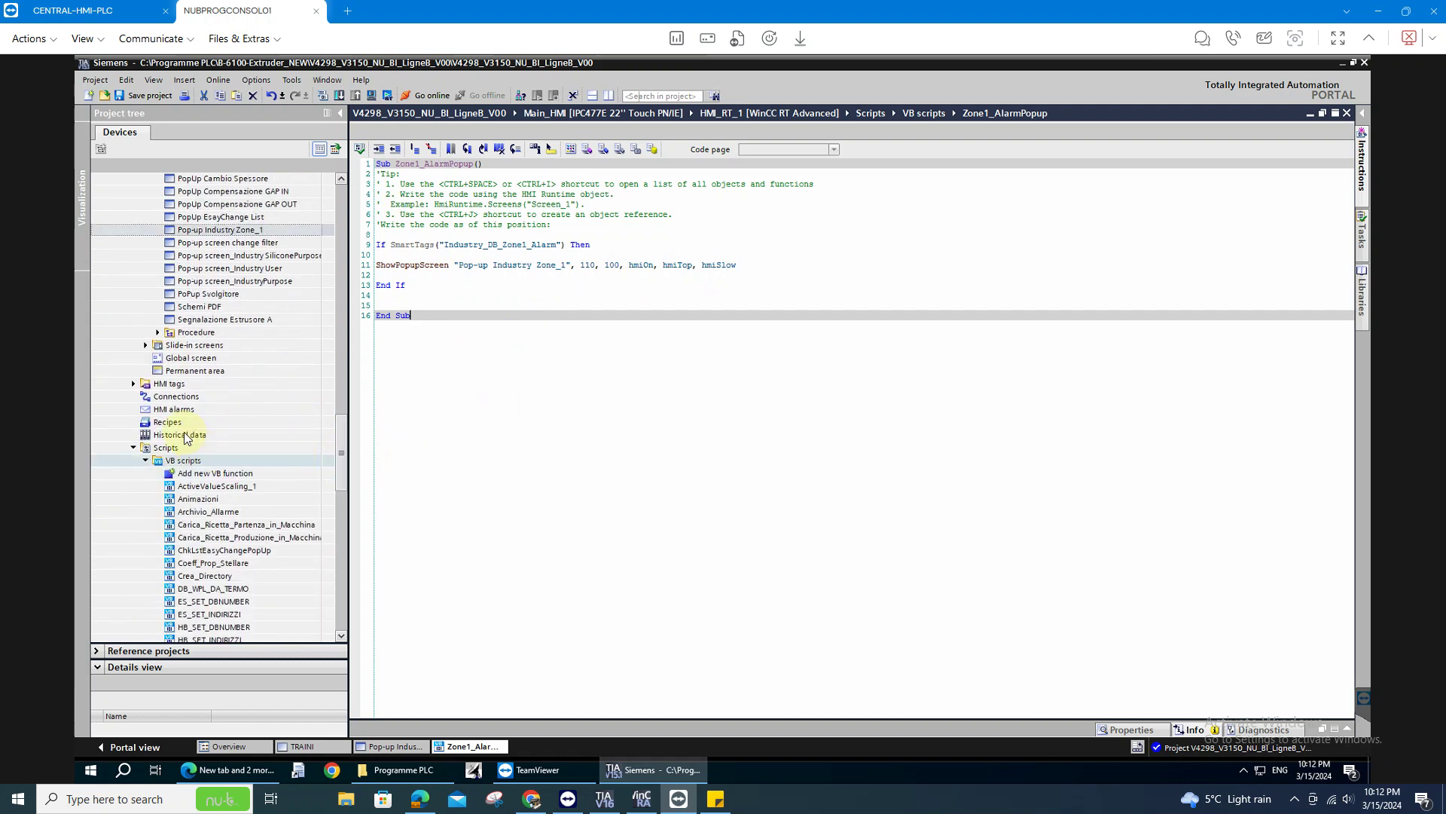
Step: Open the full HMI tags table and scroll to the end of the list
click(139, 383)
double_click(147, 386)
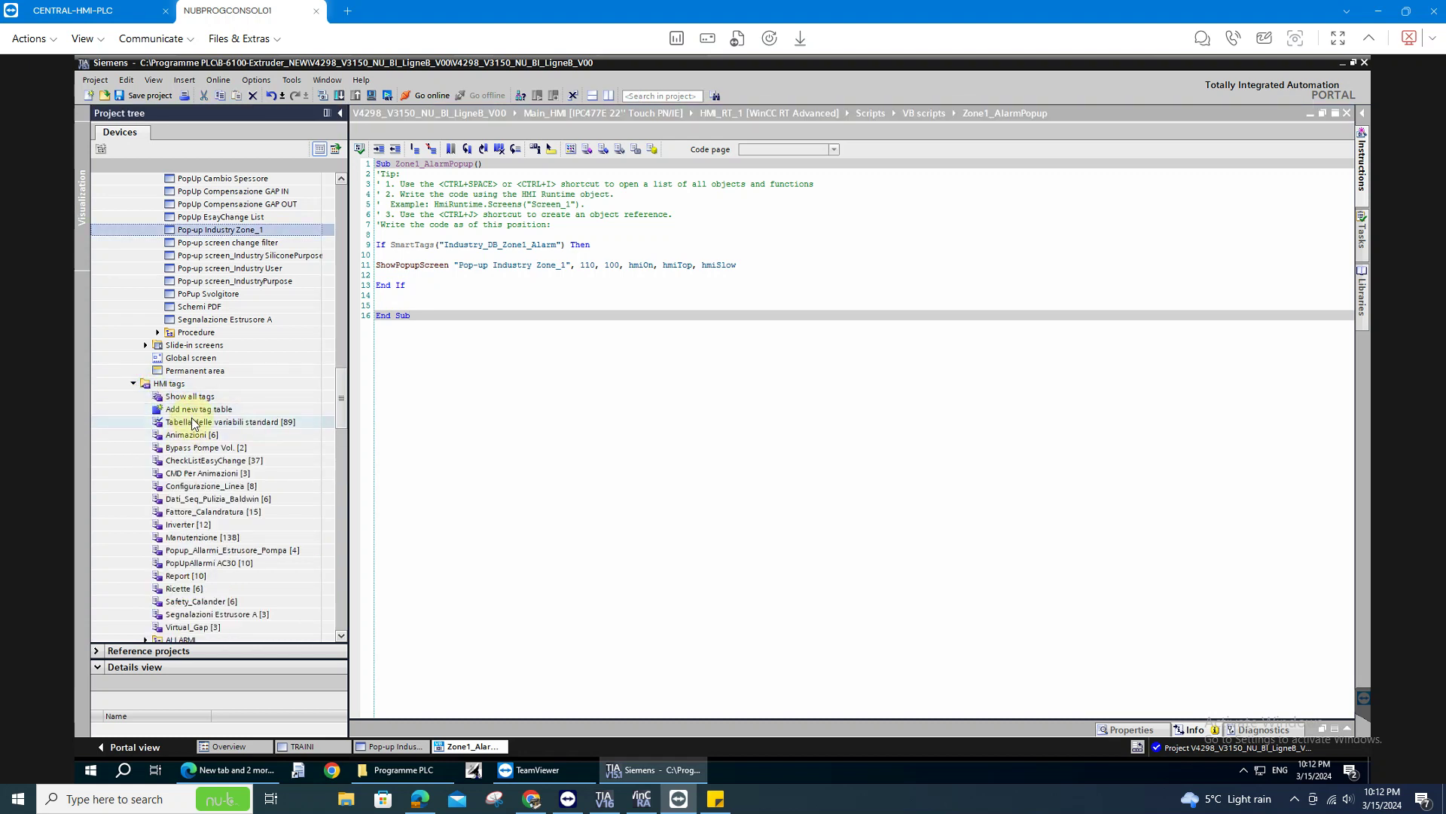
double_click(188, 398)
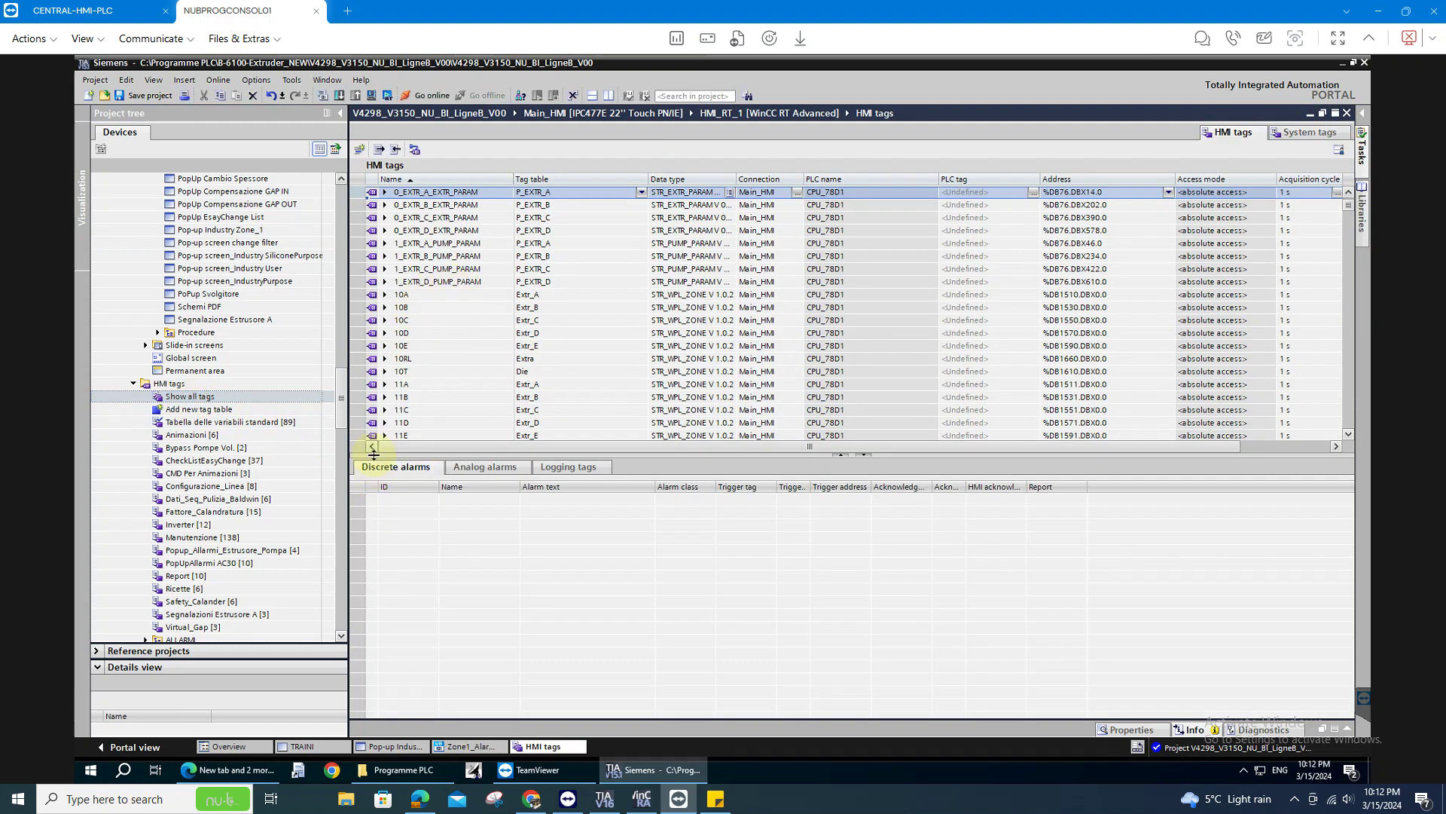
scroll(582, 392, down, 15)
scroll(1066, 226, down, 10)
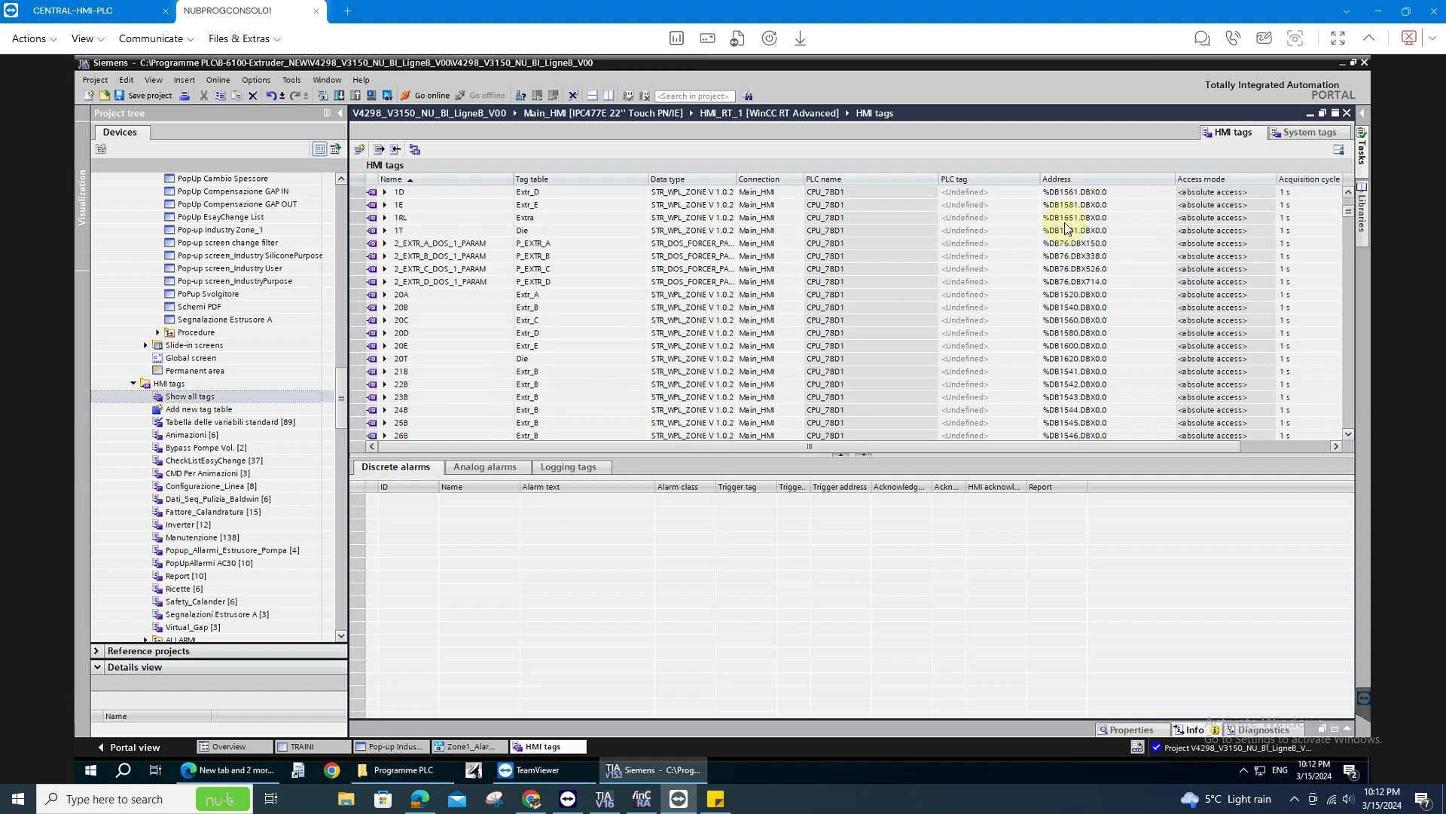
scroll(1345, 241, down, 20)
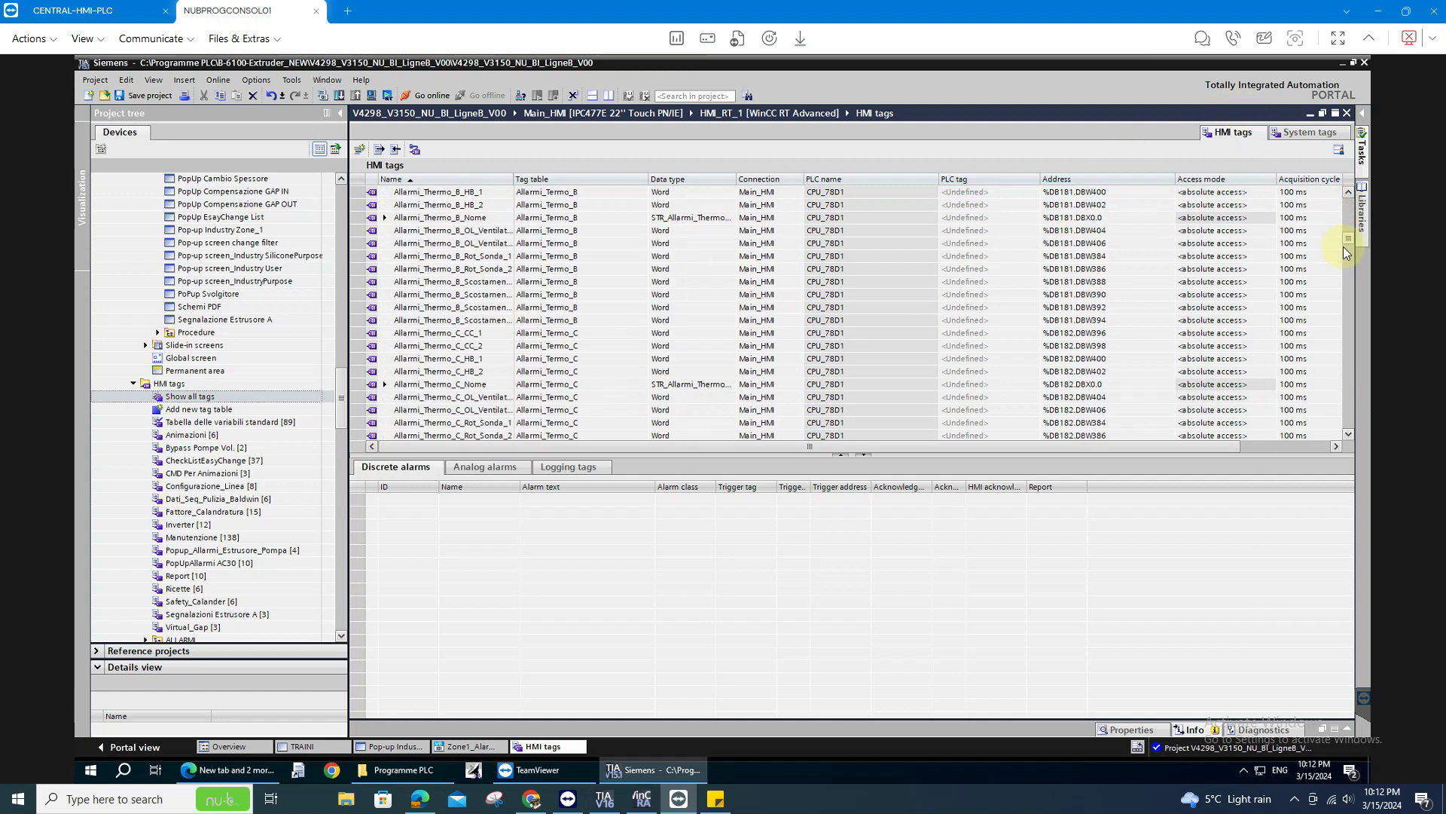
scroll(1337, 318, down, 20)
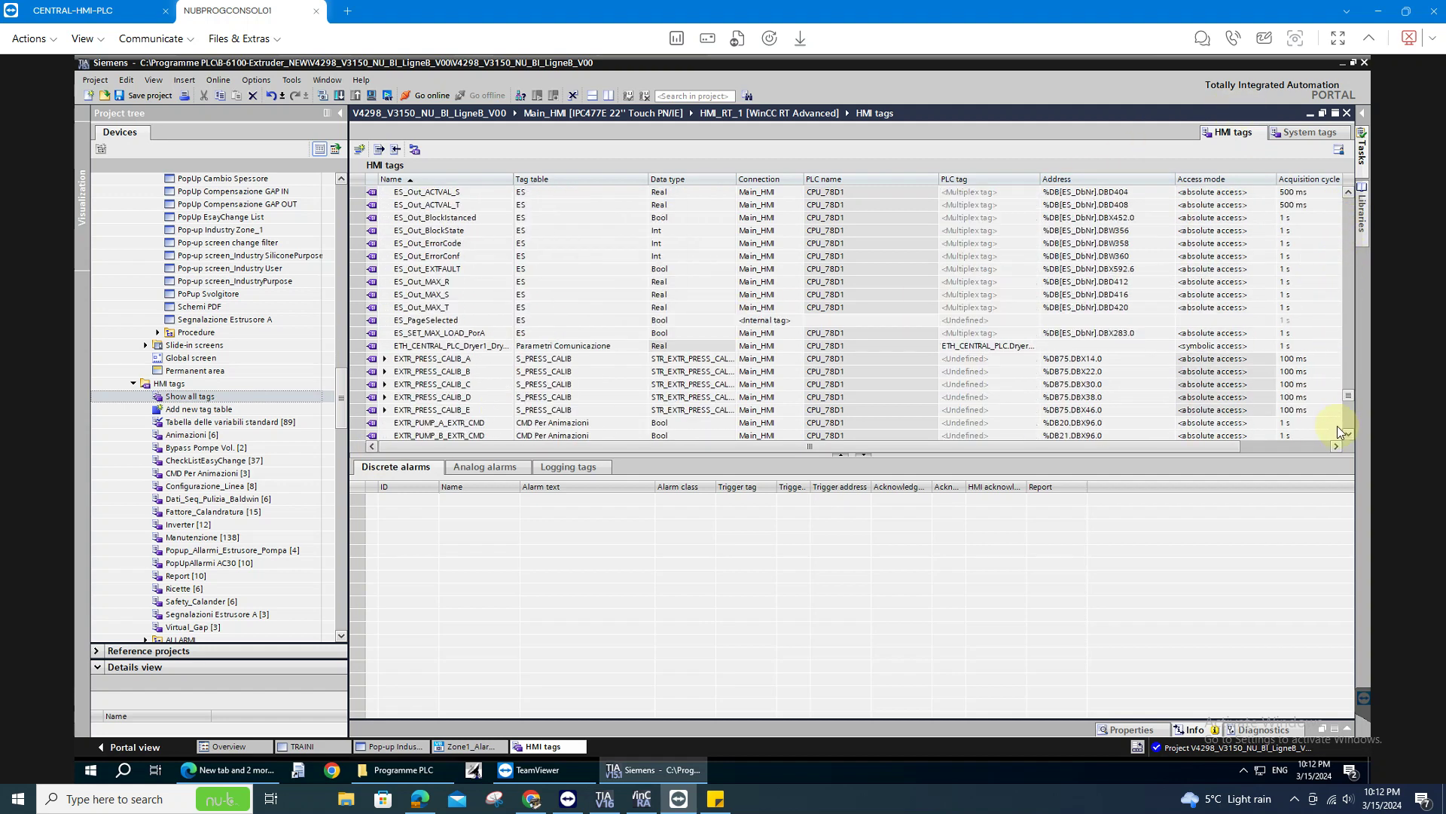
Step: Add a Zone0 Cooling Valve_1 tag, leave its PLC tag undefined, then delete the row
click(409, 271)
click(436, 269)
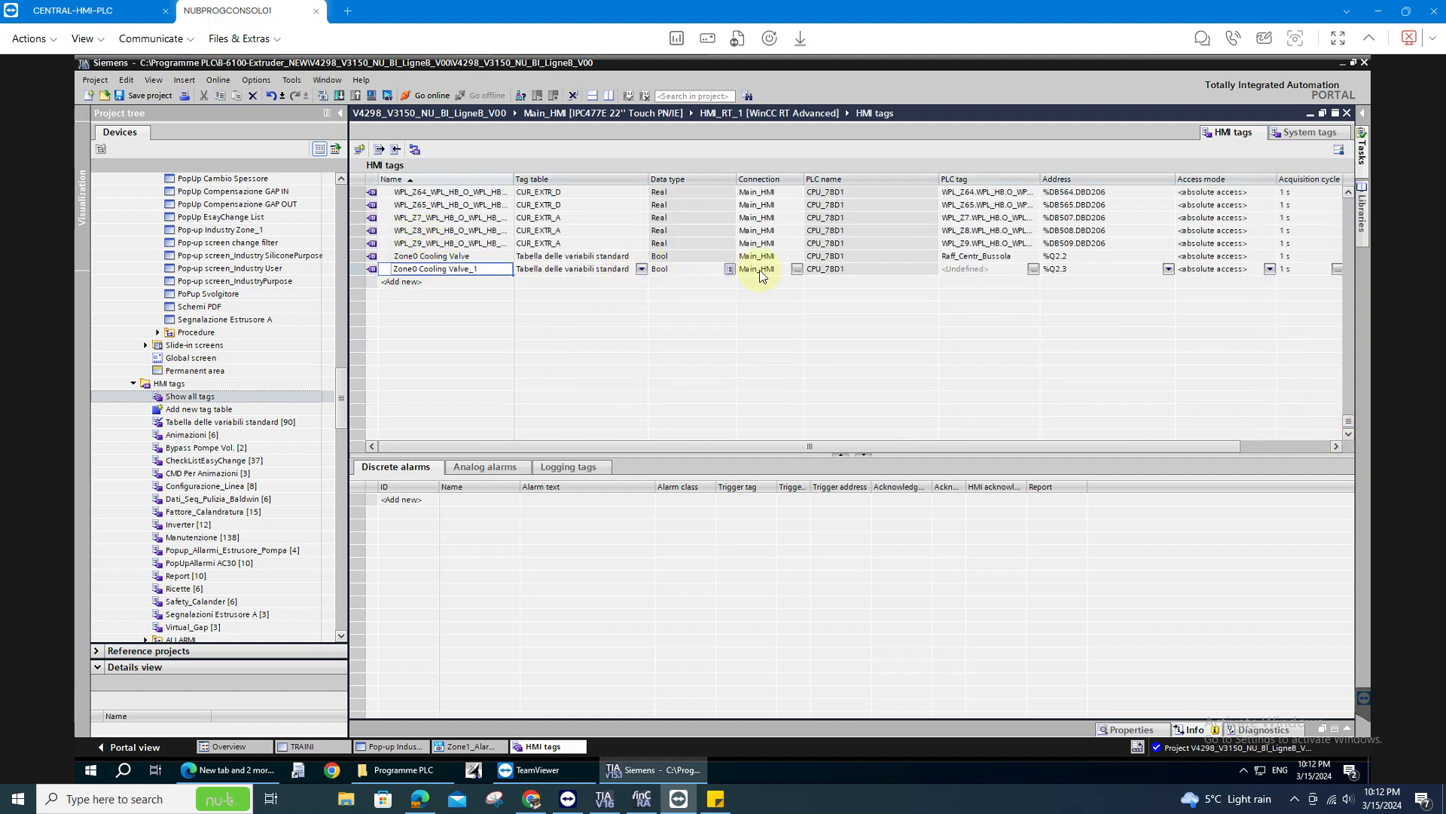
click(1035, 271)
click(1034, 270)
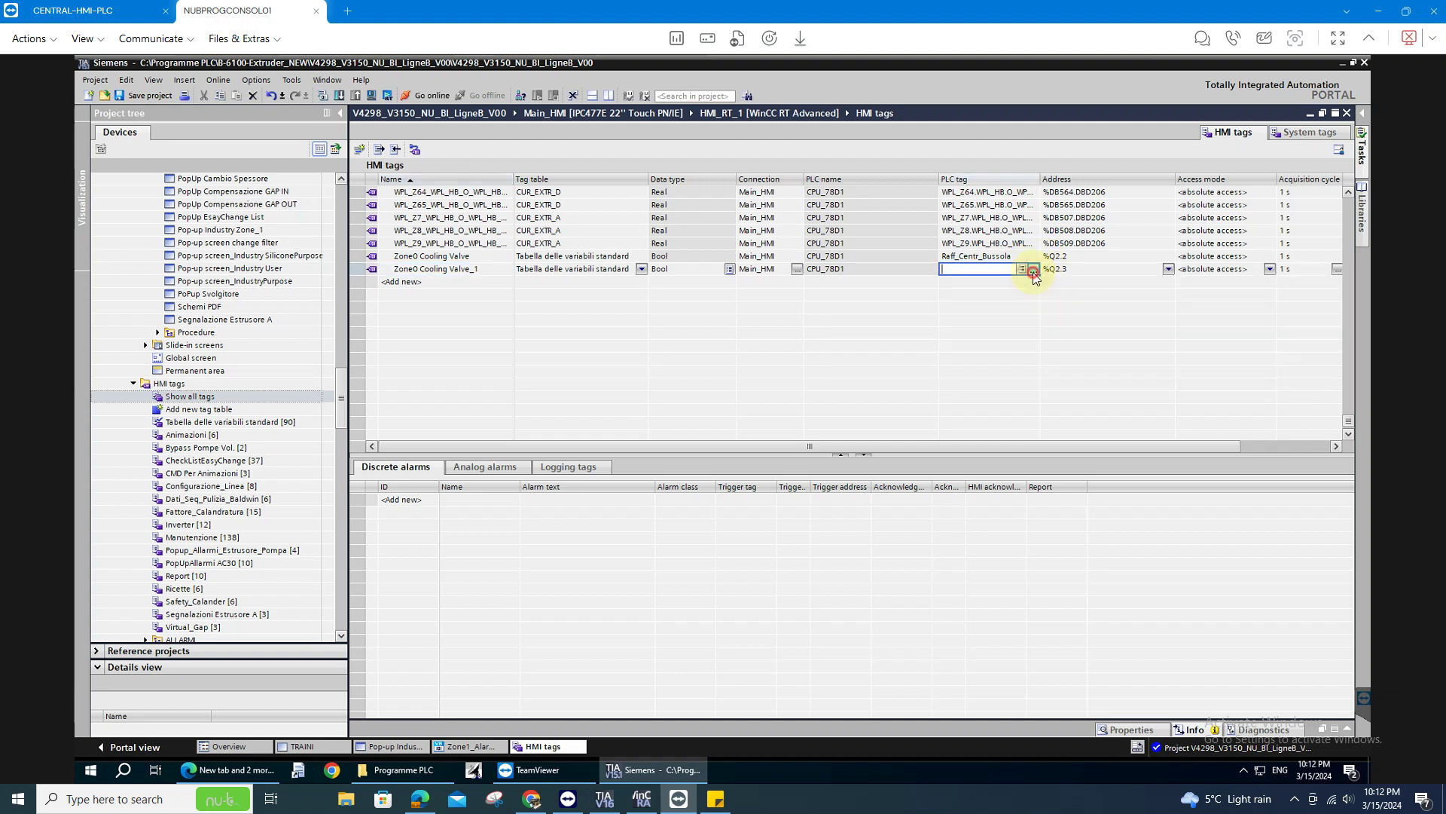
click(864, 317)
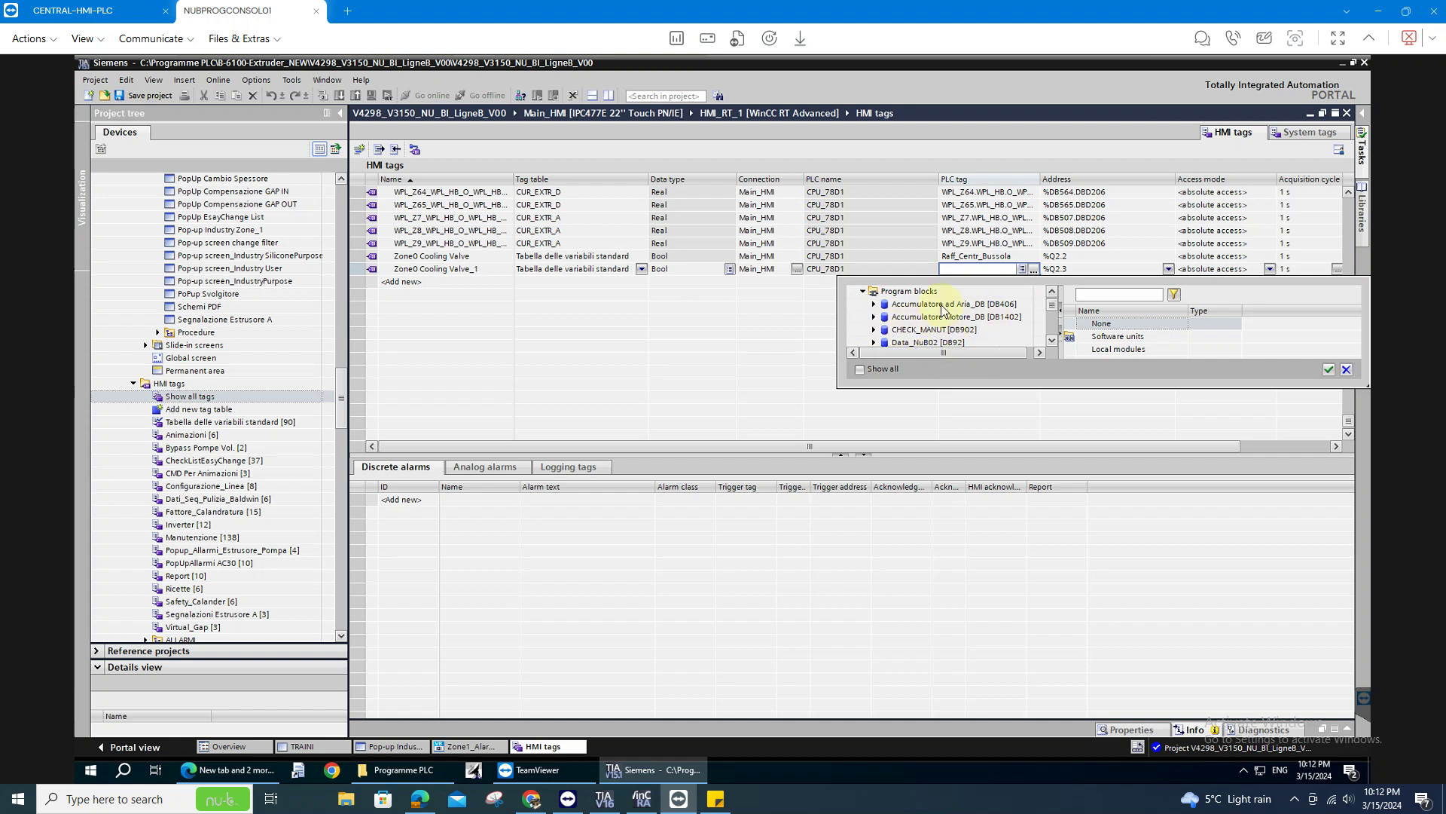
click(592, 368)
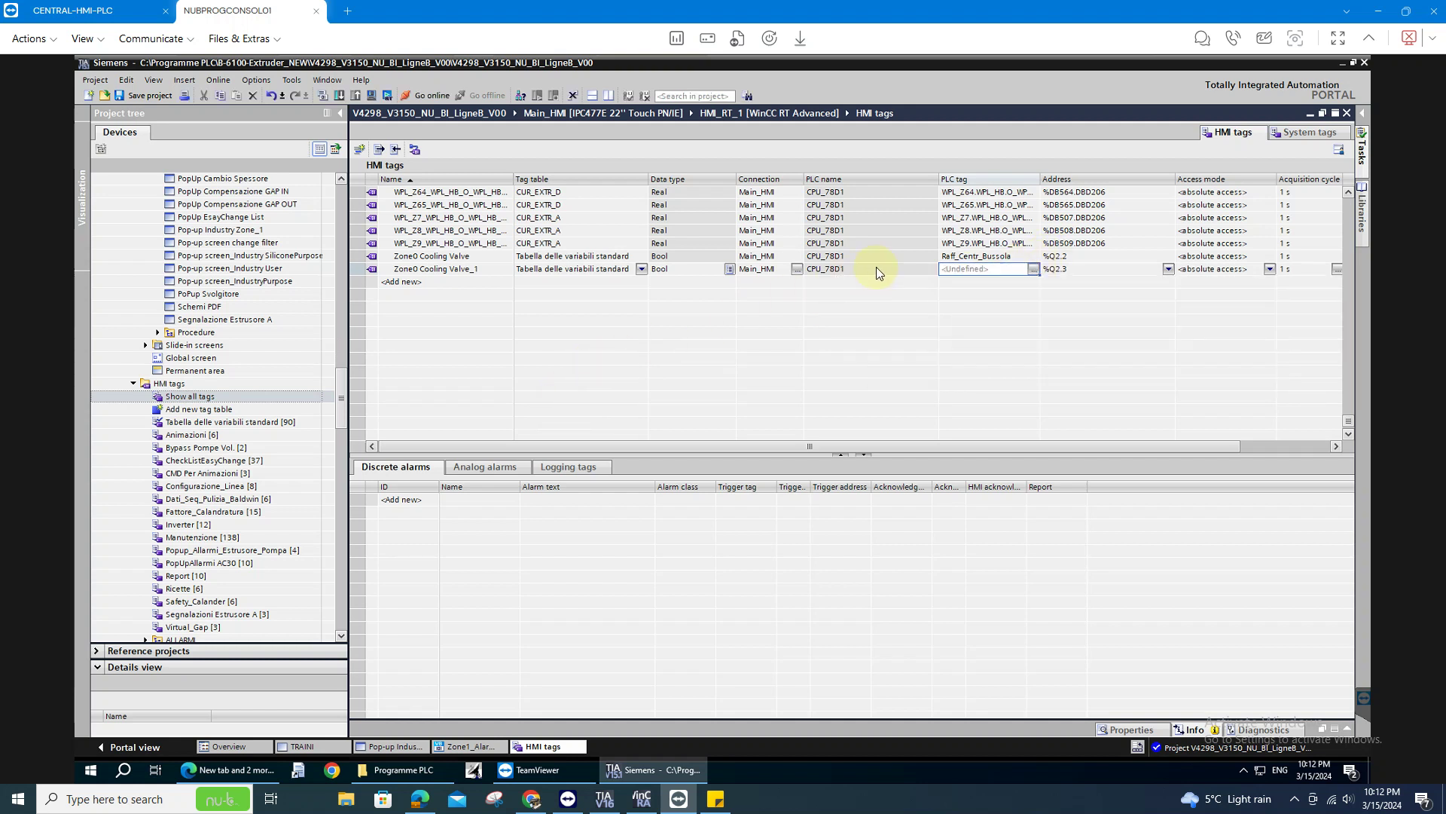
click(351, 269)
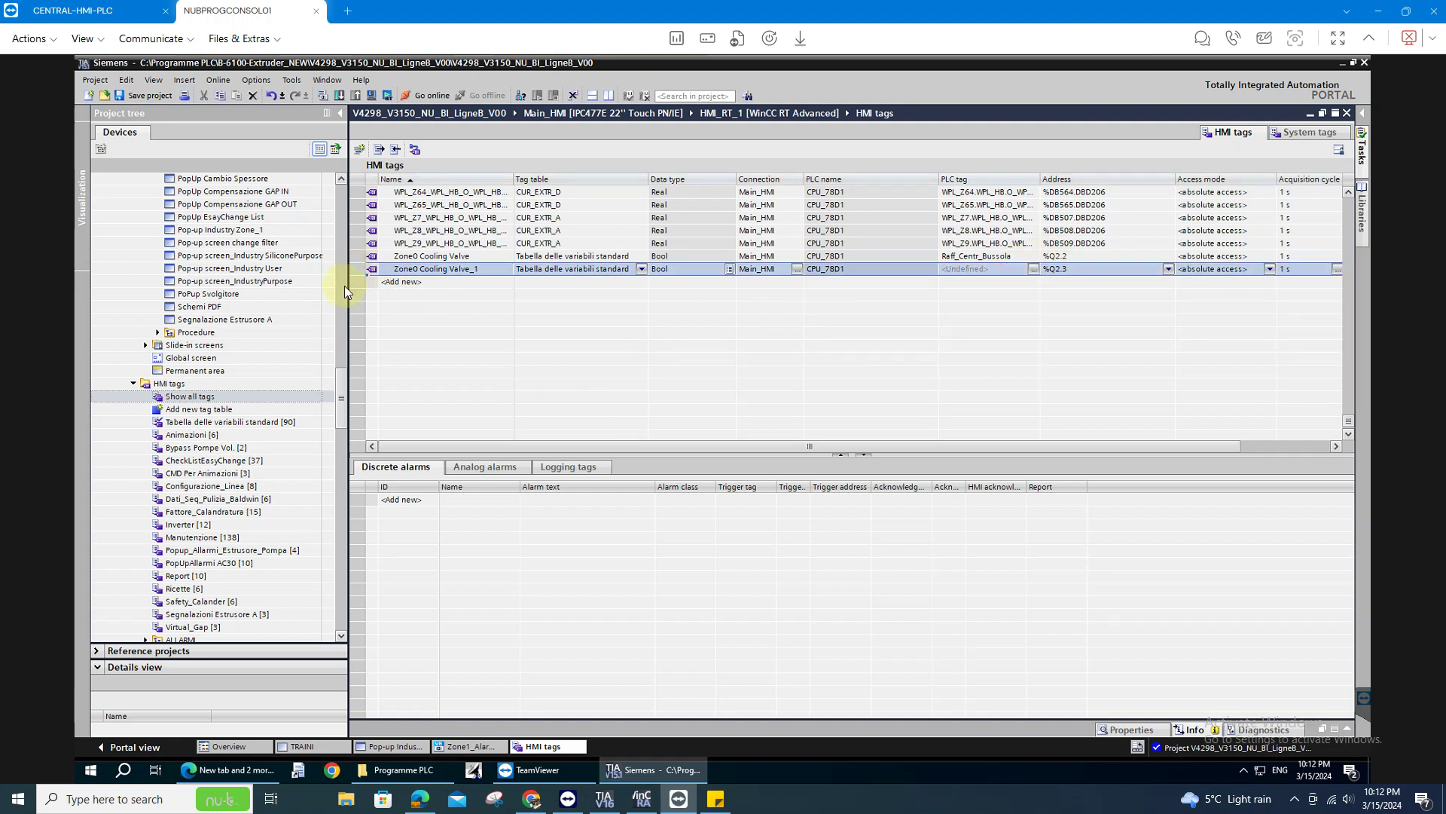
key(Delete)
Step: Scroll up the HMI tags table and select the Industry_DB_Zone1_Alarm Bool tag
scroll(485, 313, up, 10)
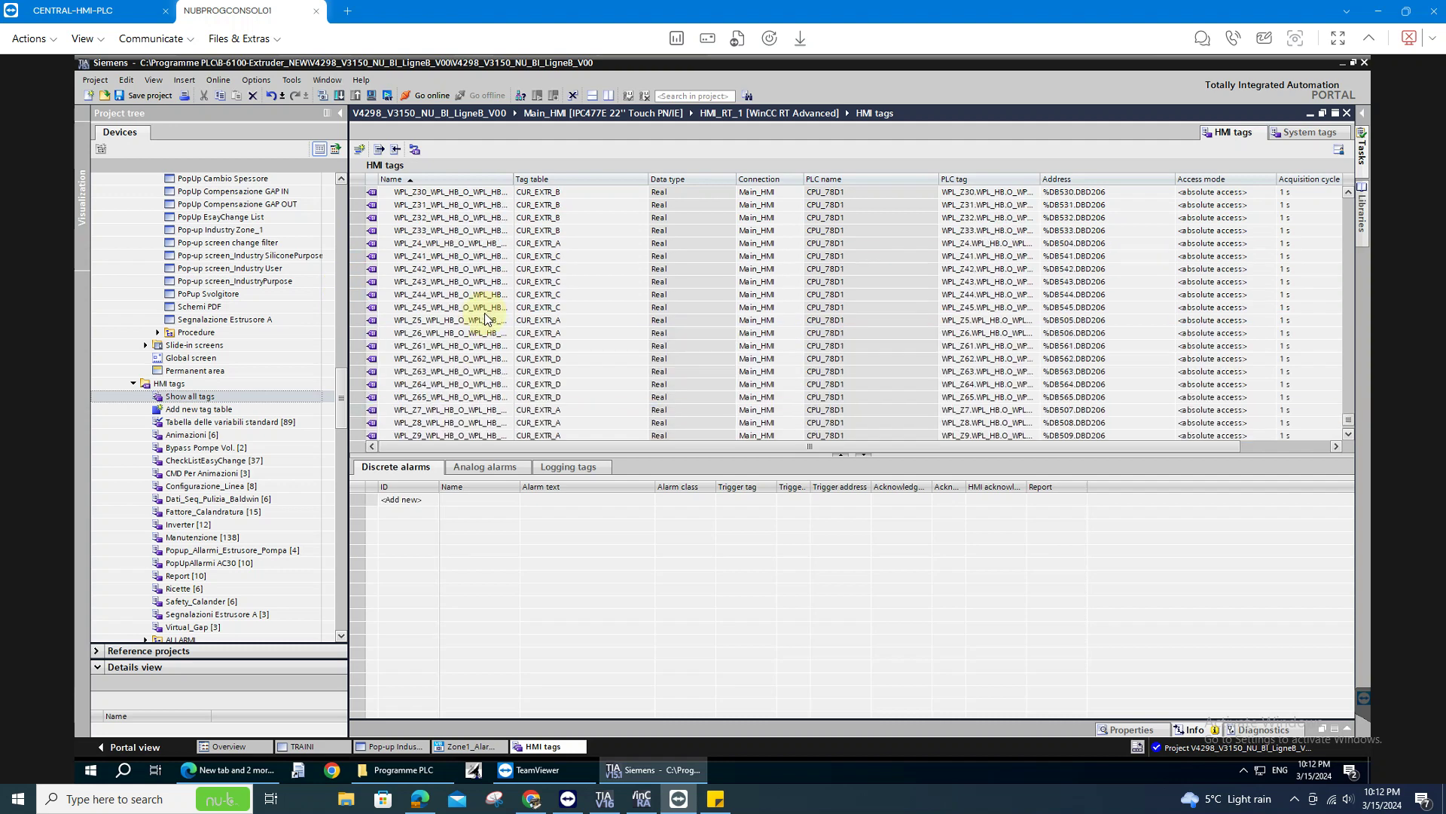
scroll(690, 254, up, 8)
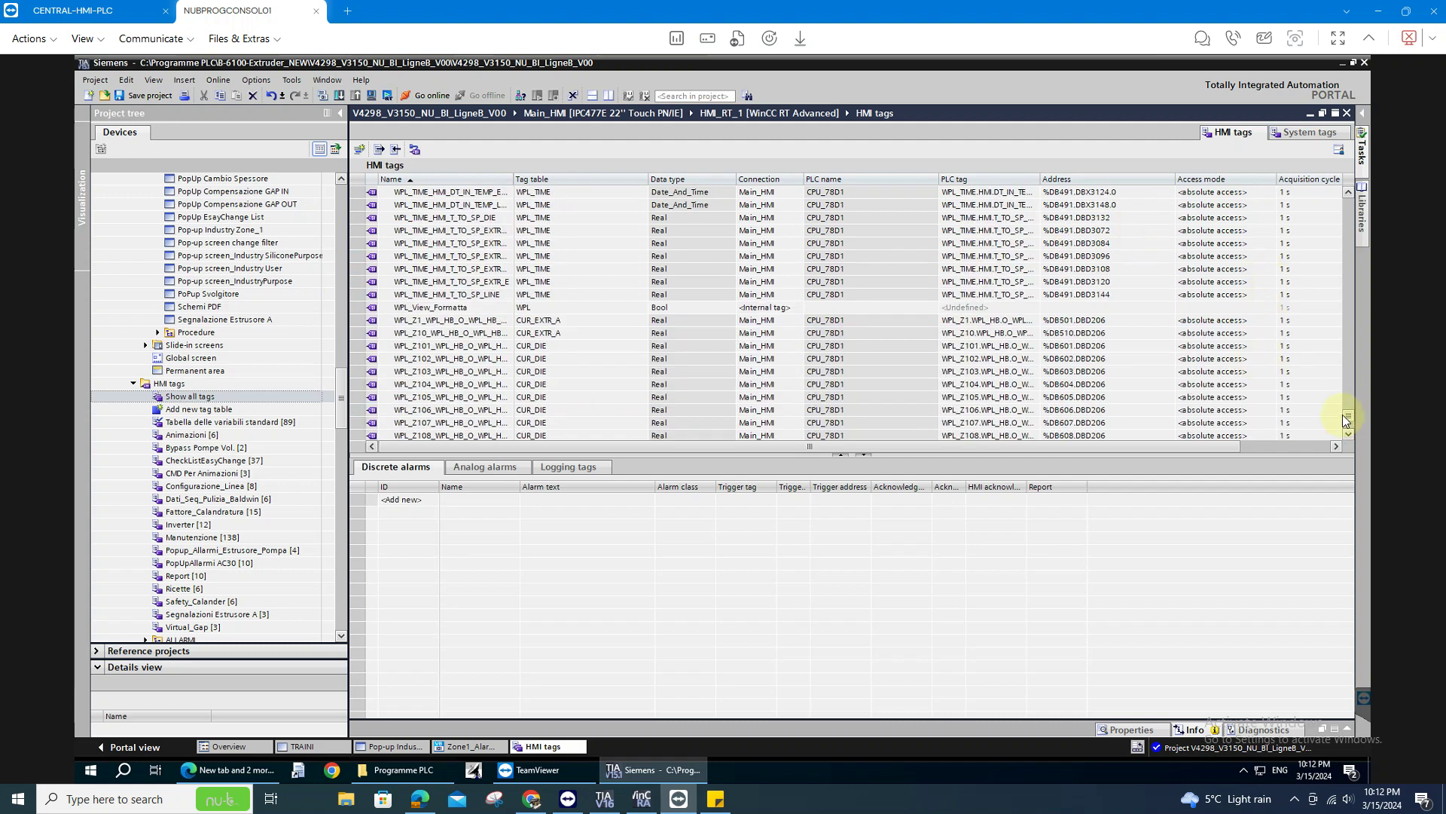
drag(1347, 419, 1352, 349)
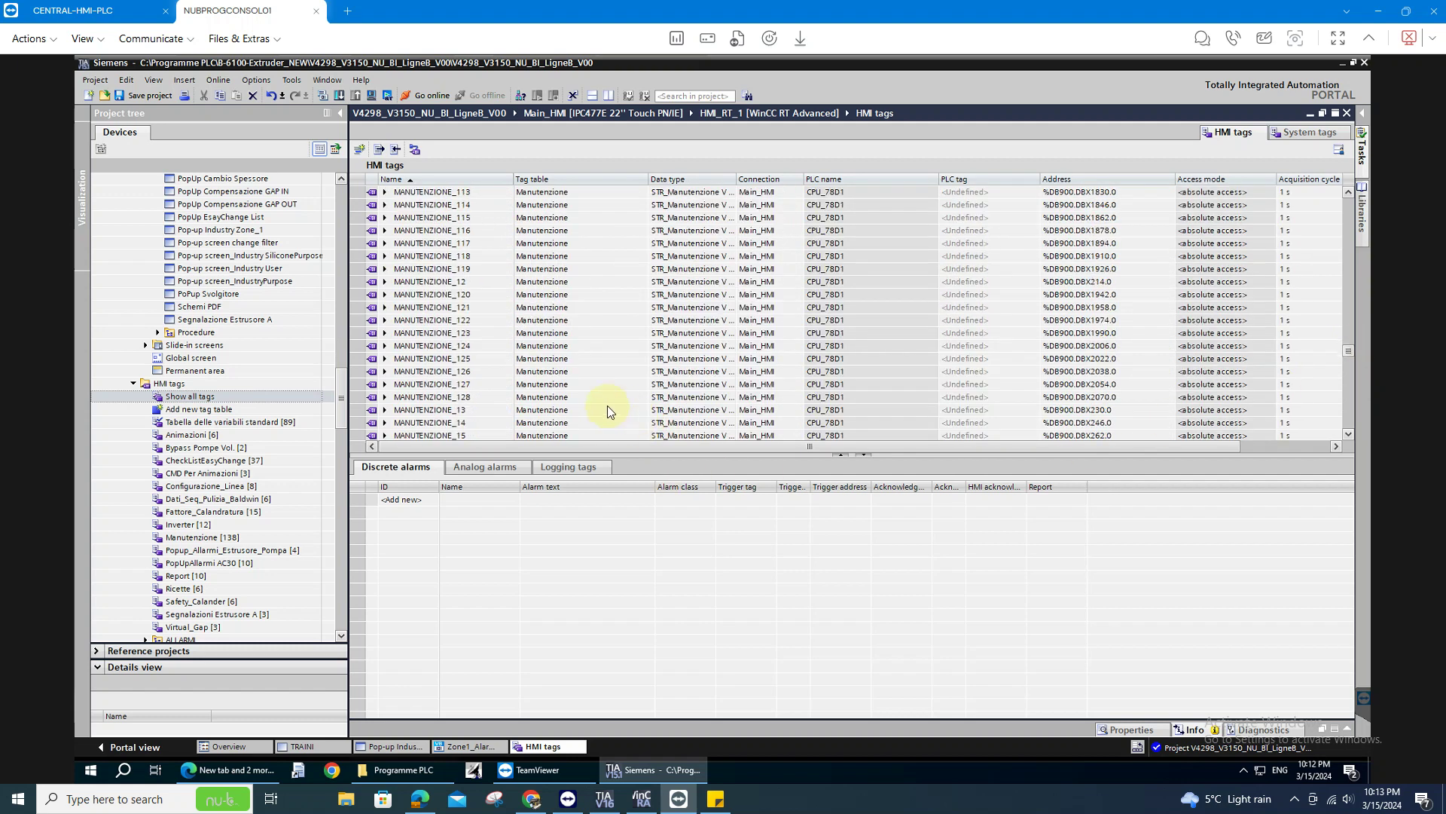
scroll(1316, 242, up, 9)
scroll(1348, 286, up, 10)
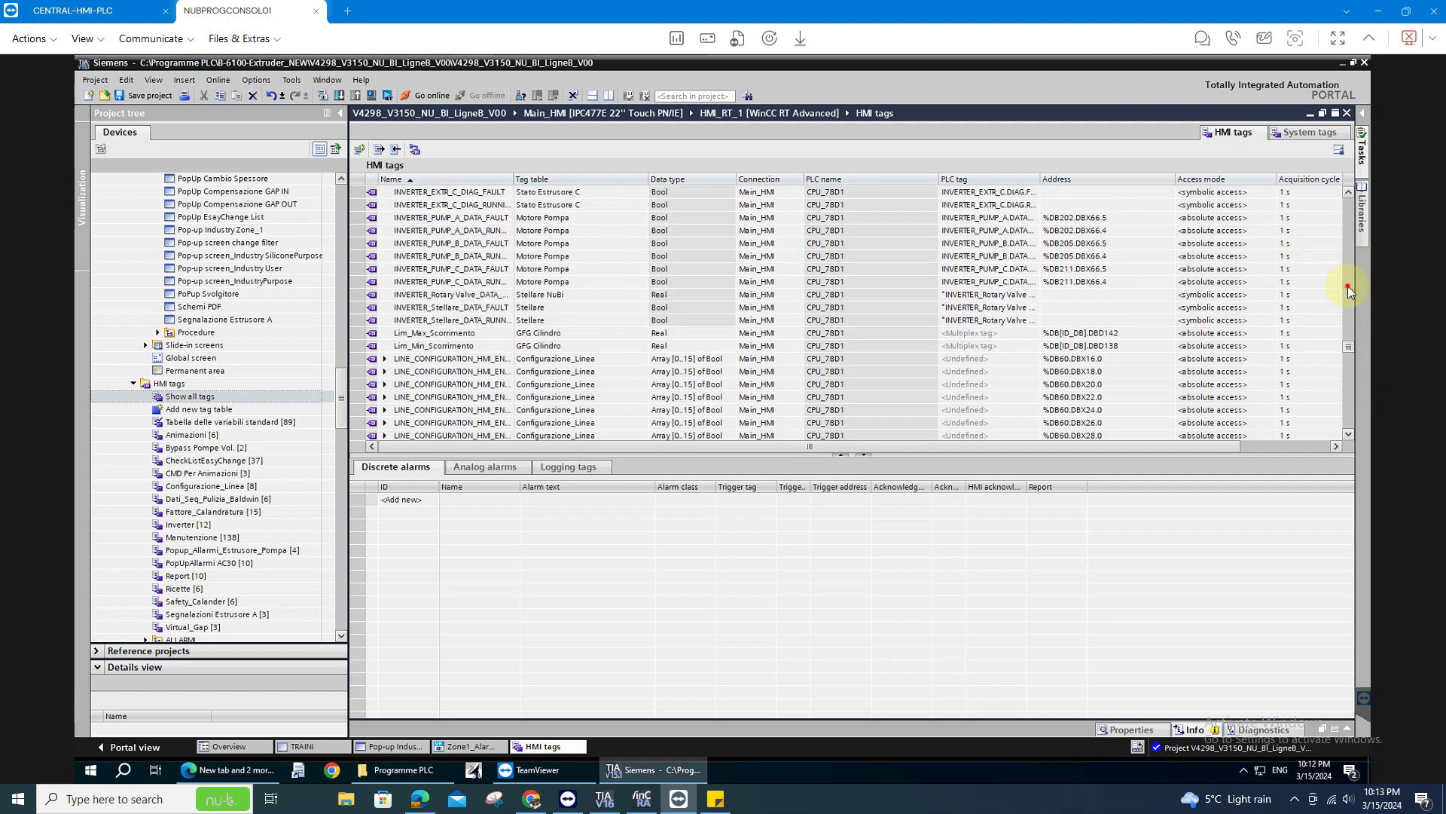
scroll(1348, 286, up, 6)
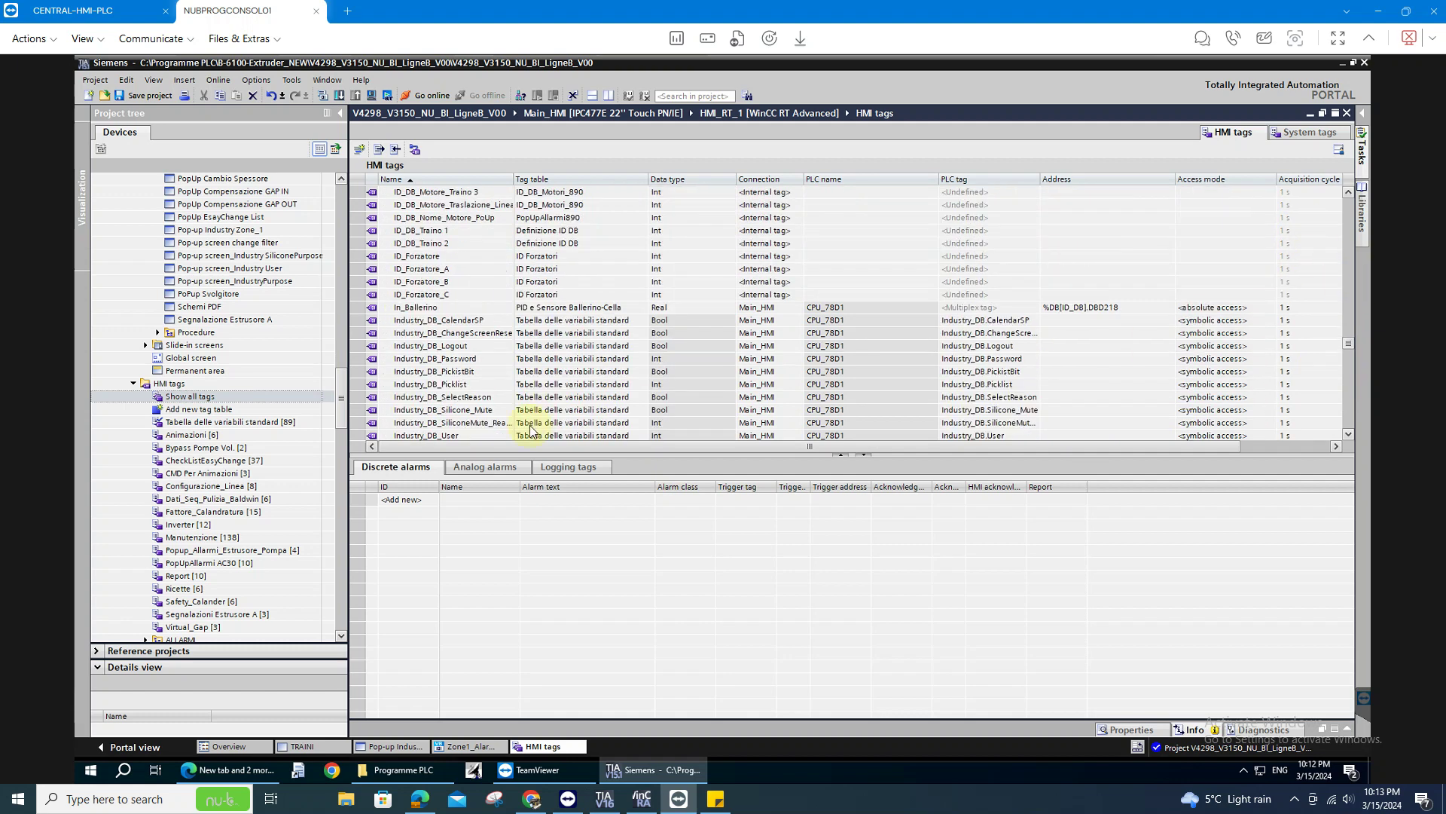
scroll(482, 351, down, 1)
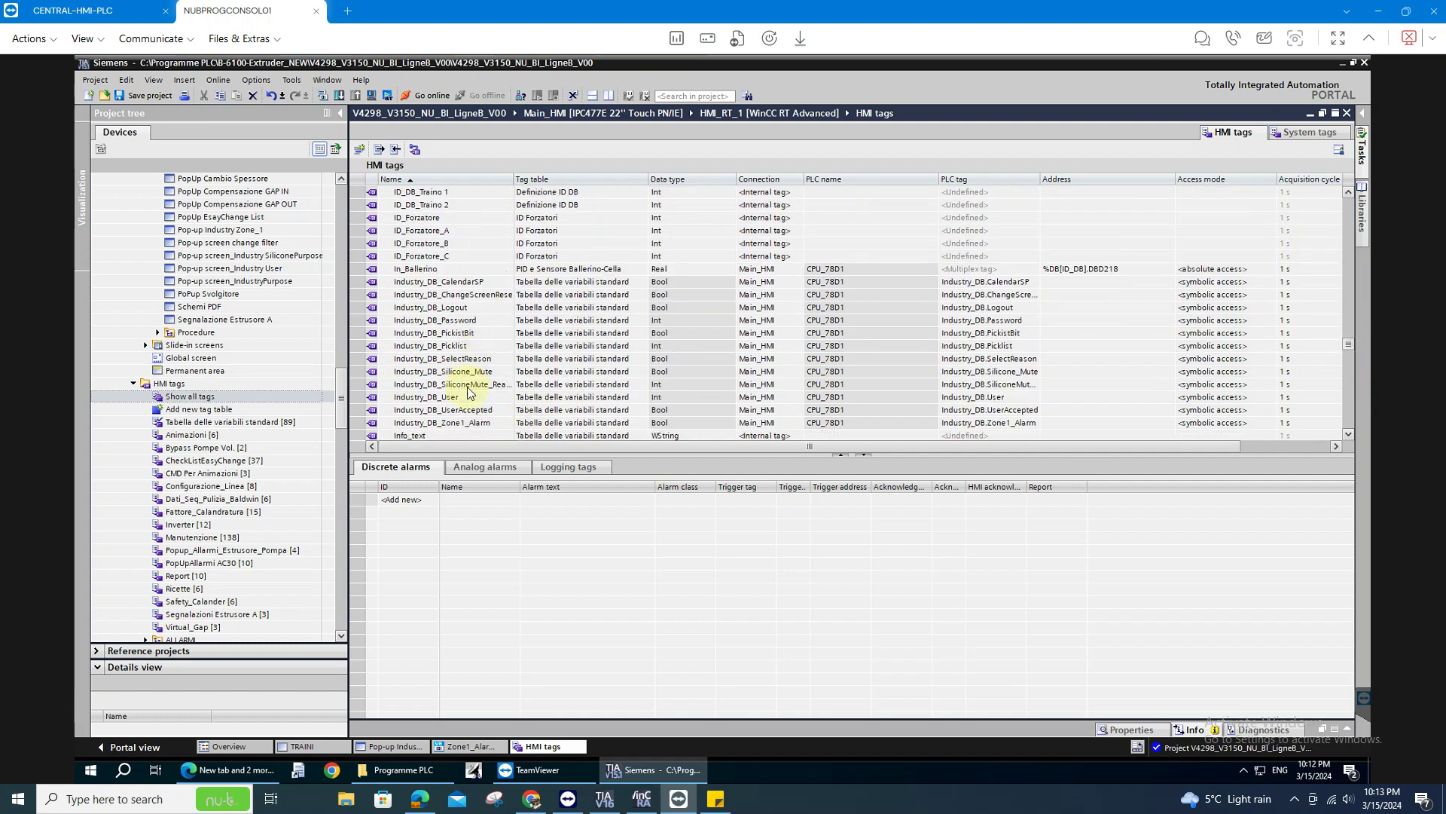
click(452, 422)
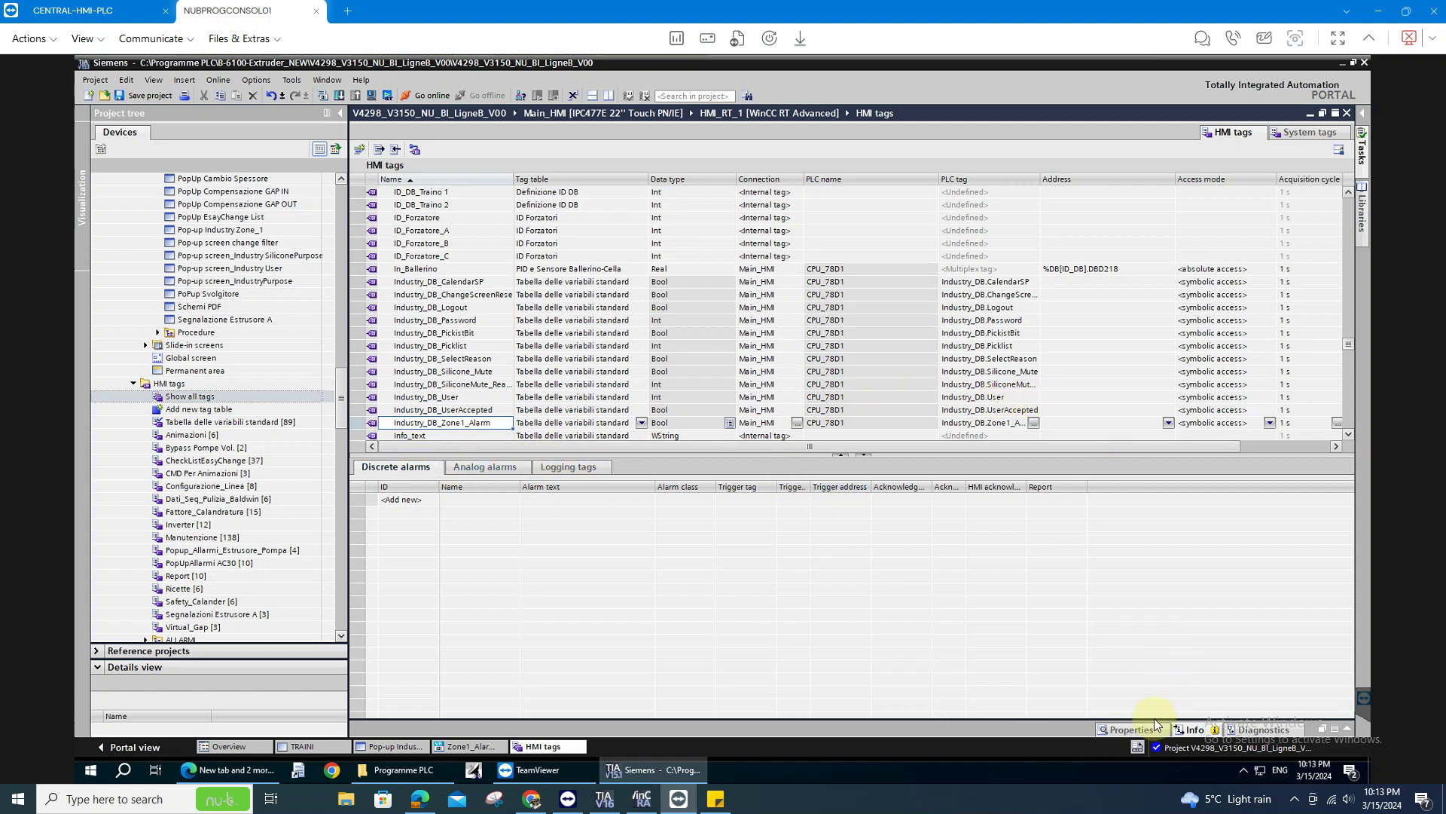
Step: In Industry_DB_Zone1_Alarm's property settings, keep acquisition mode Cyclic continuous with 1 s cycle
click(1130, 730)
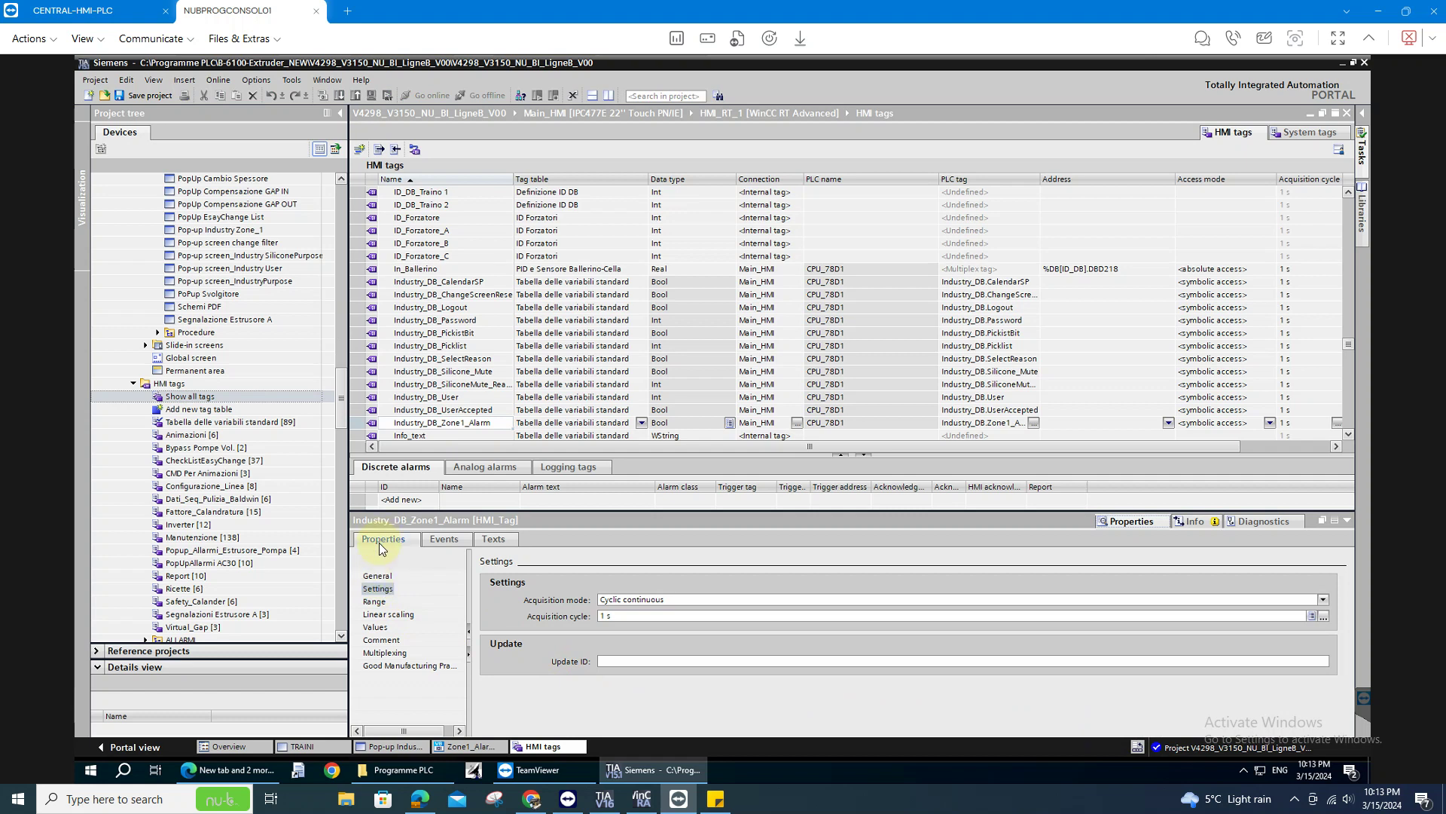
click(377, 590)
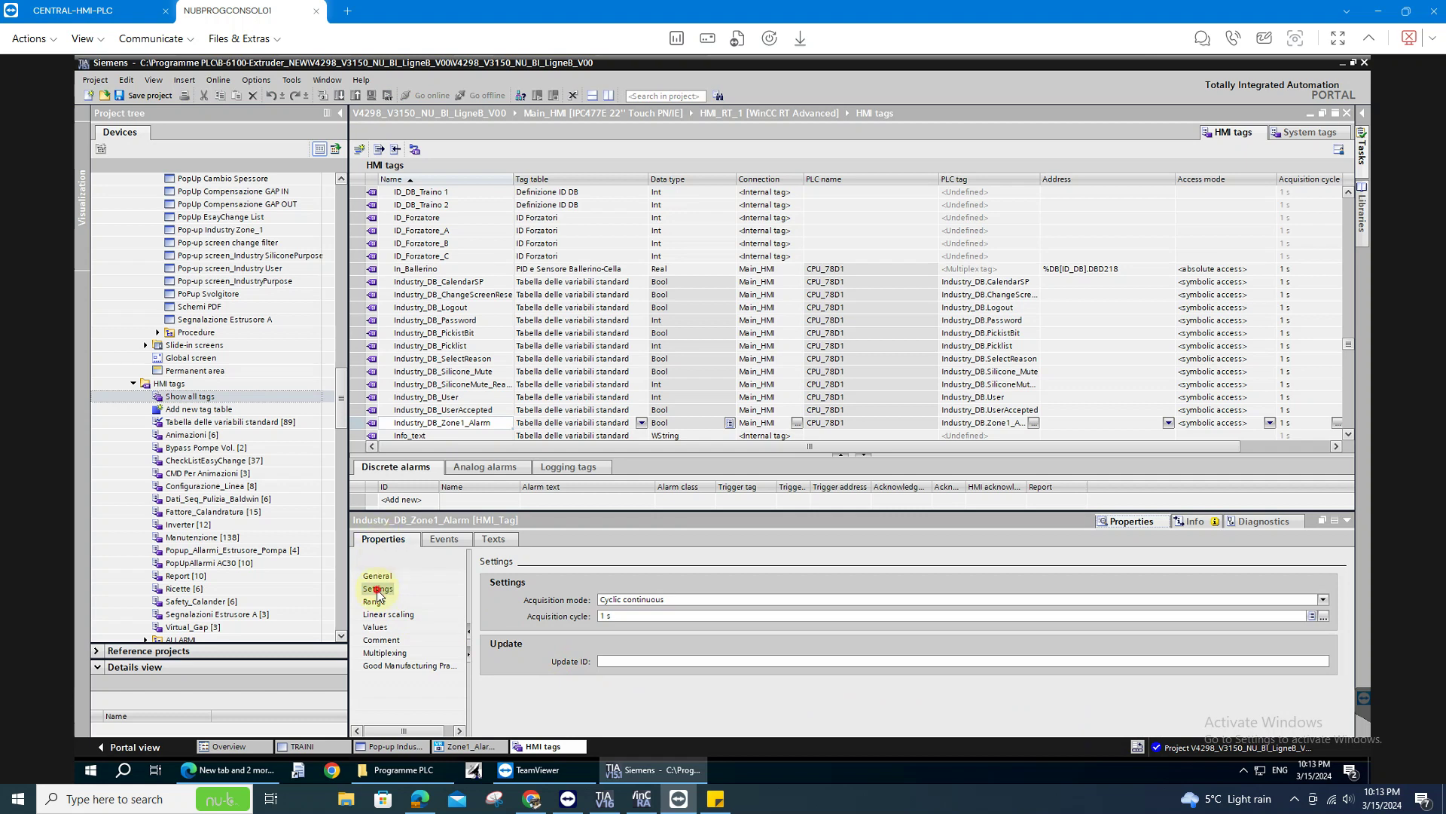
click(655, 598)
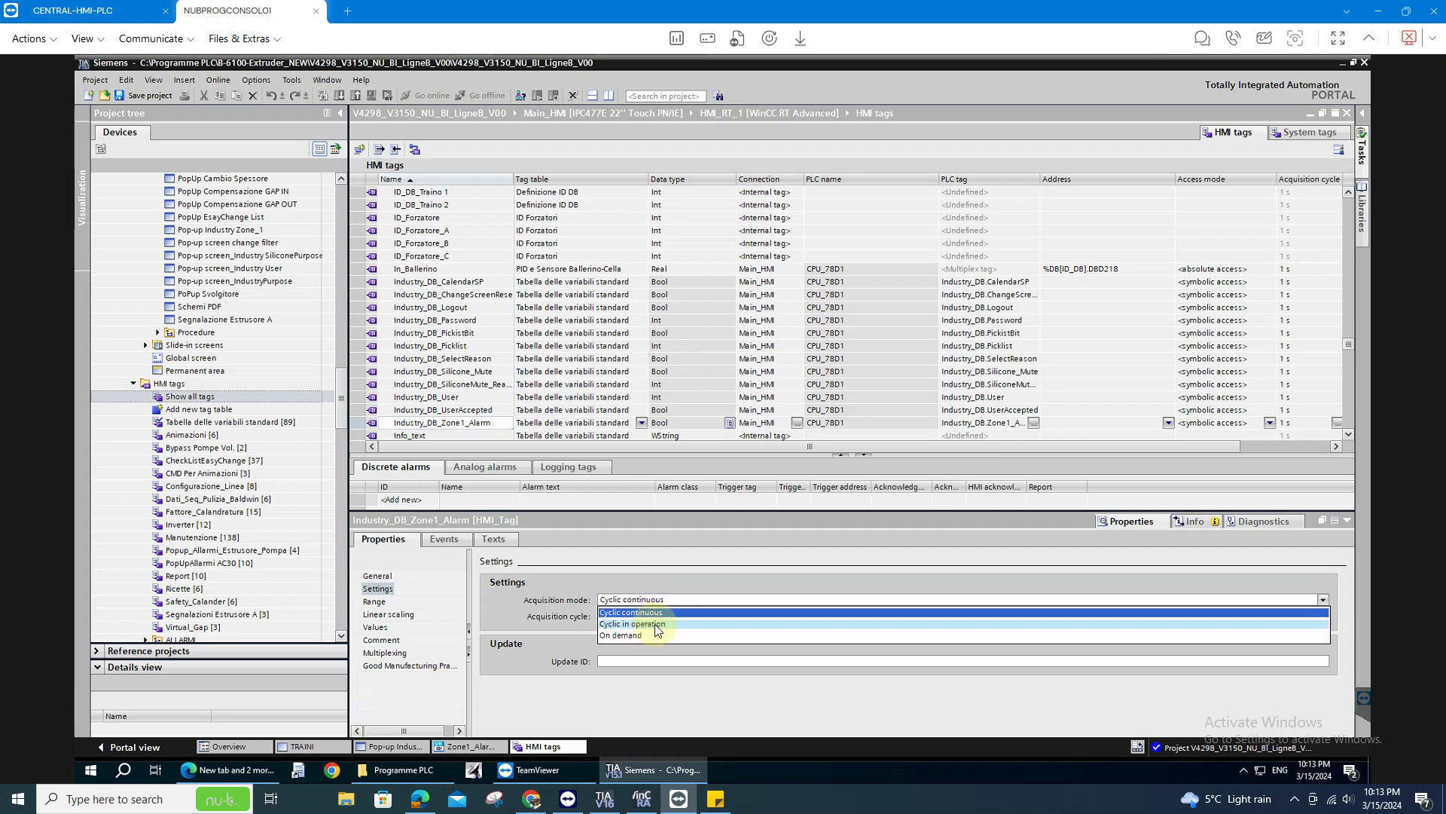
click(658, 613)
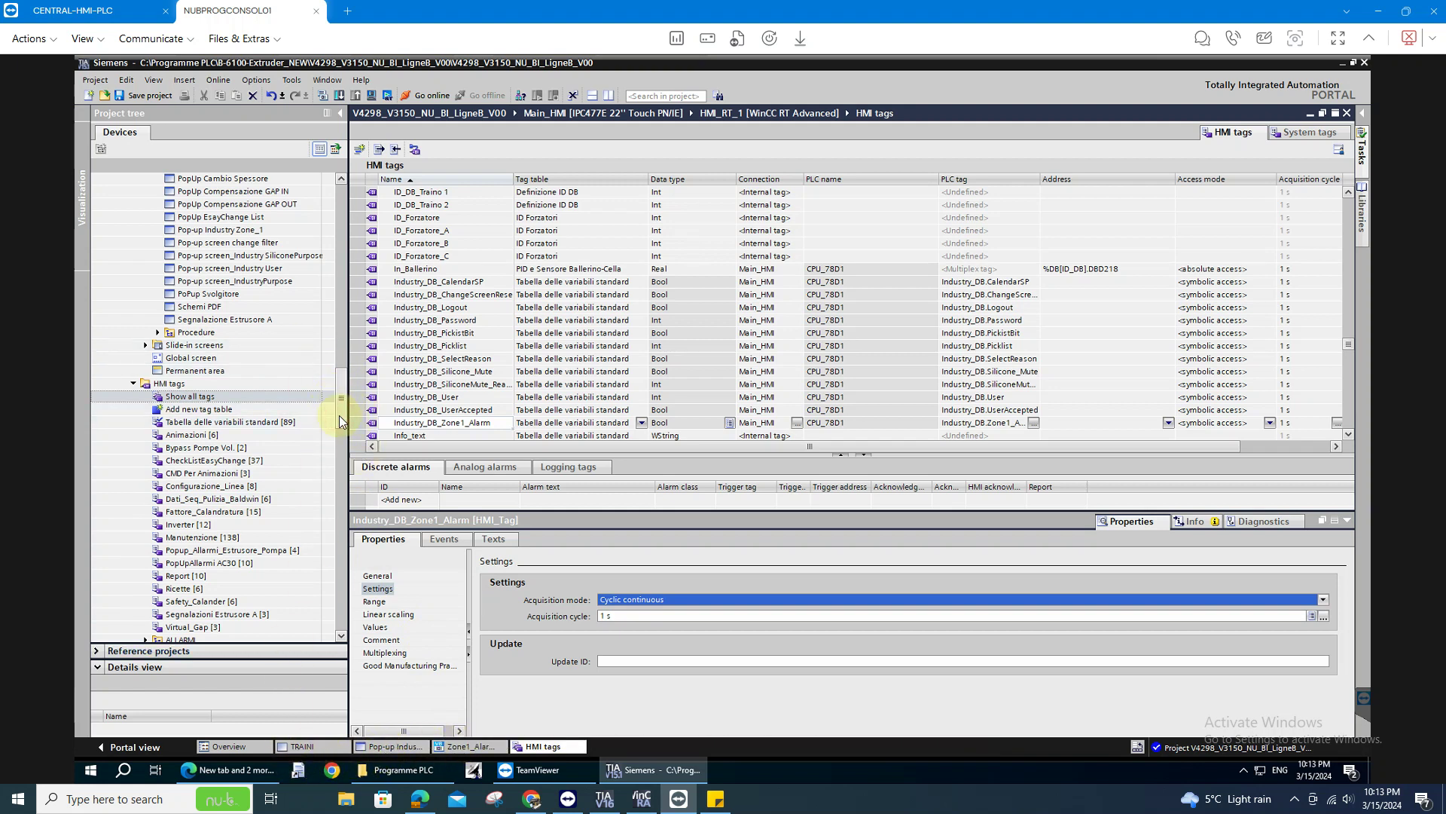
scroll(339, 414, down, 1)
Step: Show the tag's Events and select the Value change event's function field
click(453, 542)
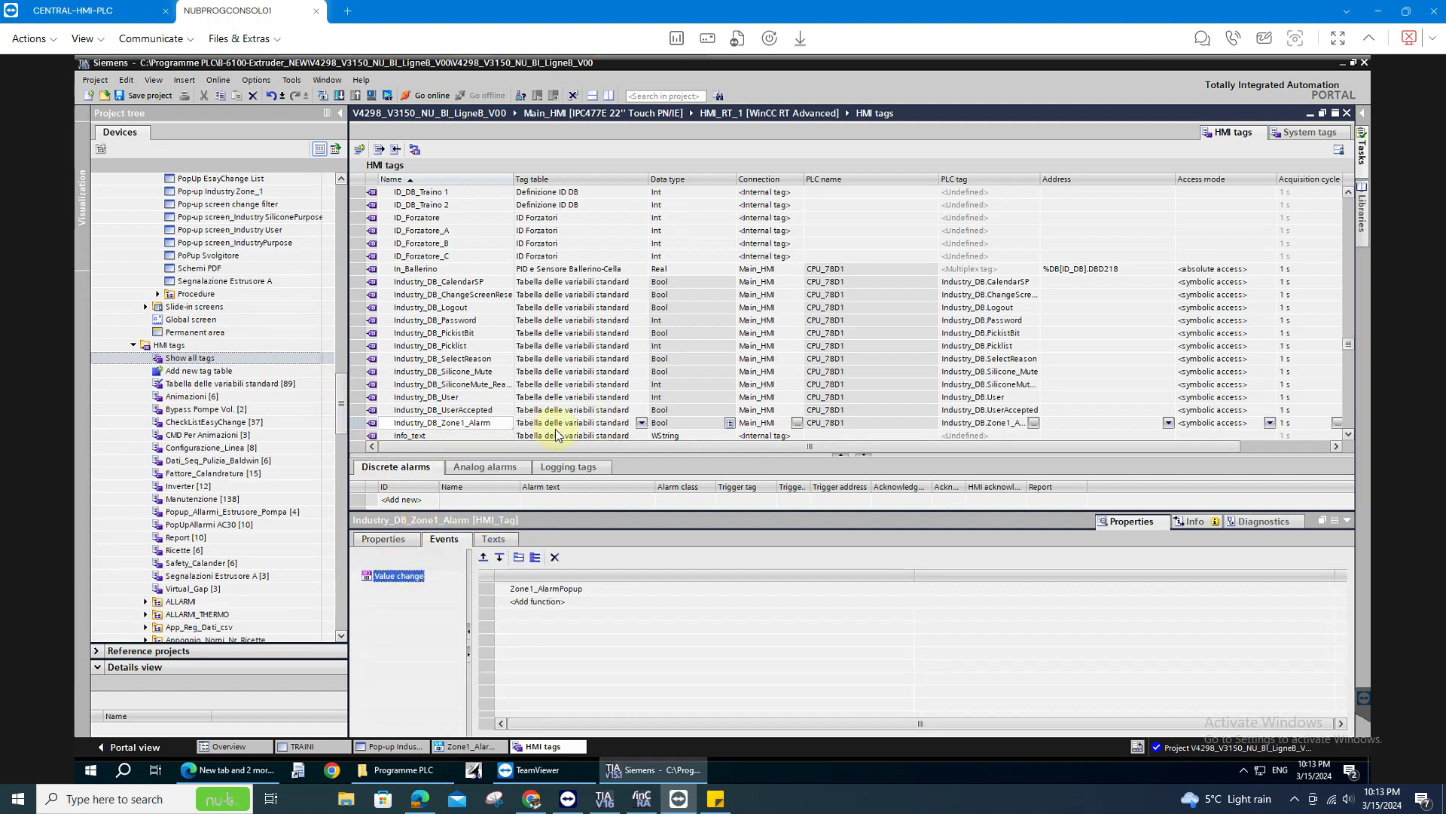
click(413, 423)
key(F2)
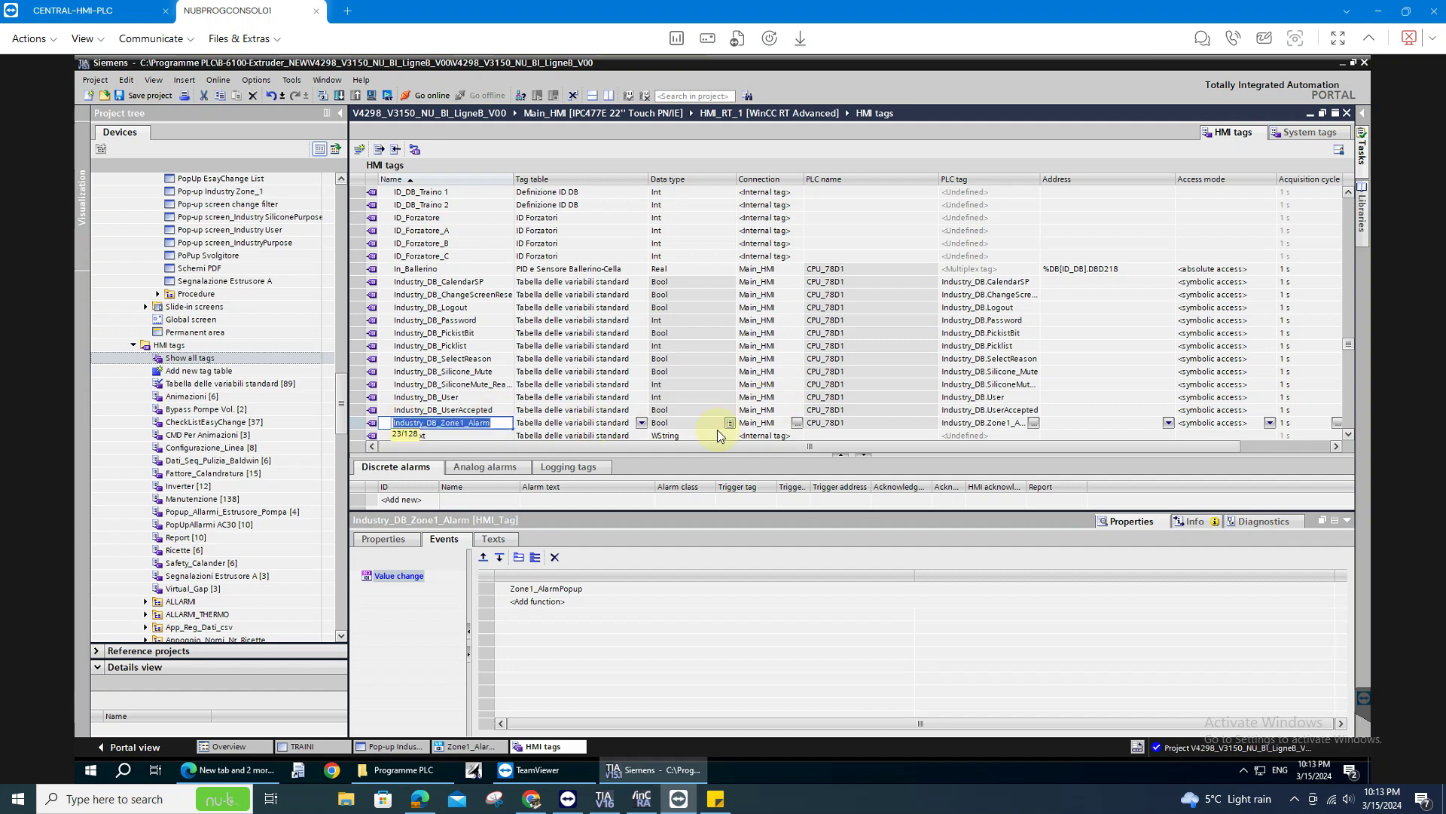
click(407, 576)
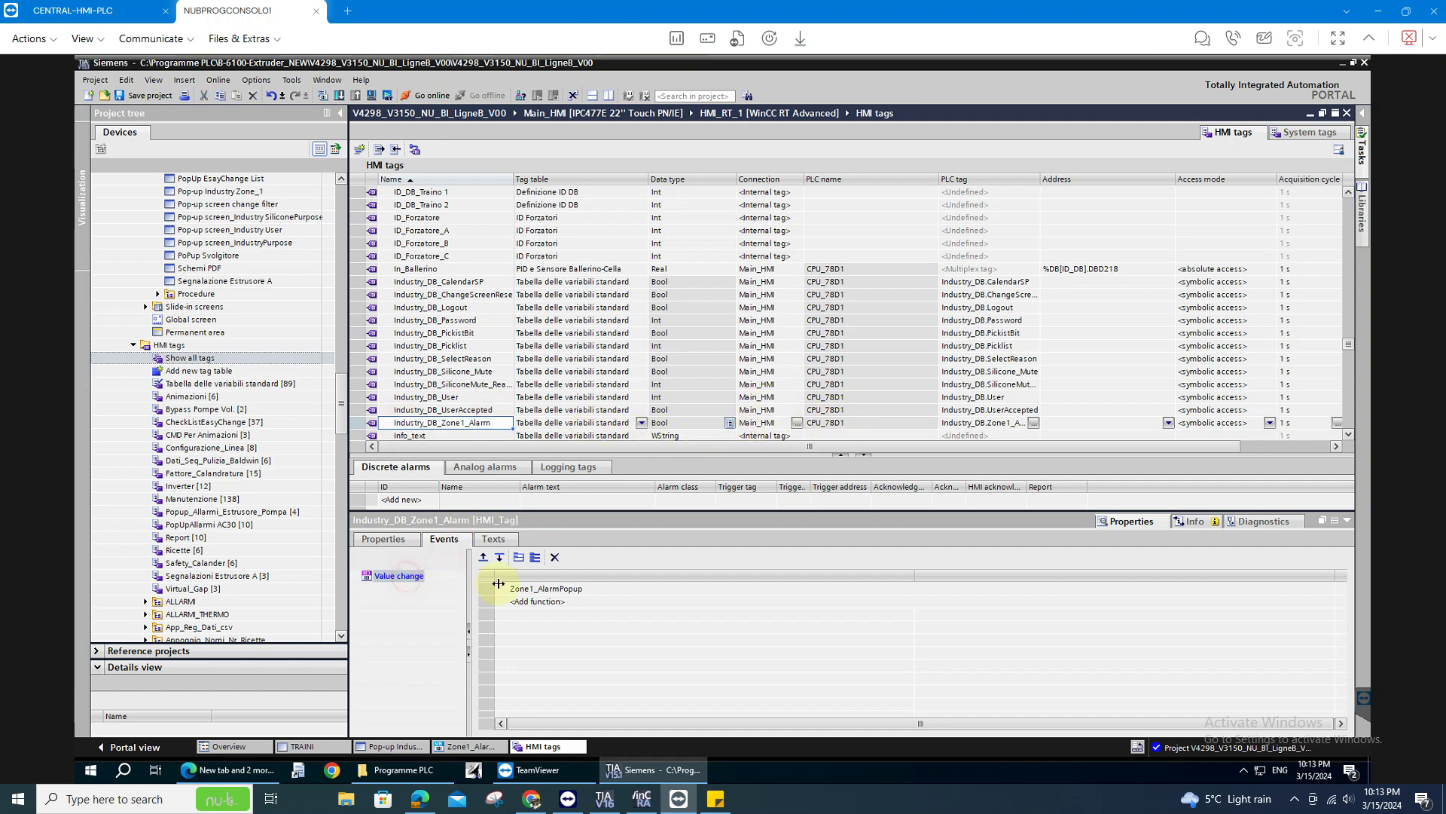
click(551, 590)
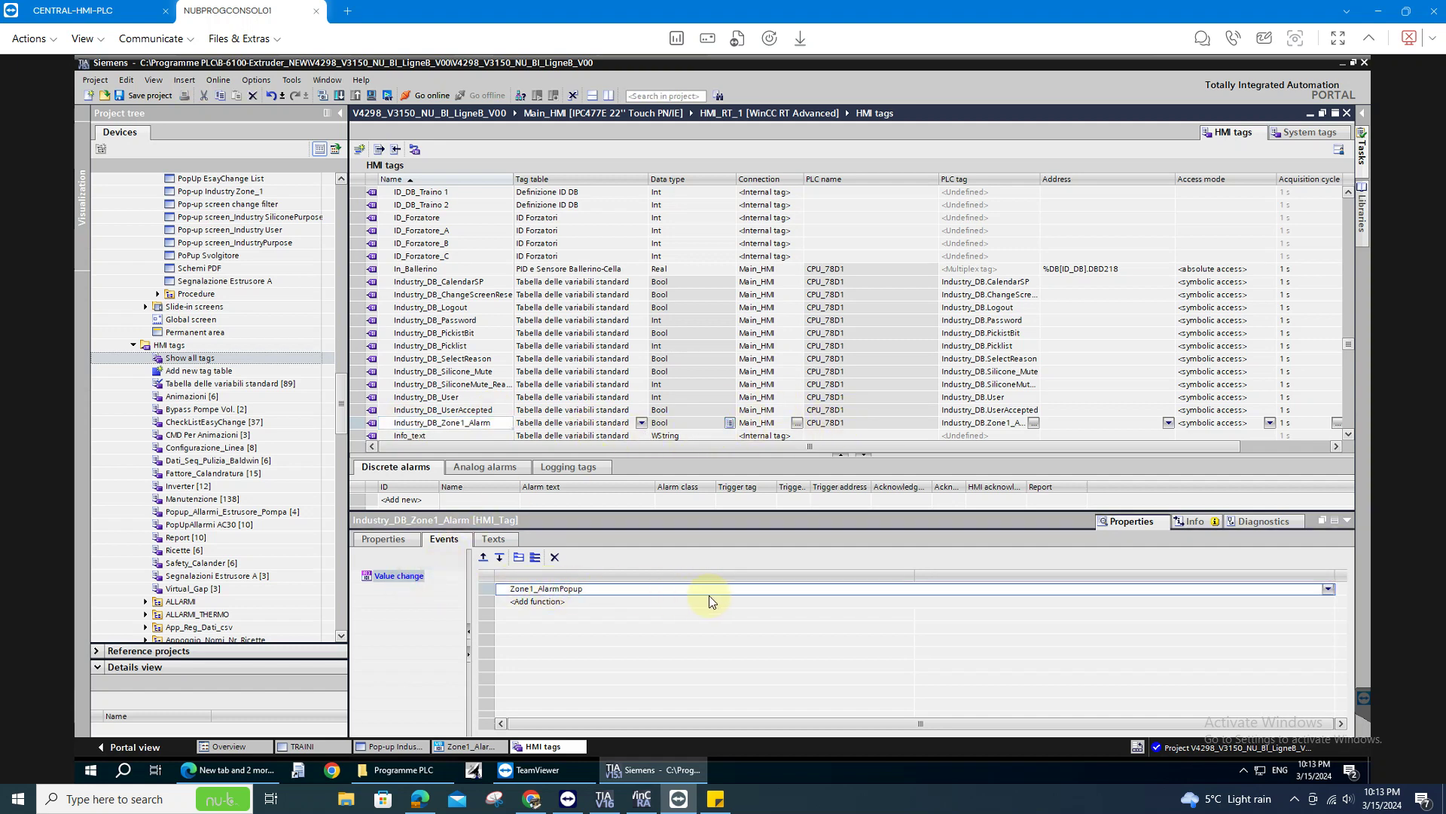
right_click(409, 580)
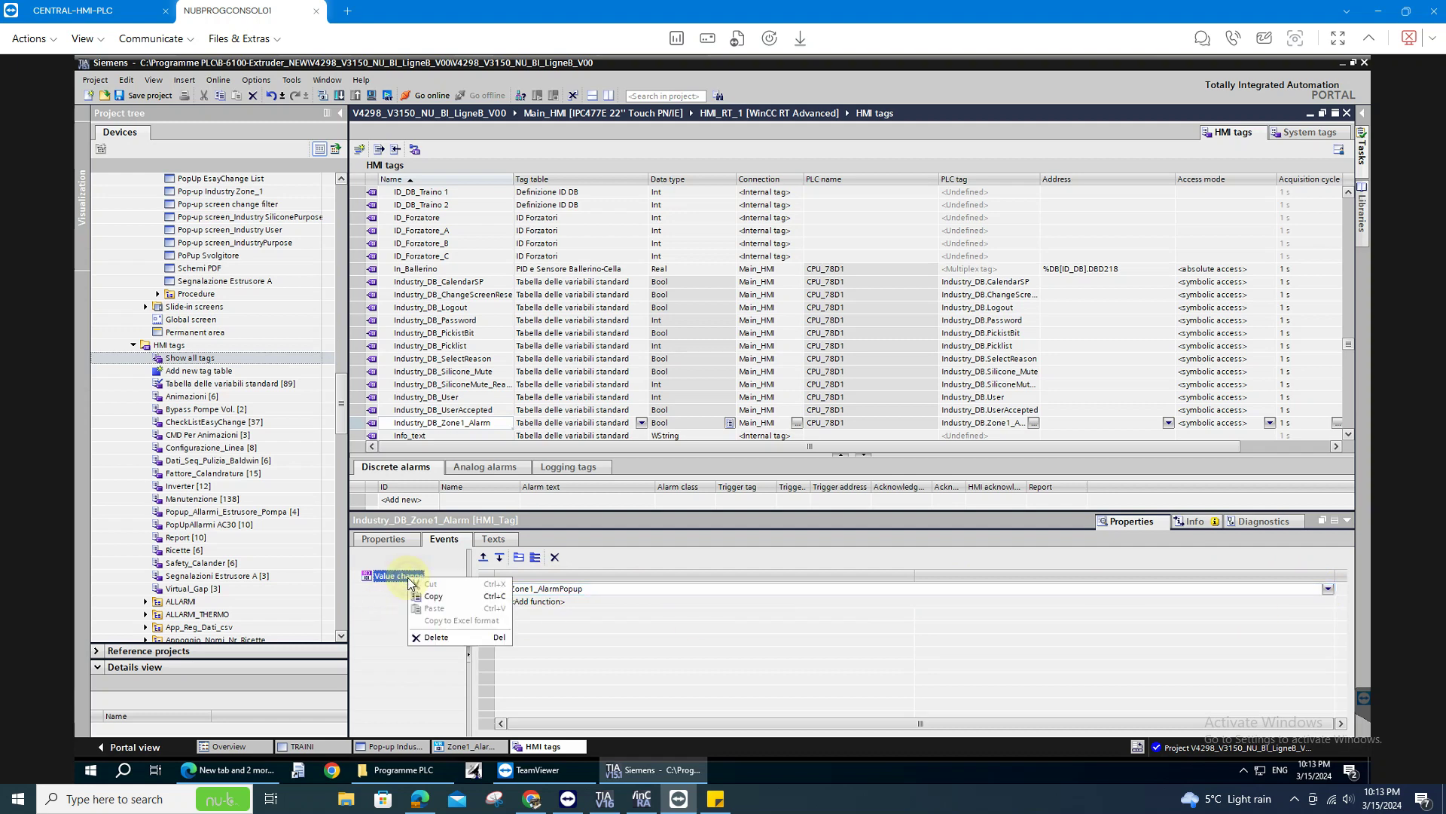
click(682, 620)
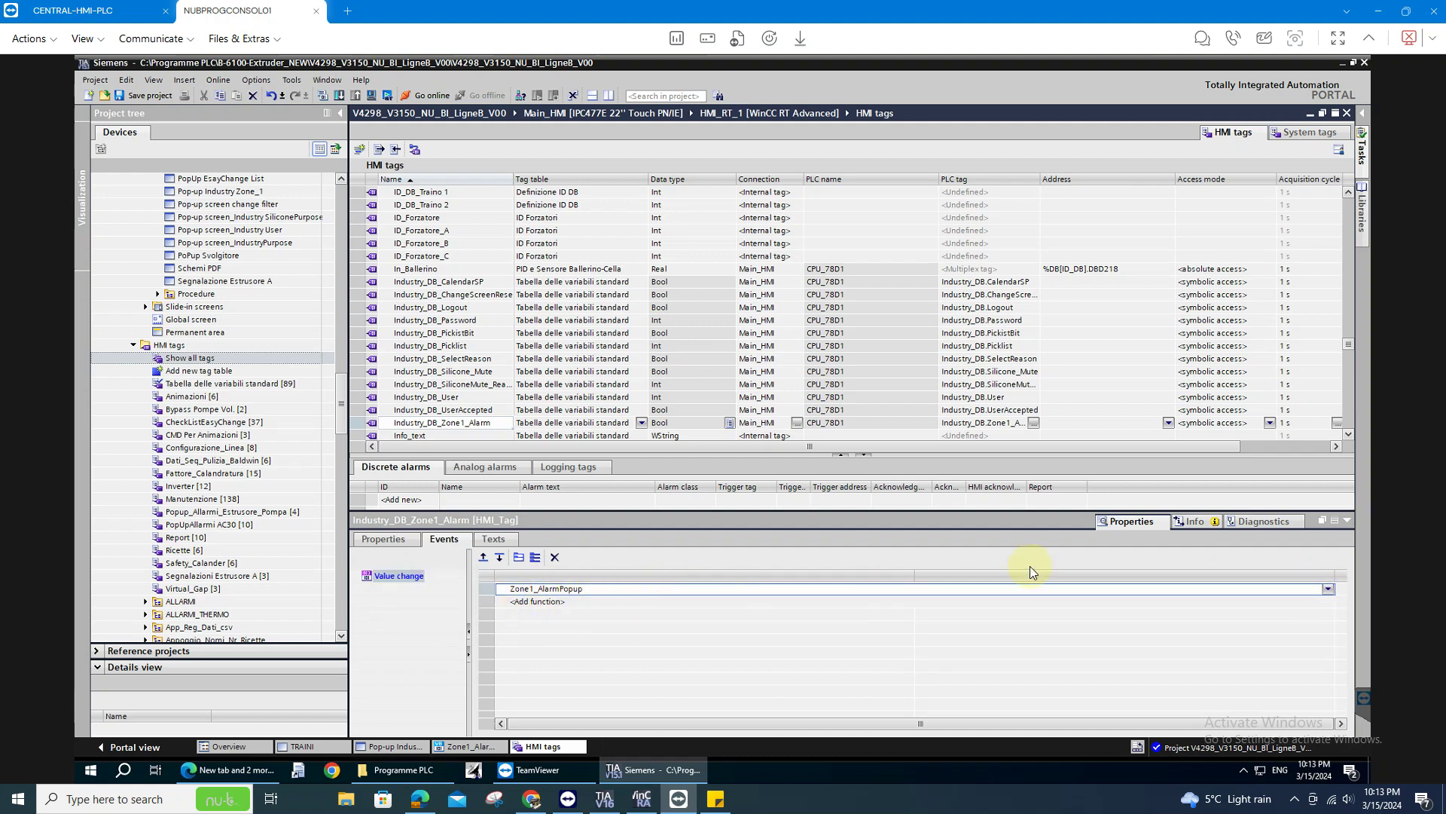
Step: Keep Zone1_AlarmPopup as the Value change function and launch the UltraVNC Viewer
click(1327, 589)
scroll(621, 648, down, 10)
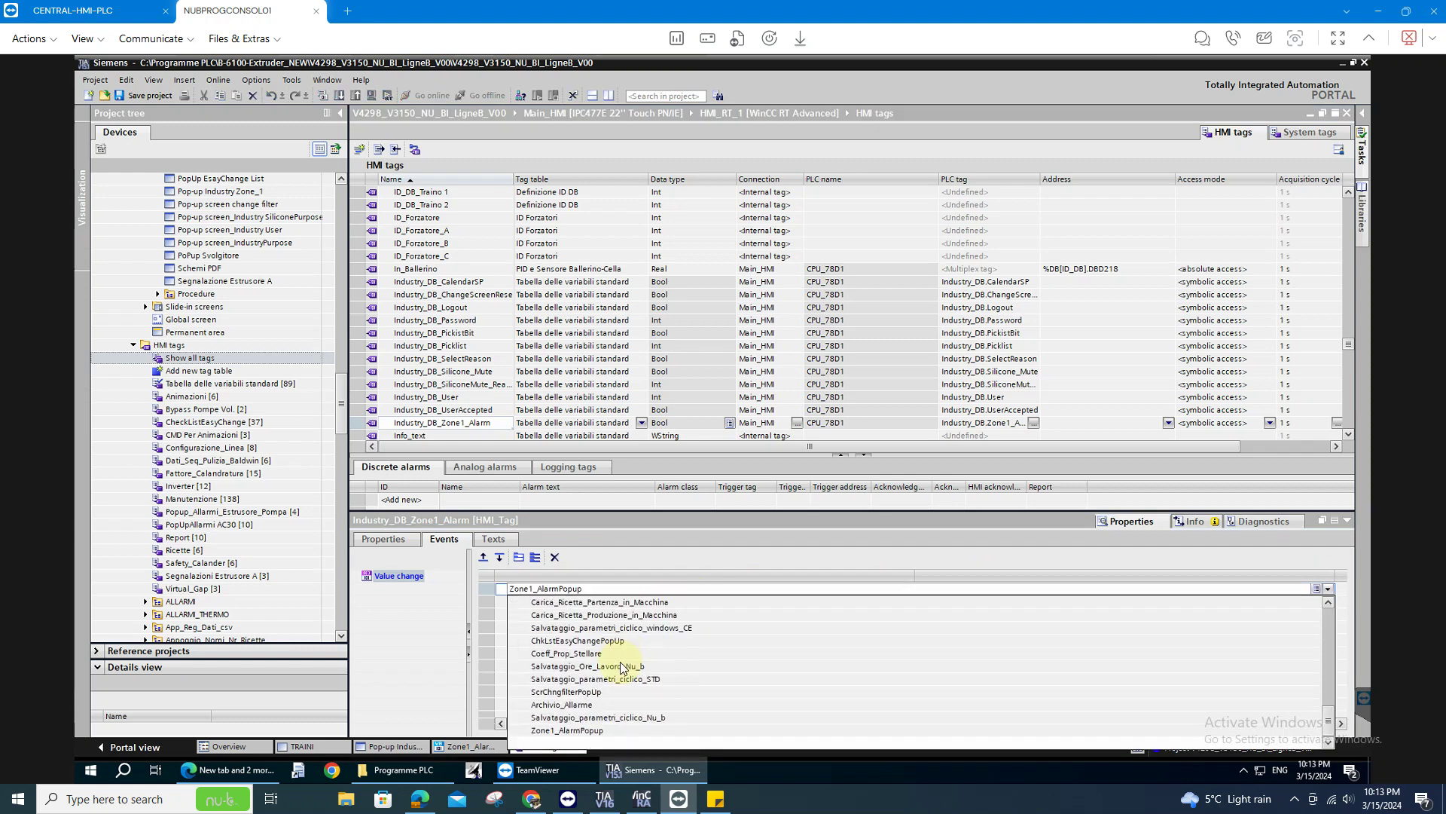
click(395, 645)
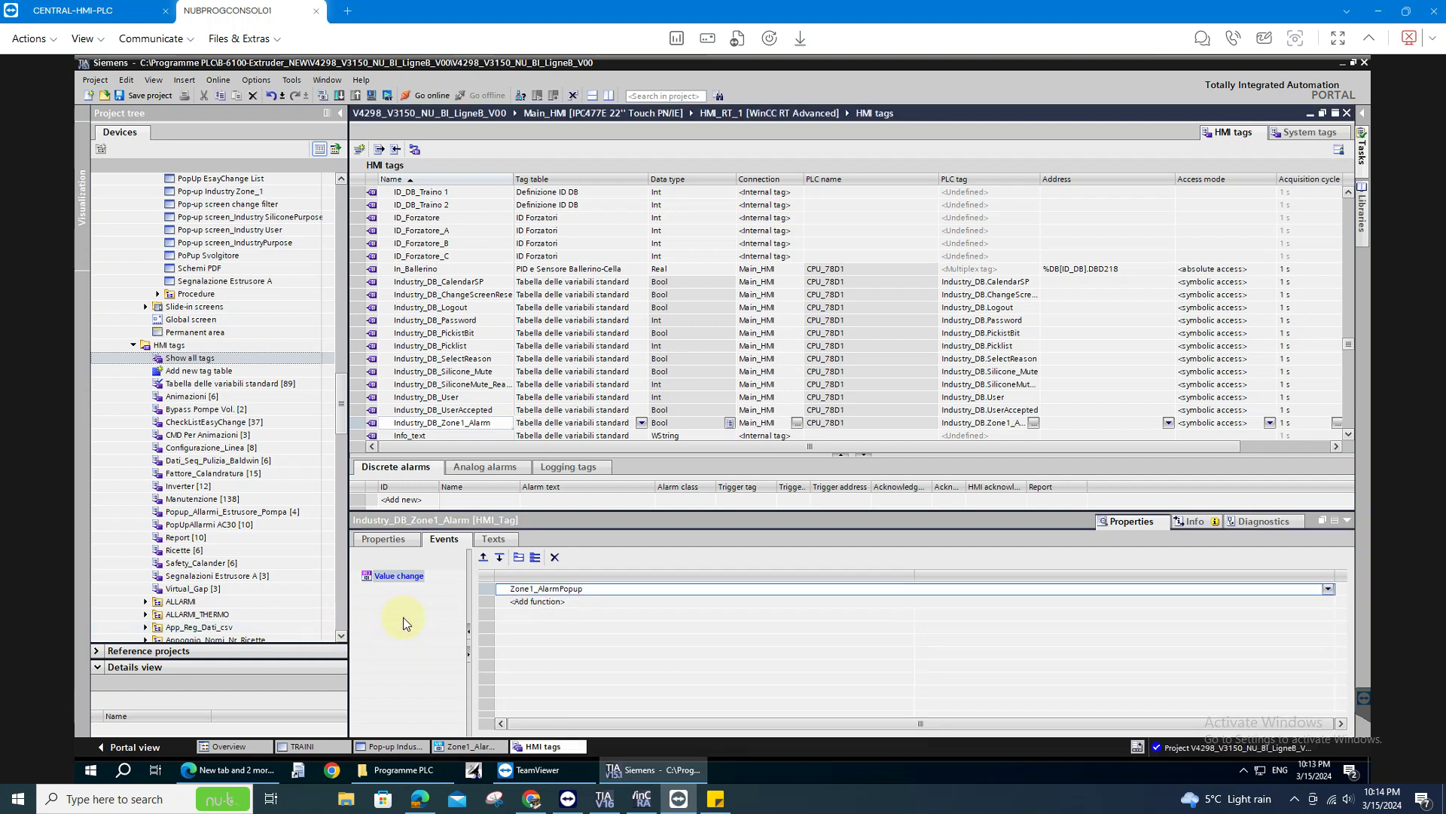
click(298, 769)
click(726, 299)
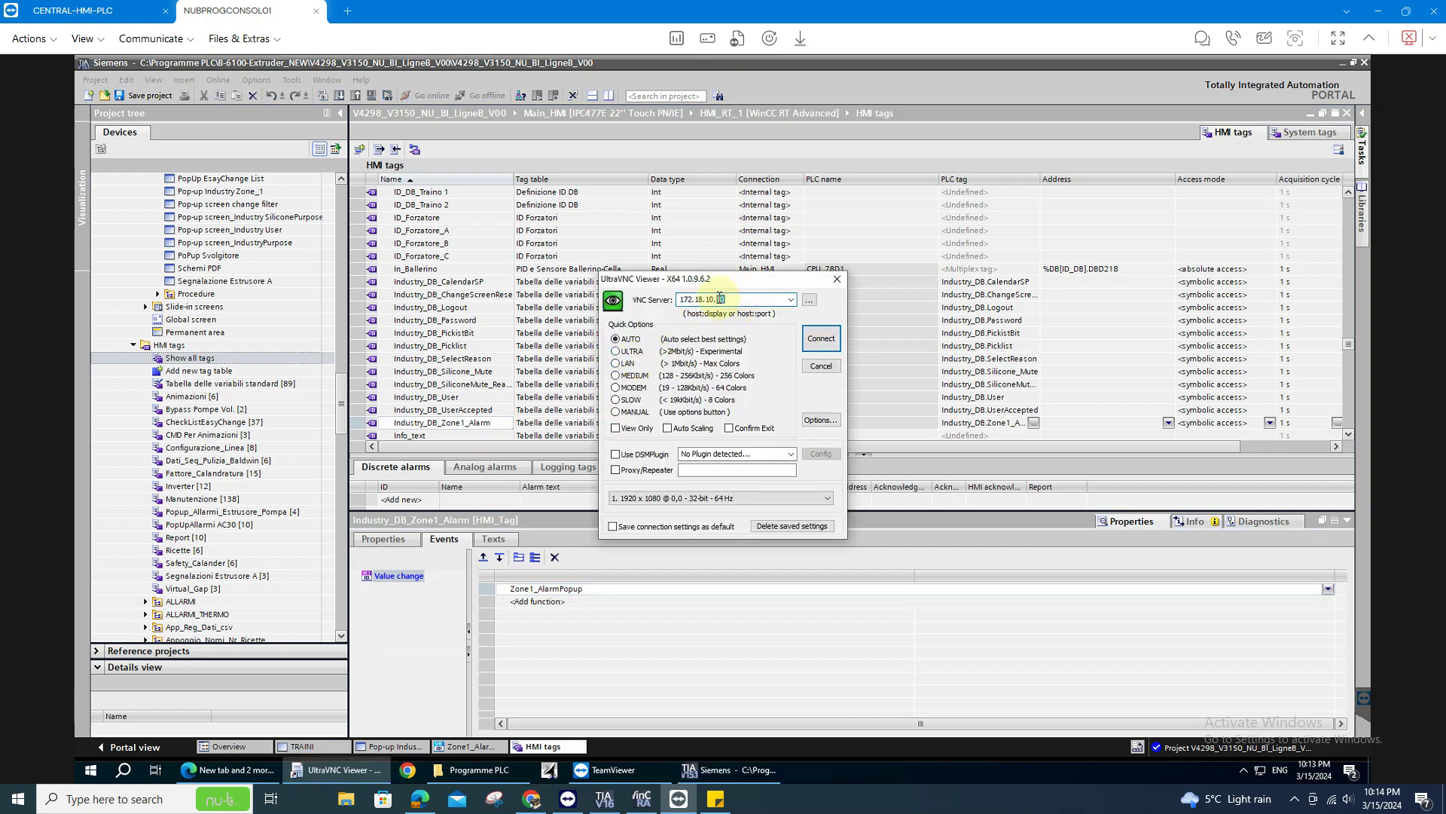
click(720, 498)
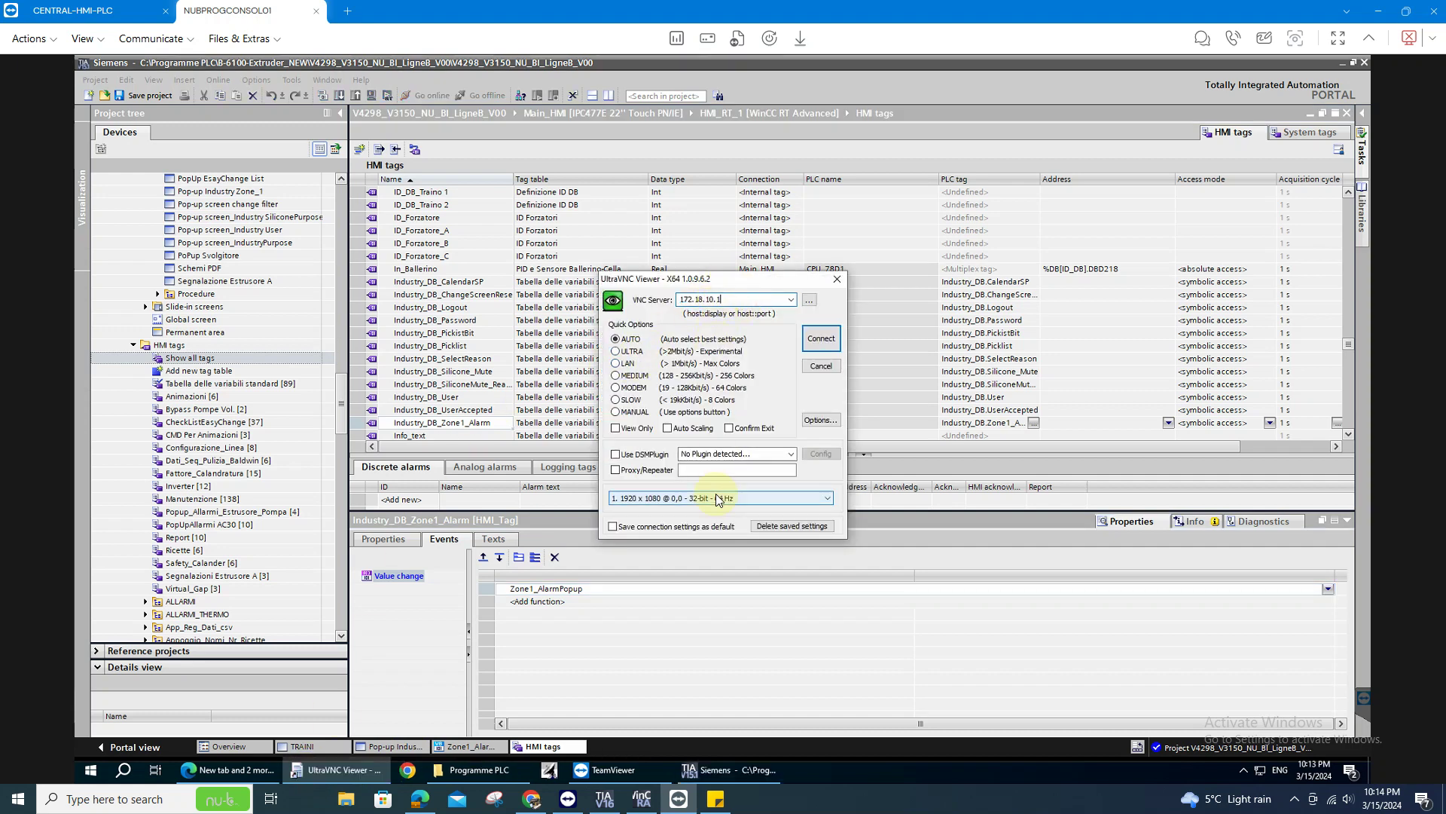
key(Return)
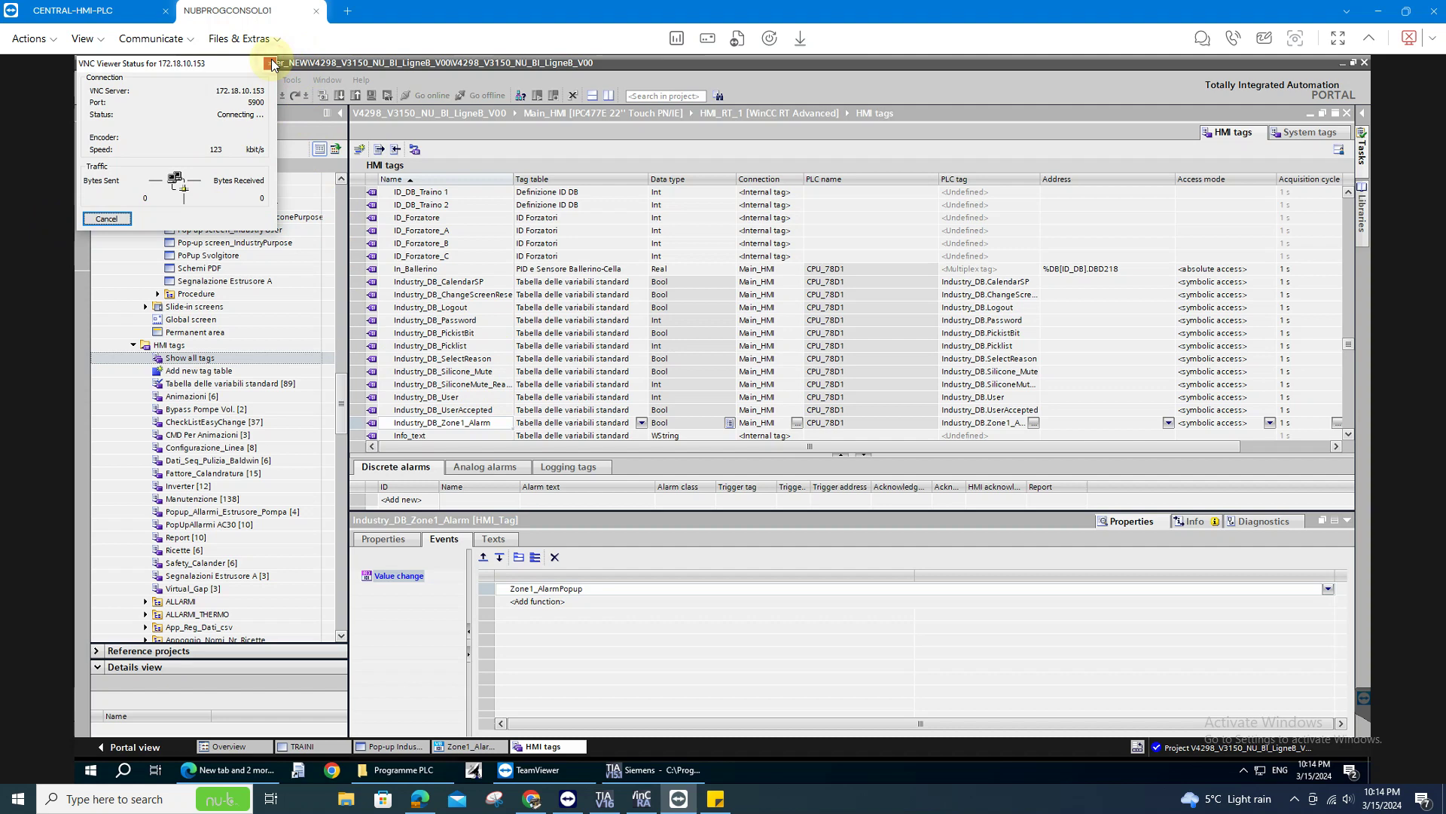
click(107, 218)
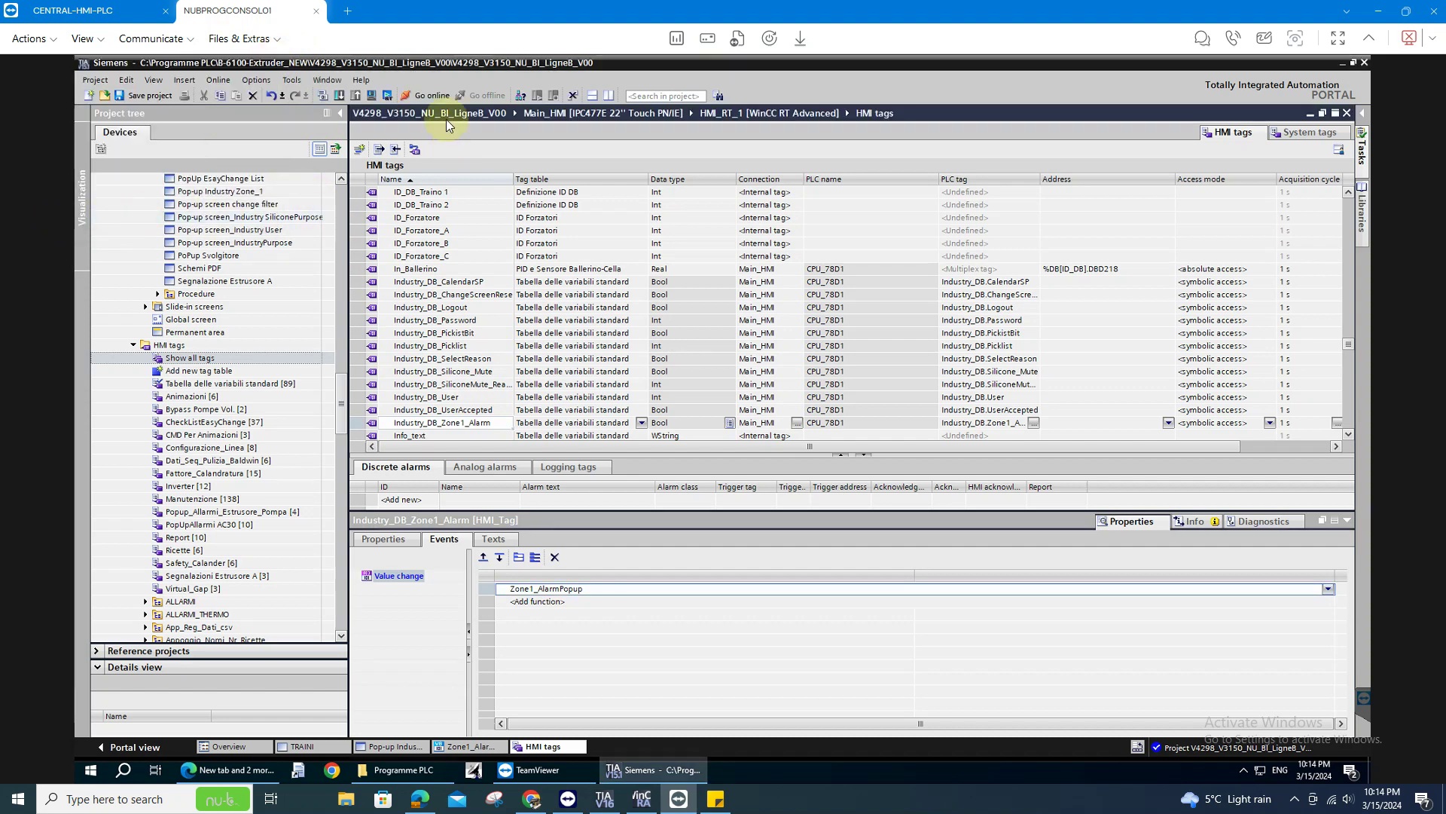